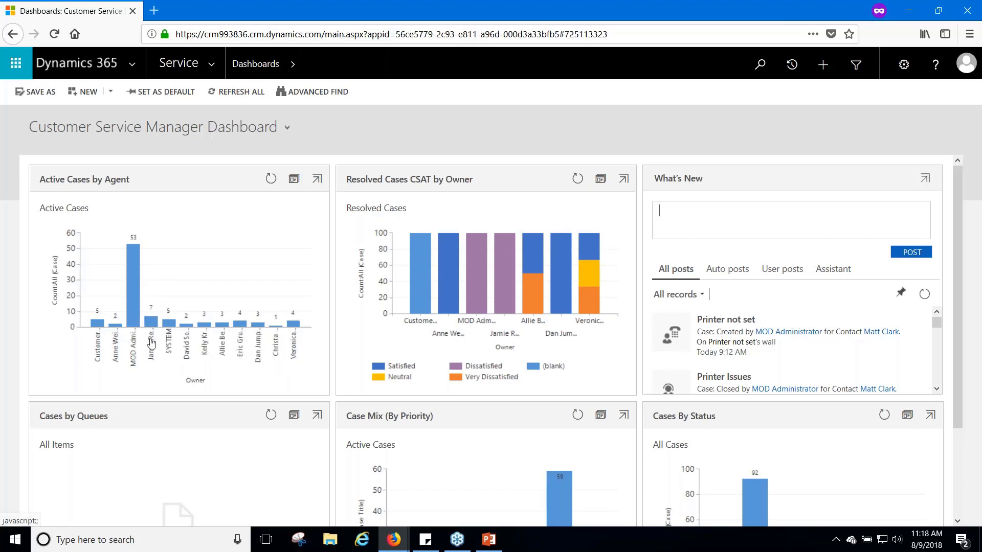
left_click(295, 180)
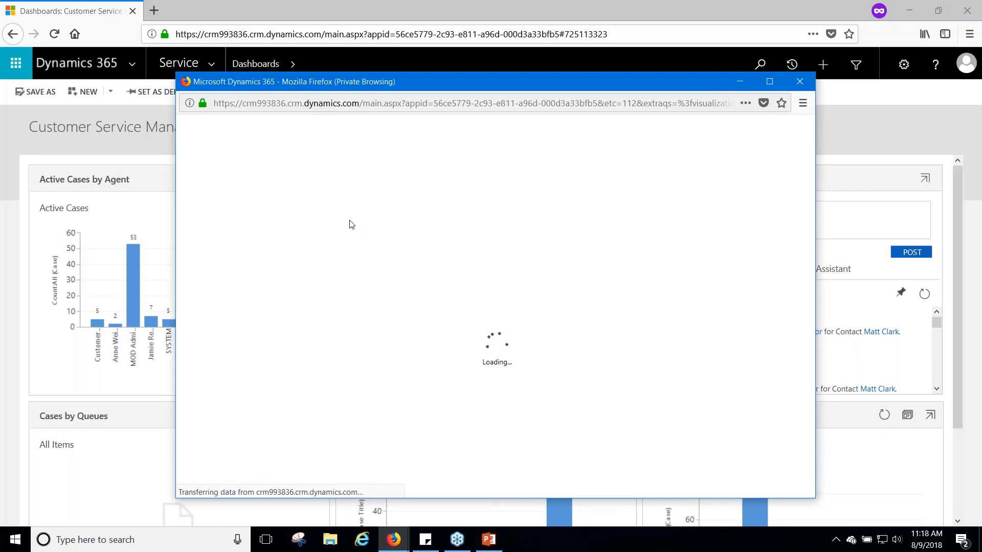
left_click(771, 81)
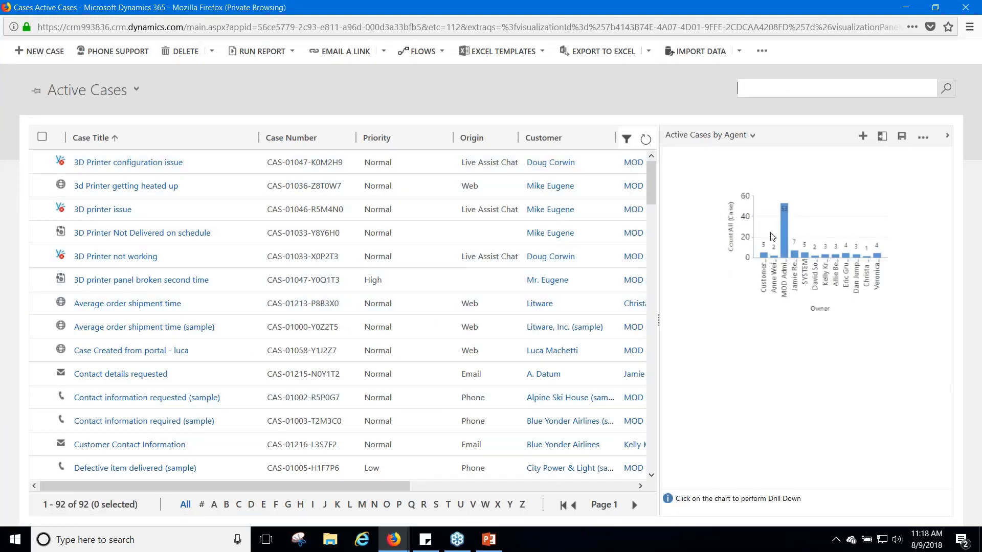
left_click(795, 257)
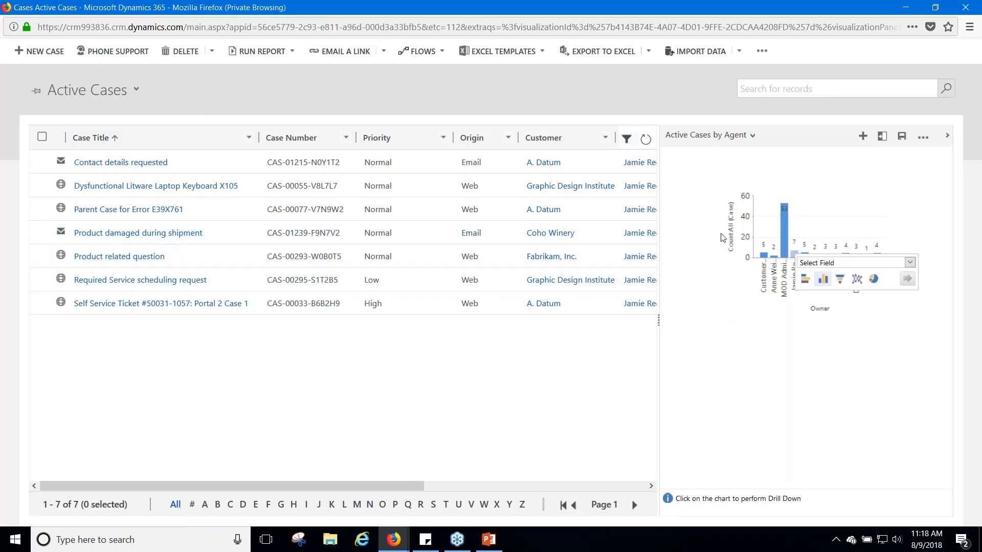
left_click(965, 8)
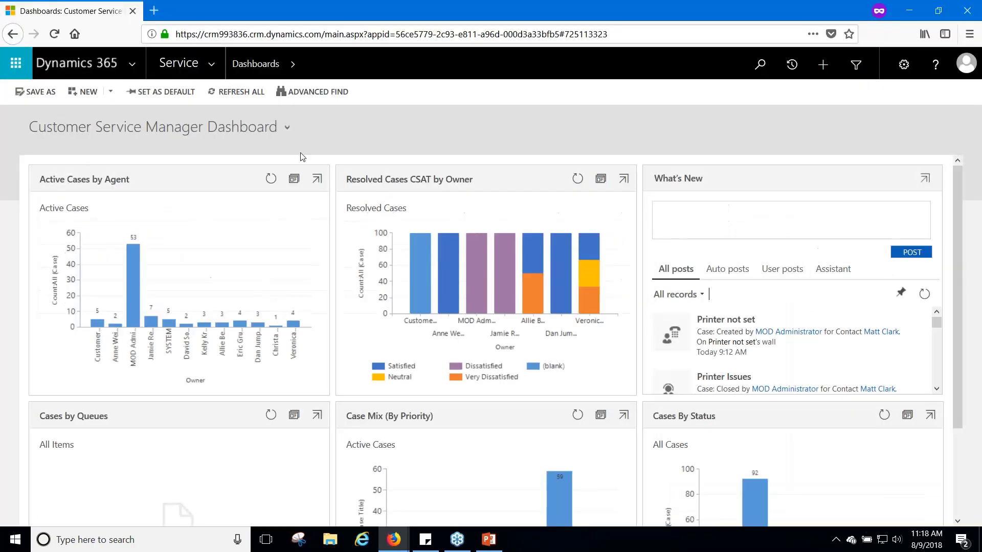
Go to Customers > Accounts to list the 80 records in My Active Accounts
left_click(213, 64)
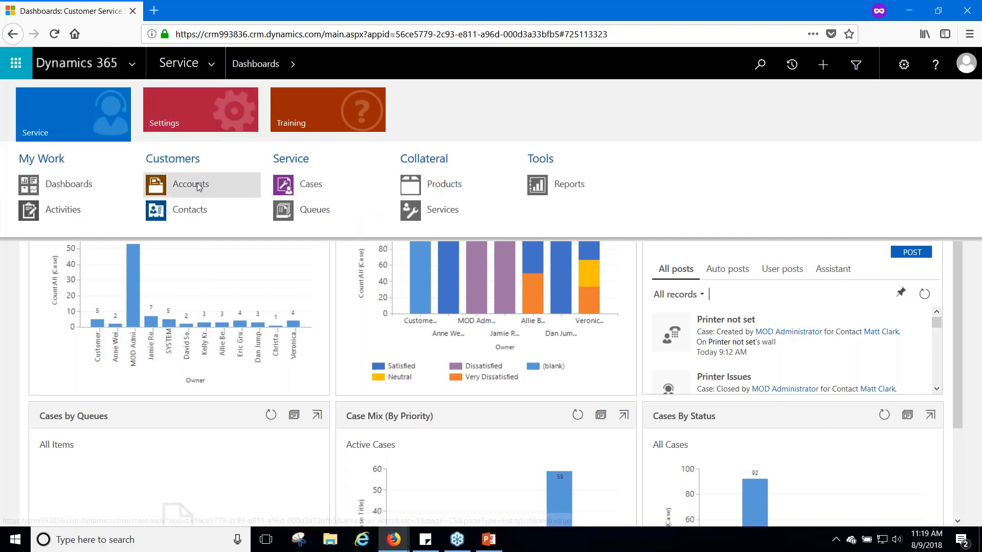
left_click(182, 195)
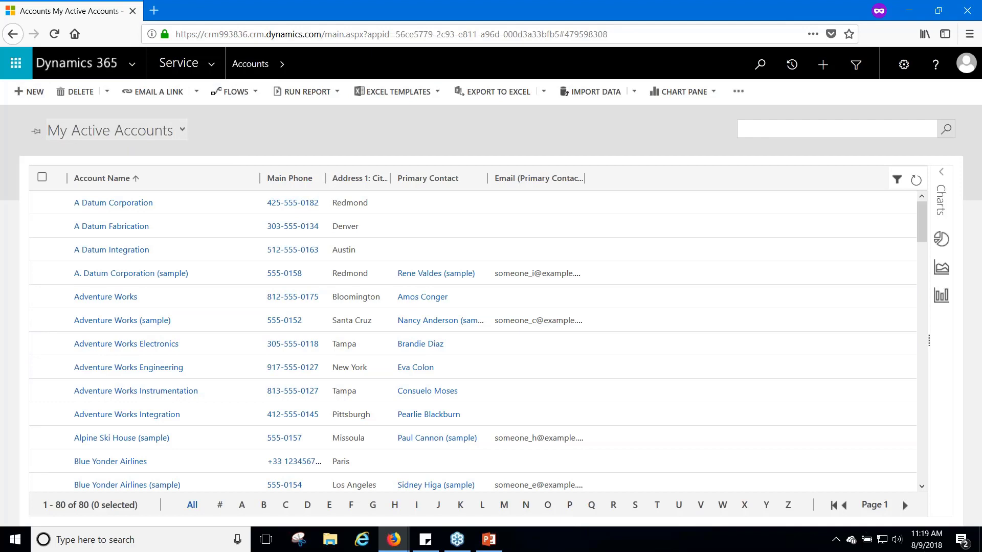
left_click(182, 130)
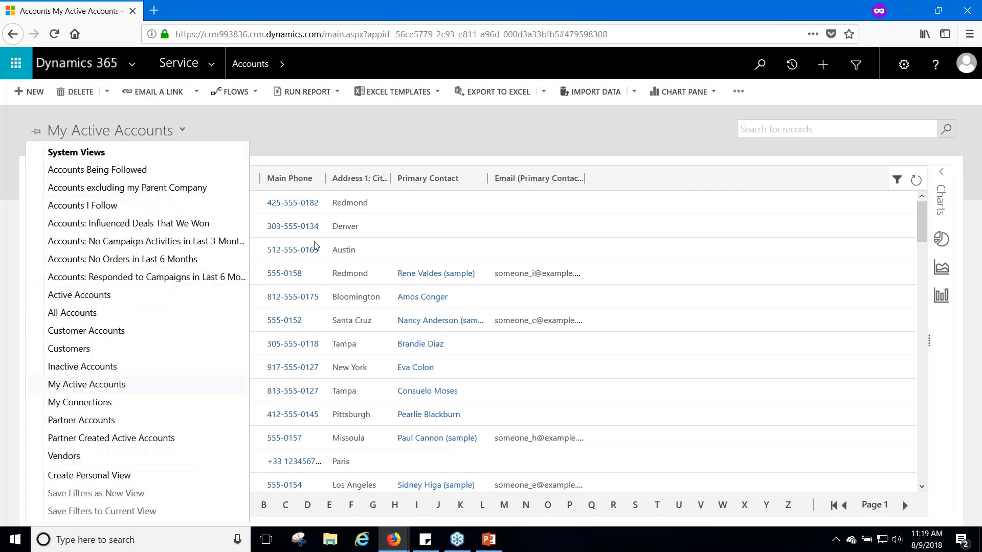
left_click(289, 147)
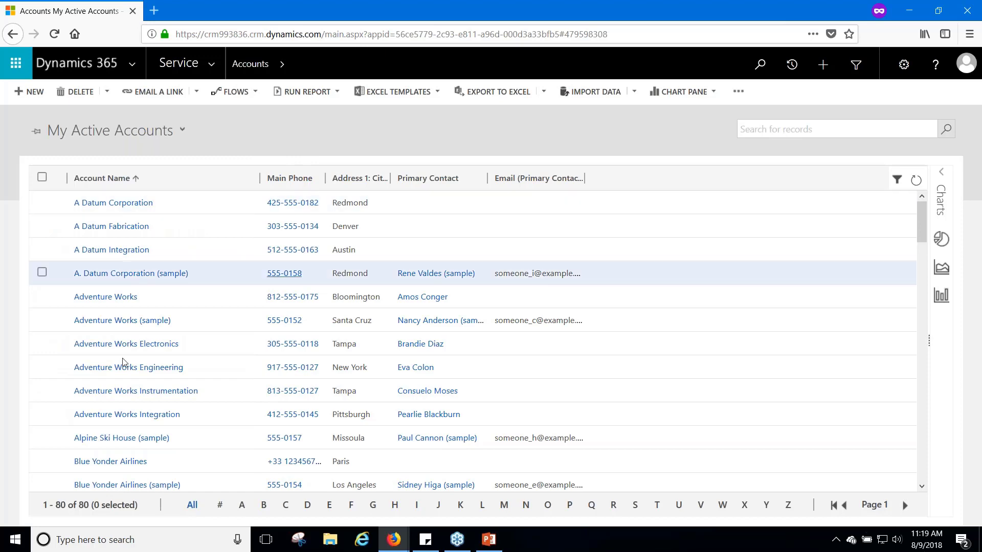
scroll(174, 431, "down", 3)
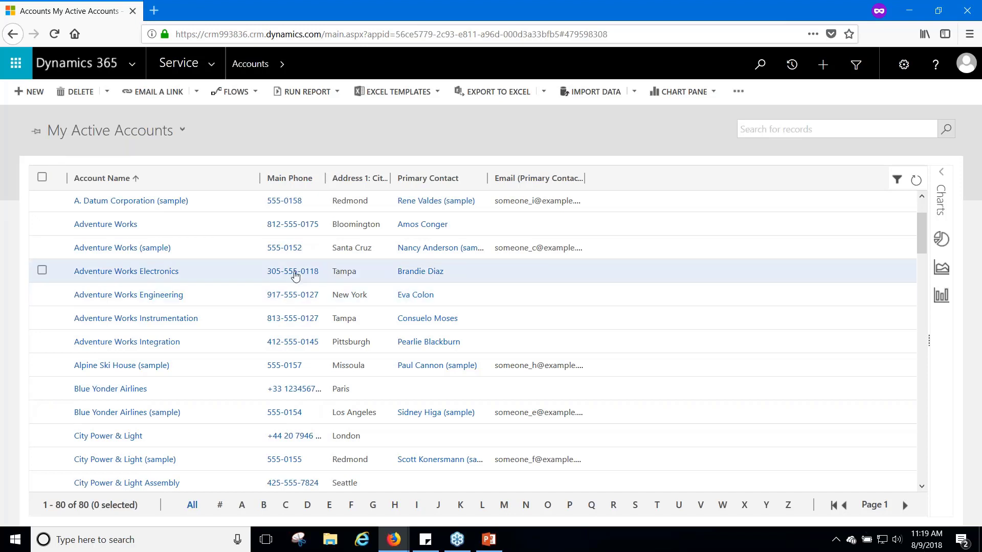
left_click(126, 132)
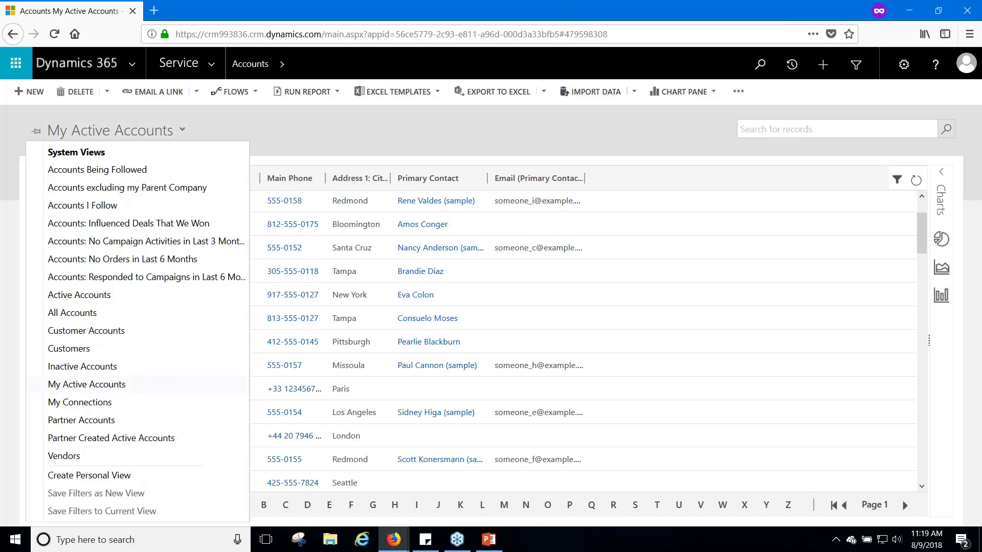
left_click(149, 295)
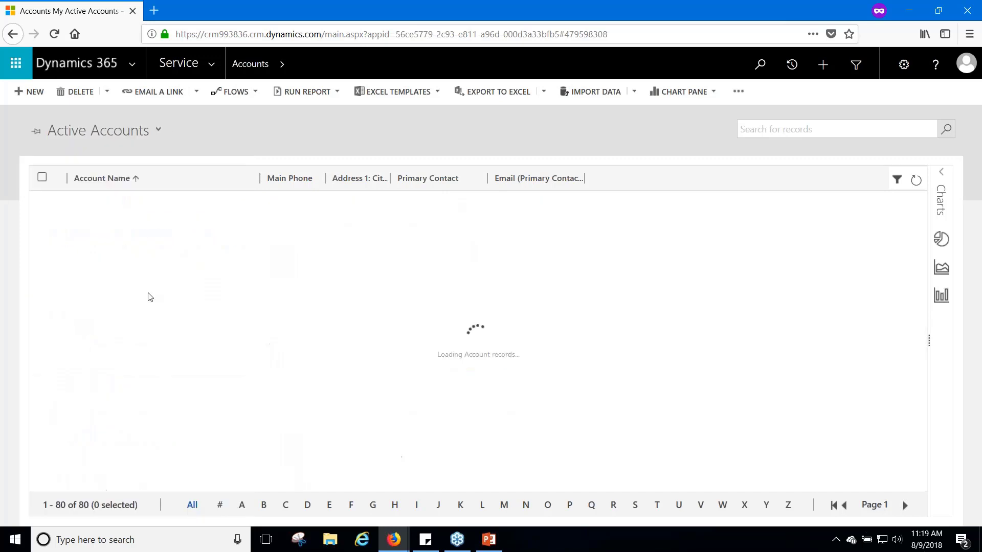
left_click(154, 132)
left_click(117, 384)
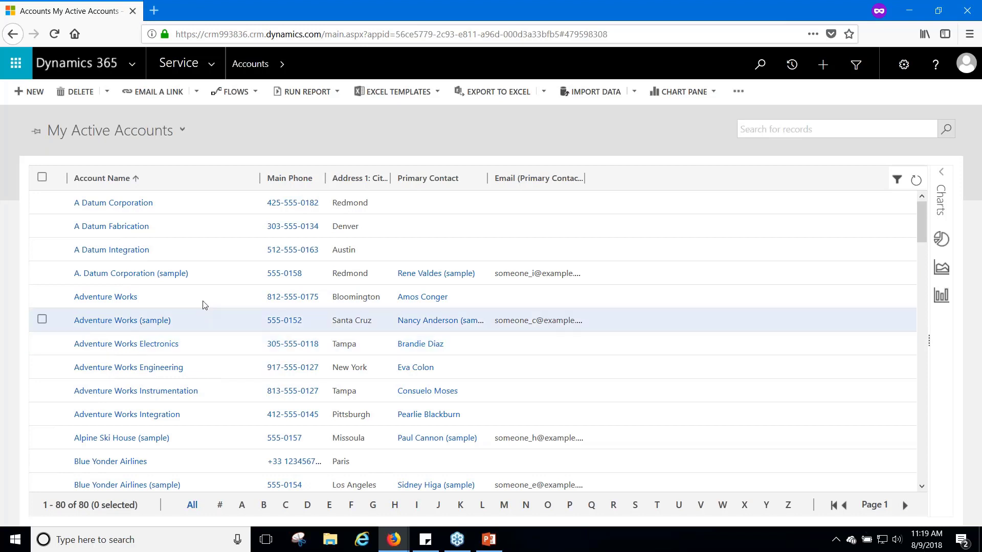
left_click(769, 130)
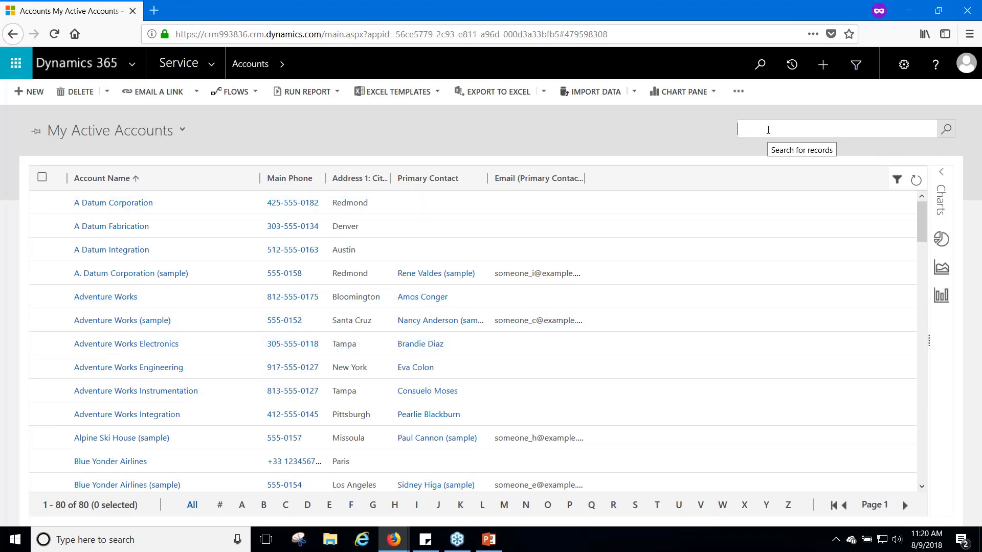
Search accounts for 'Fourth' and open the Fourth Coffee record from the results
type("F")
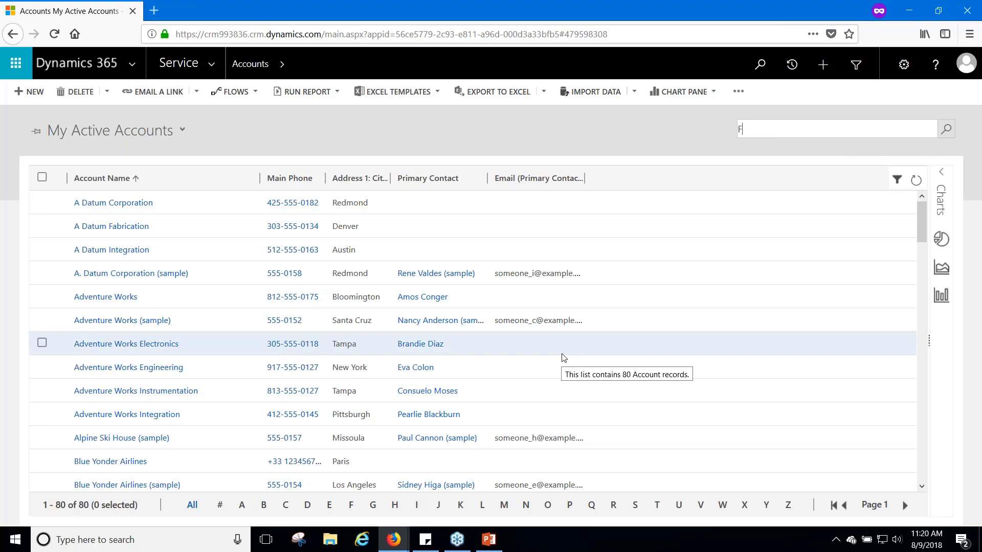
type("ourth")
key("Return")
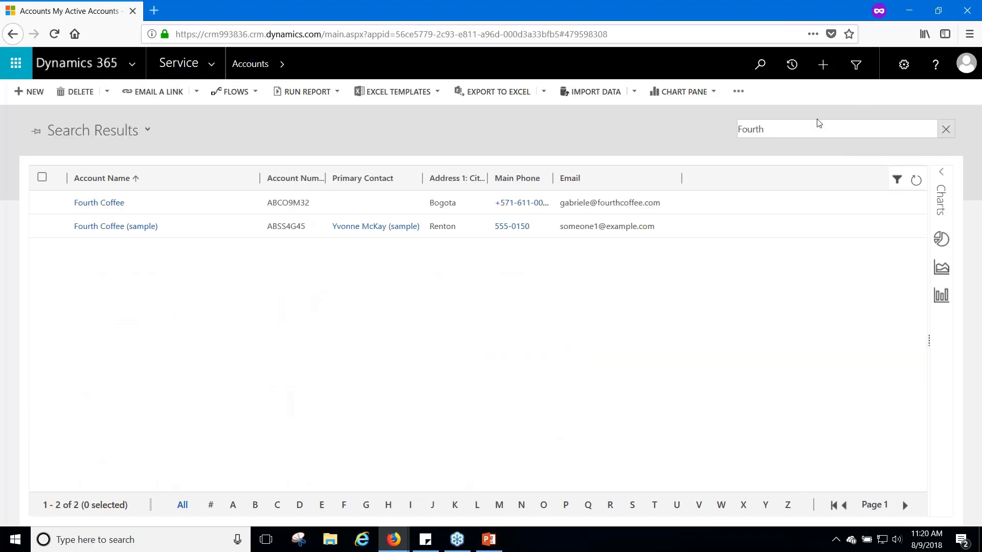
double_click(292, 210)
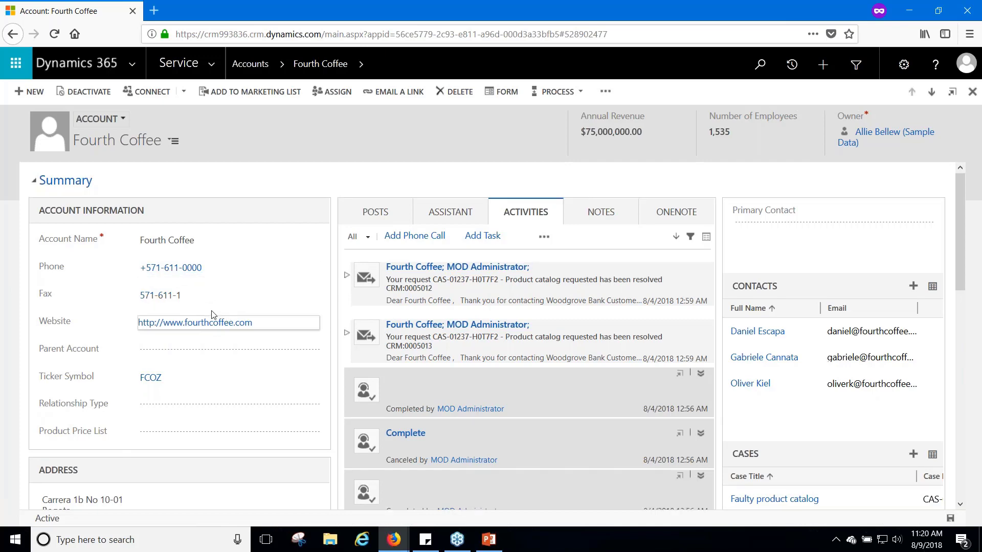
scroll(316, 328, "down", 1)
scroll(184, 277, "down", 5)
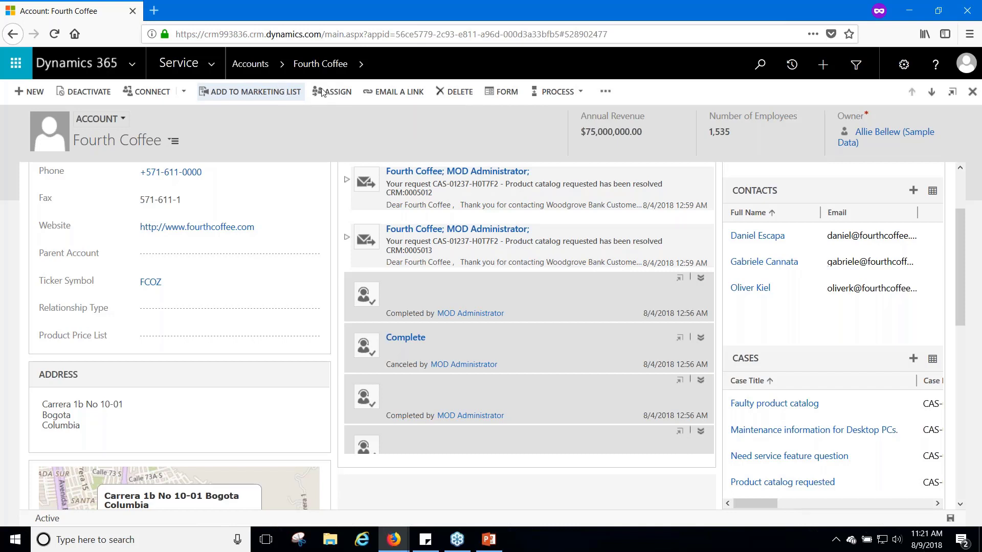
scroll(271, 233, "down", 3)
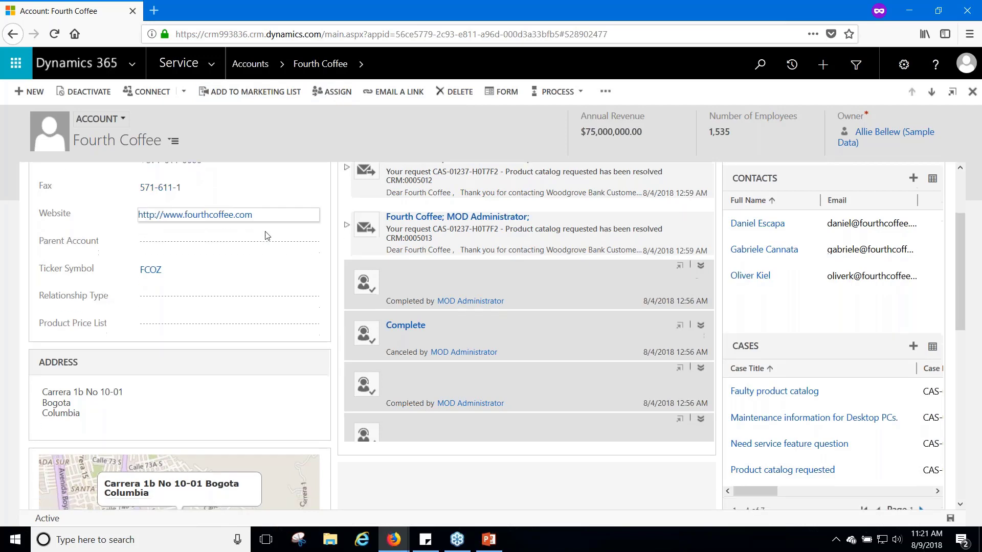
left_click(133, 320)
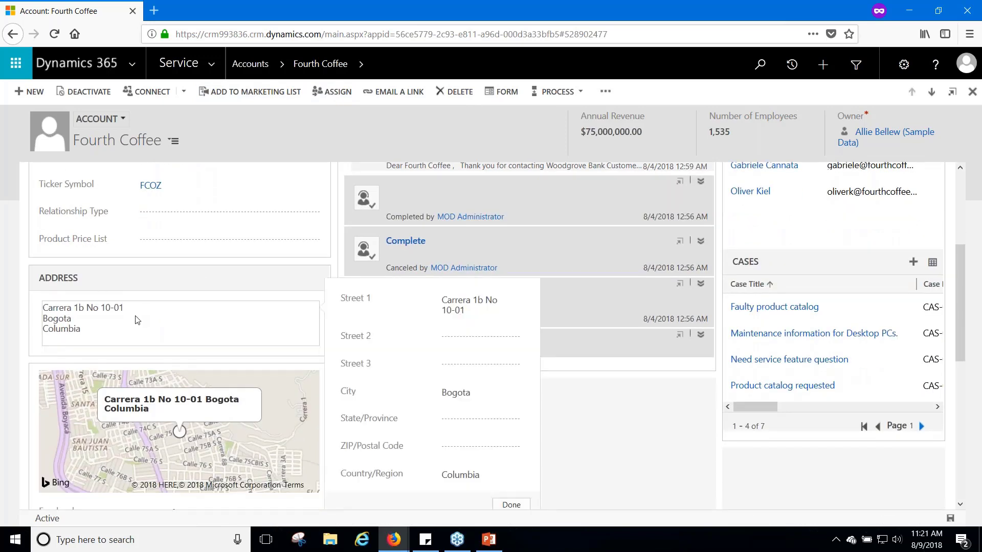
left_click(512, 481)
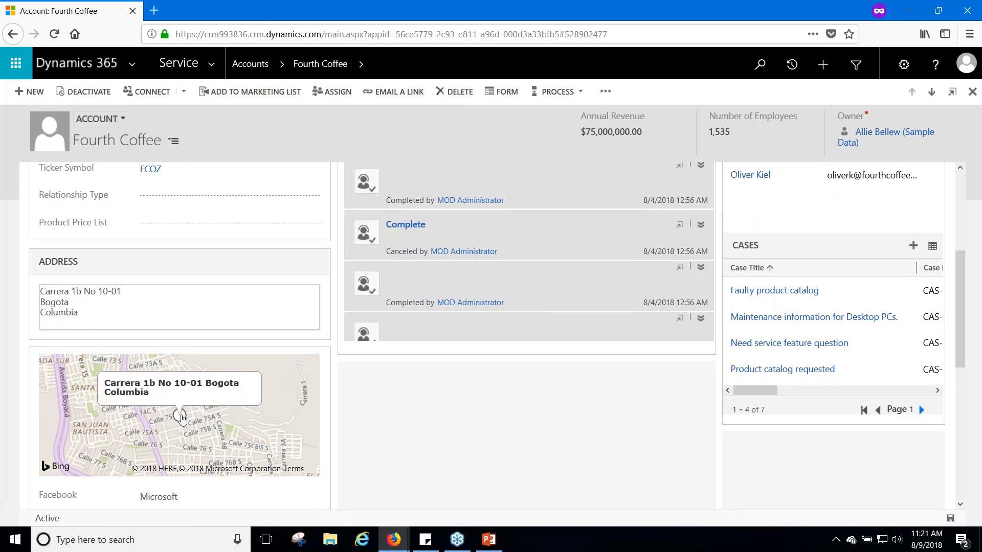
scroll(169, 404, "down", 4)
scroll(198, 371, "down", 3)
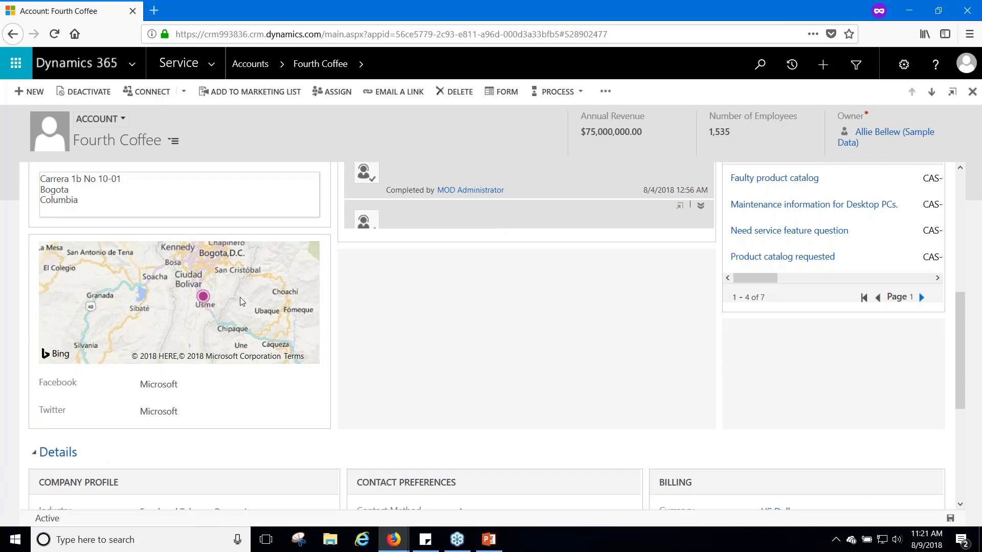
scroll(241, 297, "down", 3)
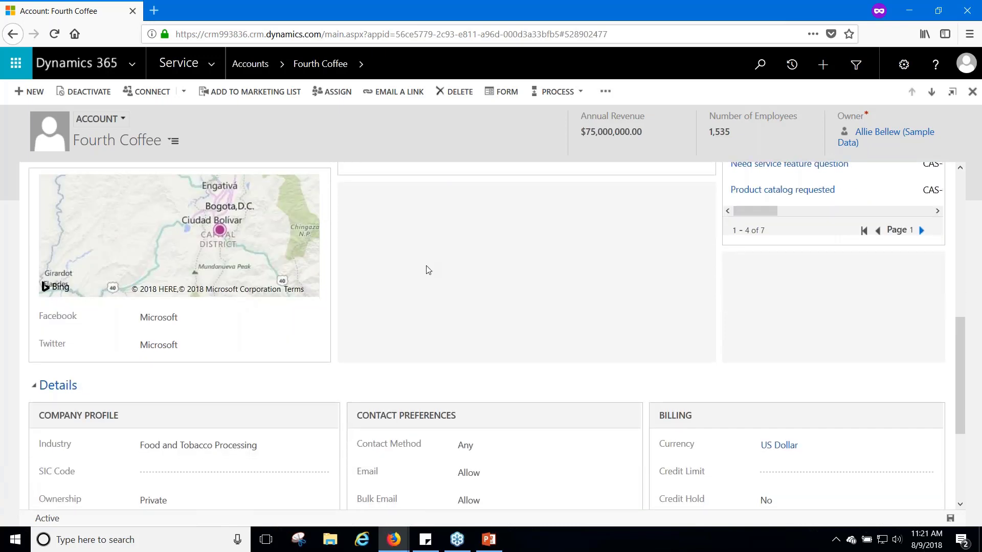
scroll(428, 270, "up", 8)
scroll(292, 376, "up", 6)
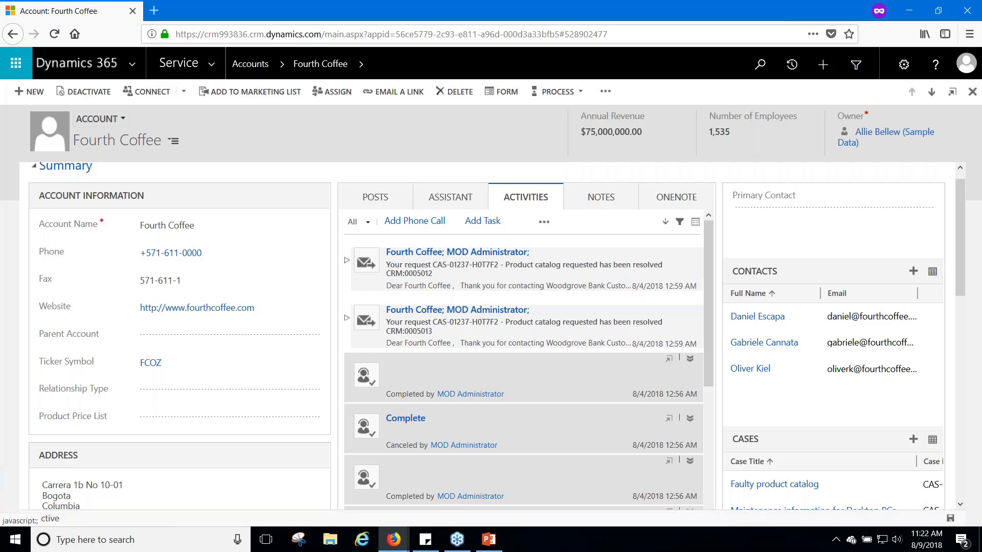
Review Fourth Coffee's activities timeline, then show its Posts feed of closed and reactivated cases
scroll(704, 424, "down", 1)
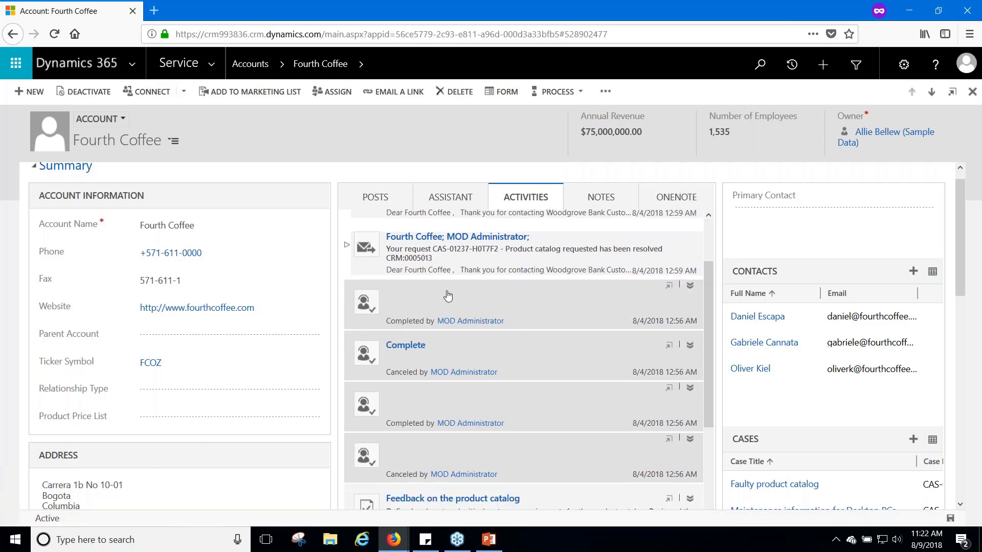
scroll(428, 292, "up", 1)
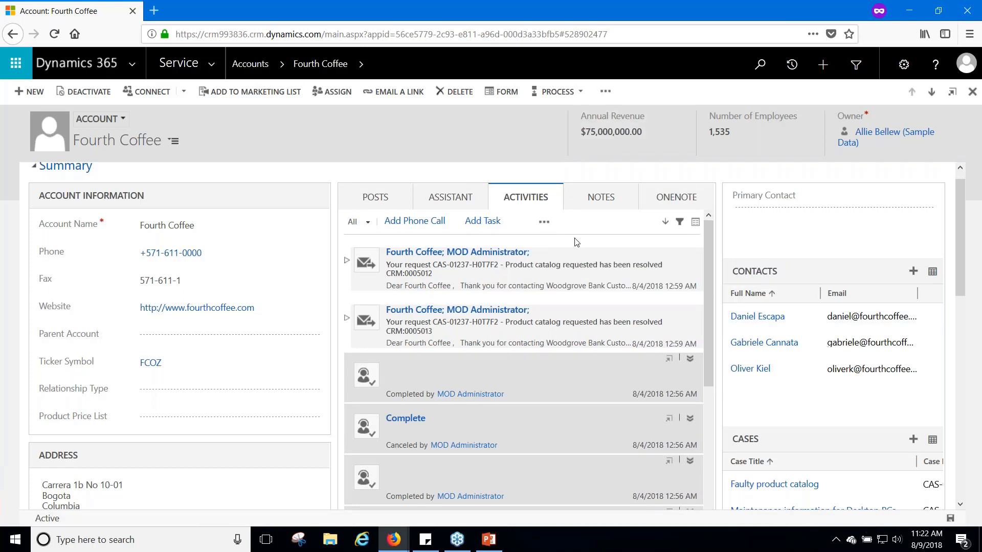
scroll(612, 269, "up", 1)
scroll(500, 361, "down", 3)
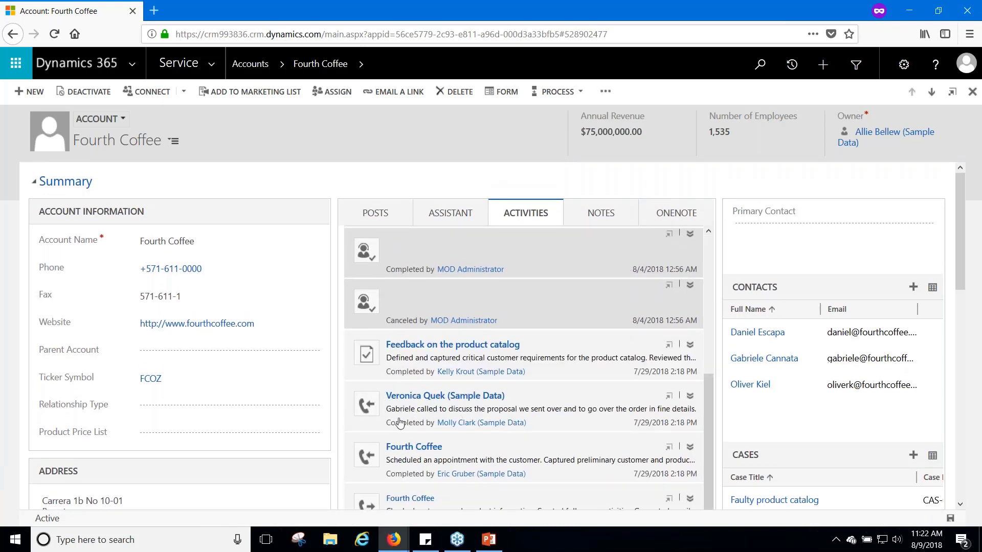
scroll(432, 401, "down", 2)
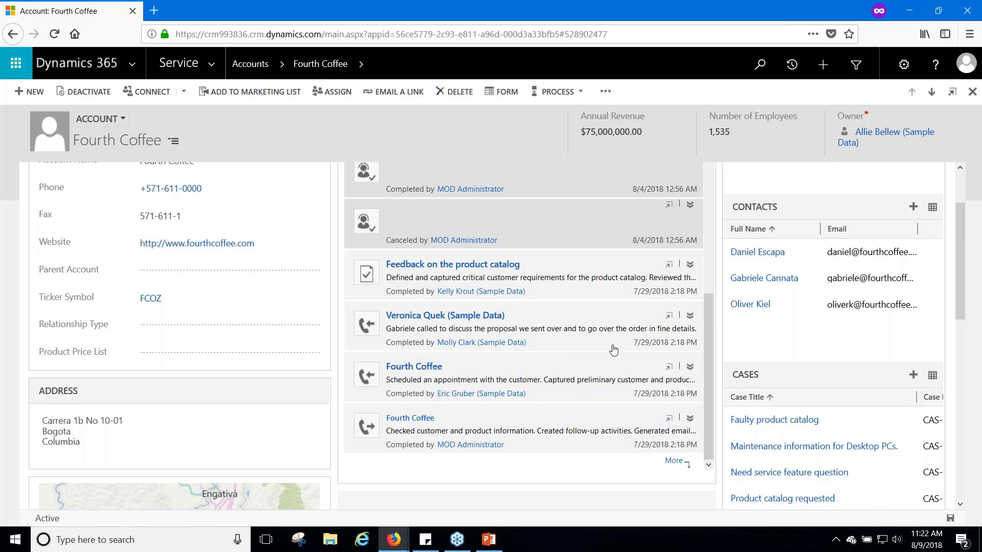
scroll(537, 332, "up", 5)
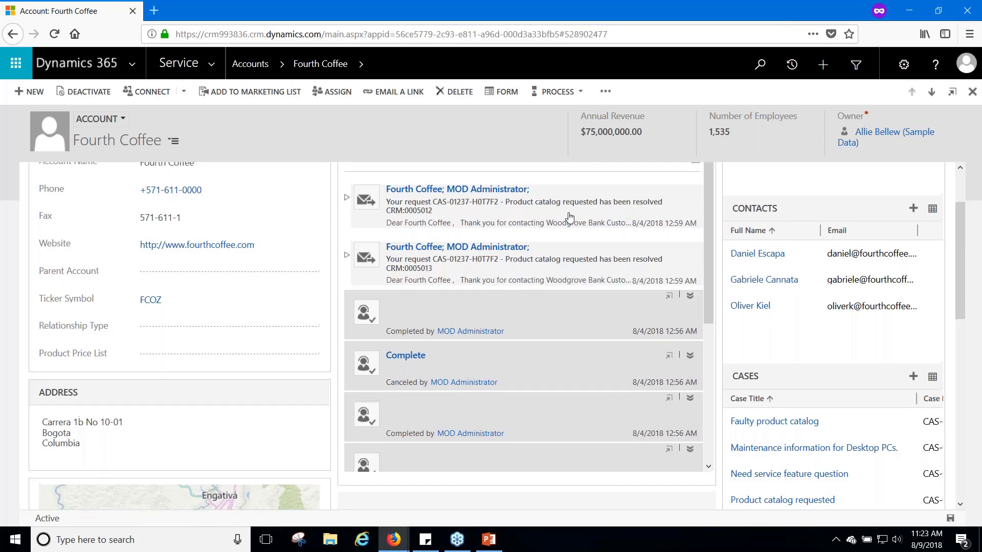
scroll(645, 225, "up", 2)
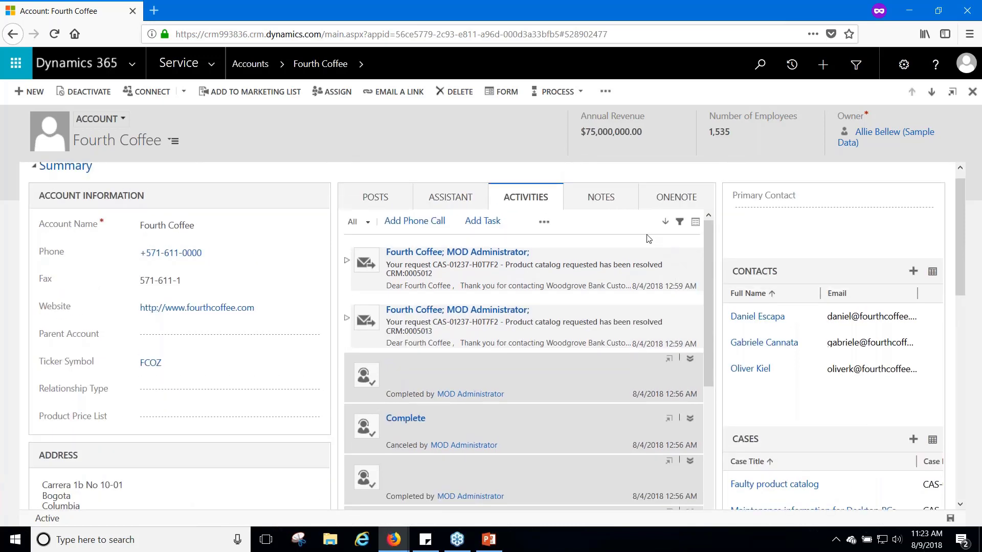
left_click(372, 197)
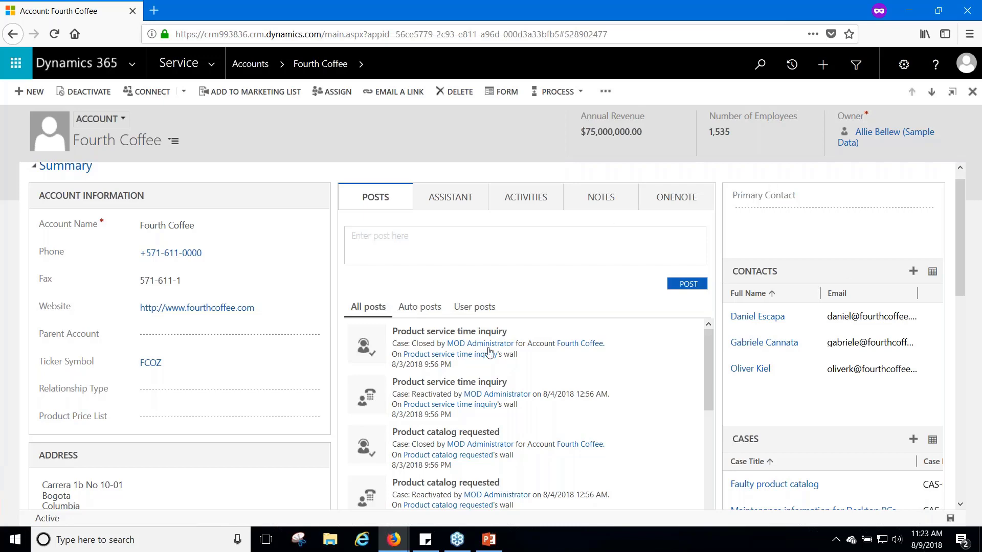
Show the Assistant insights for the Fourth Coffee account
scroll(512, 374, "down", 3)
scroll(467, 353, "up", 2)
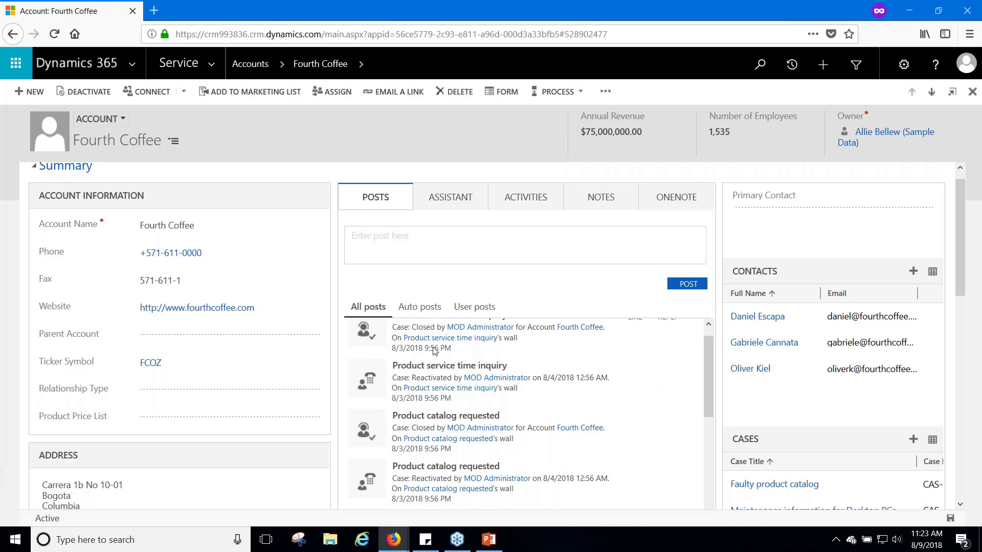
scroll(436, 358, "up", 1)
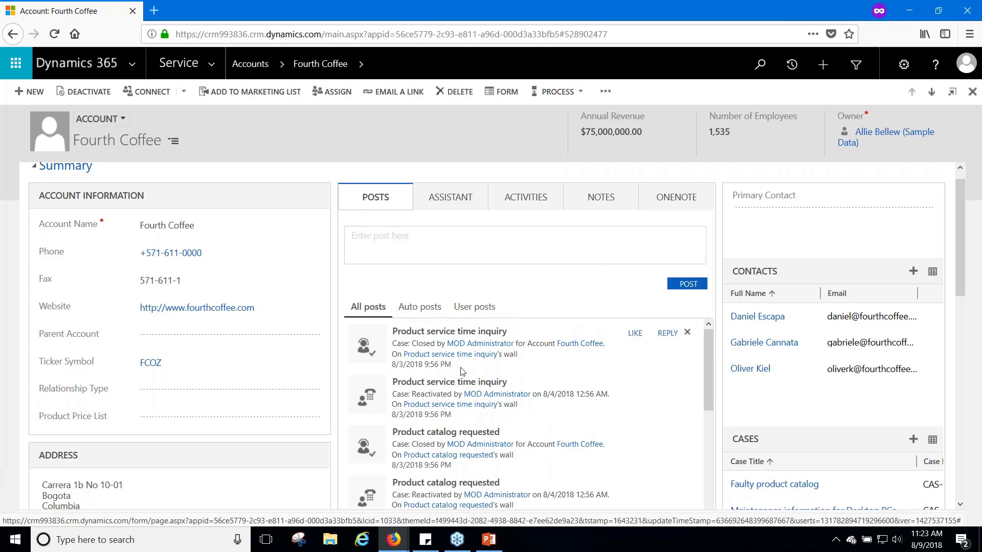
left_click(473, 199)
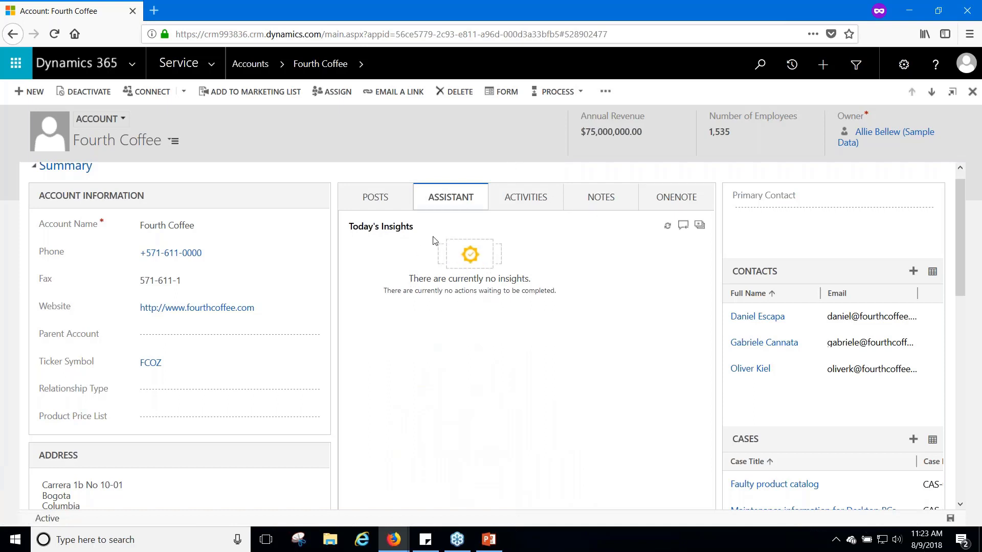
scroll(475, 300, "up", 1)
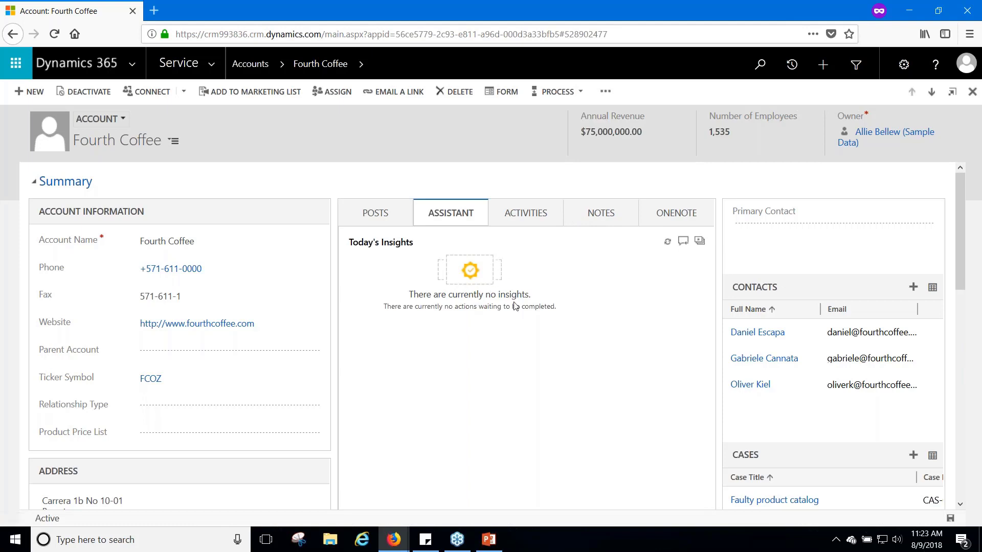
Switch to the account's Notes and begin a blank new note
left_click(594, 217)
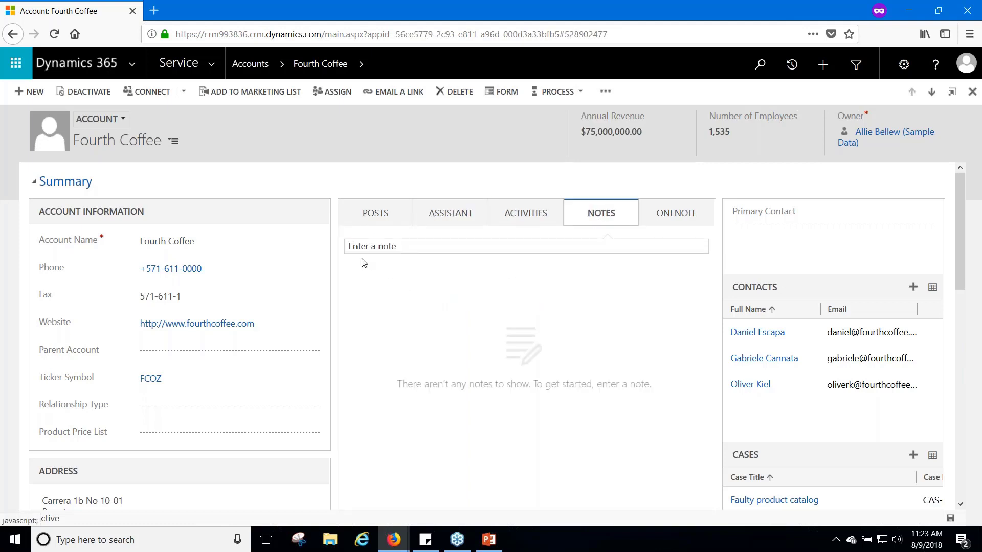
left_click(388, 246)
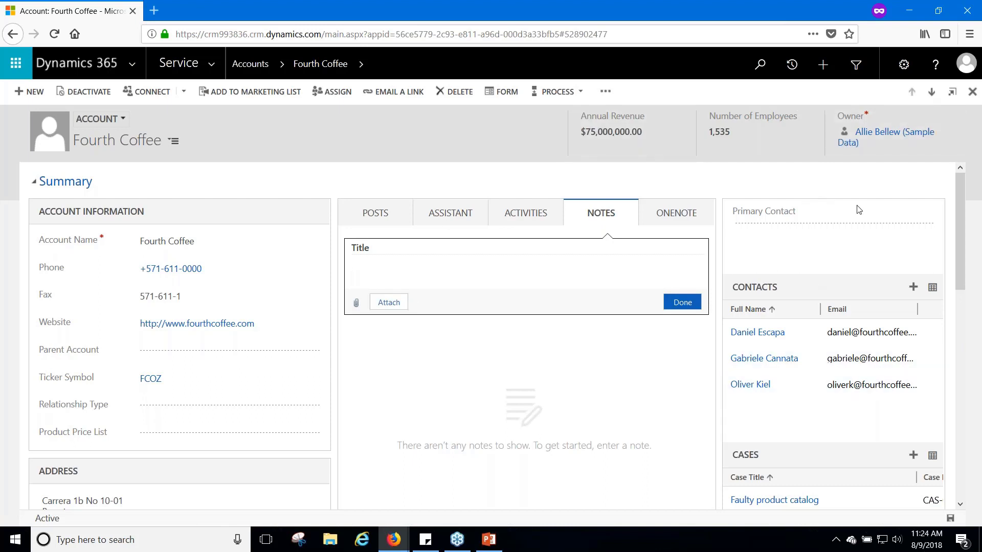
scroll(860, 222, "down", 1)
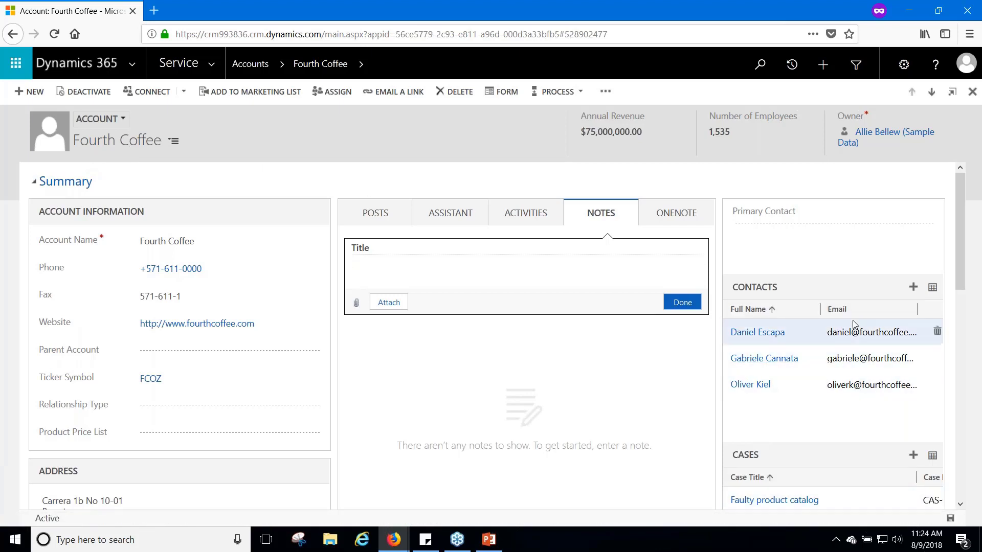
scroll(855, 334, "down", 3)
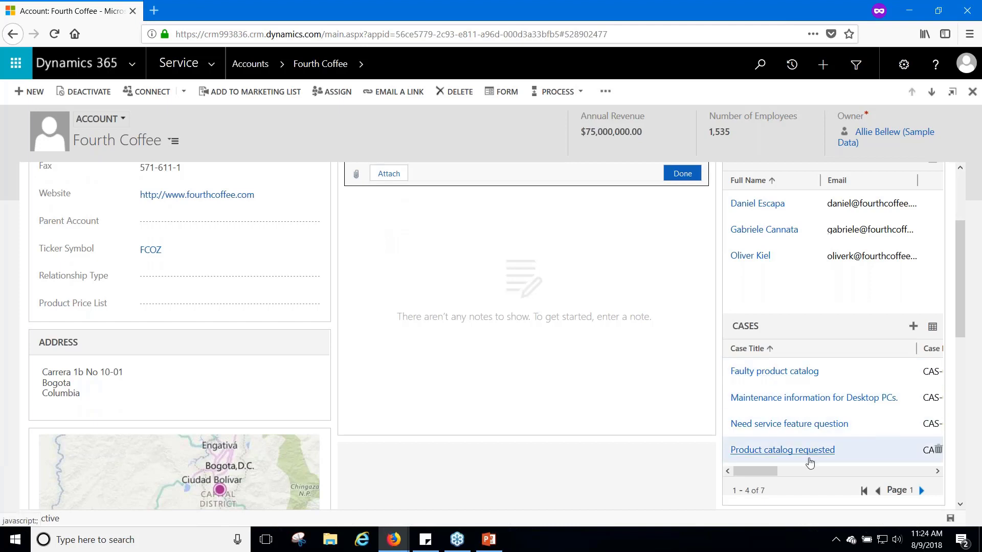
scroll(819, 419, "down", 1)
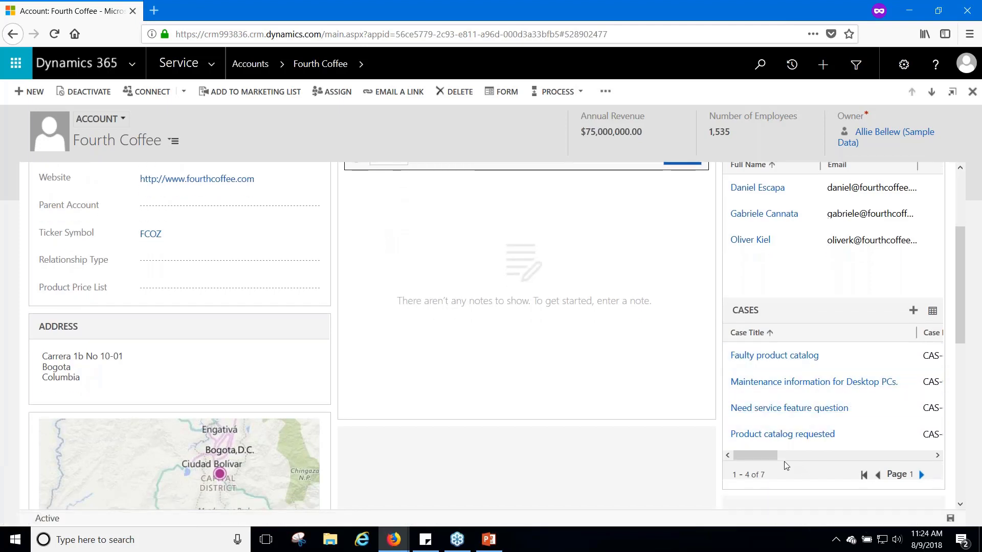
left_click_drag(767, 456, 716, 437)
scroll(903, 360, "down", 3)
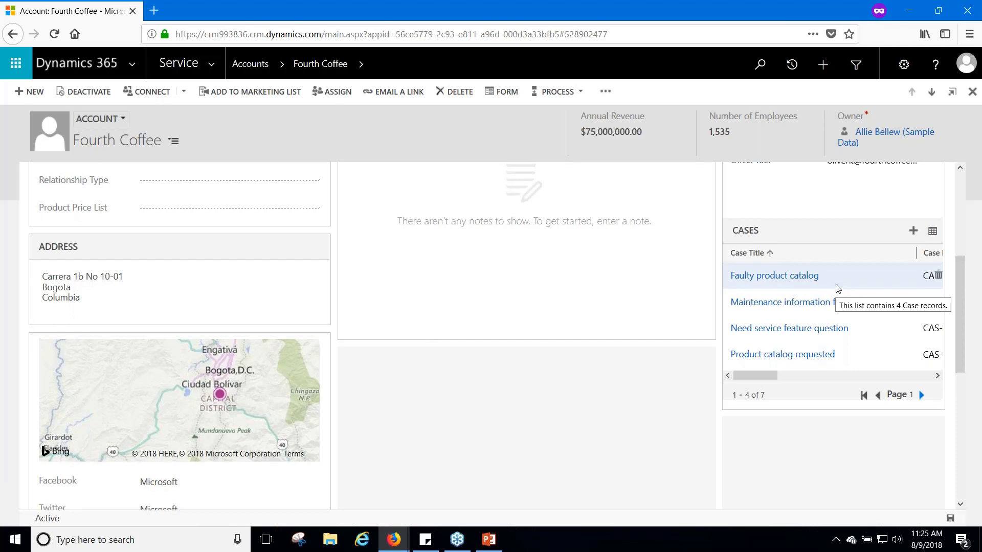
scroll(838, 289, "up", 3)
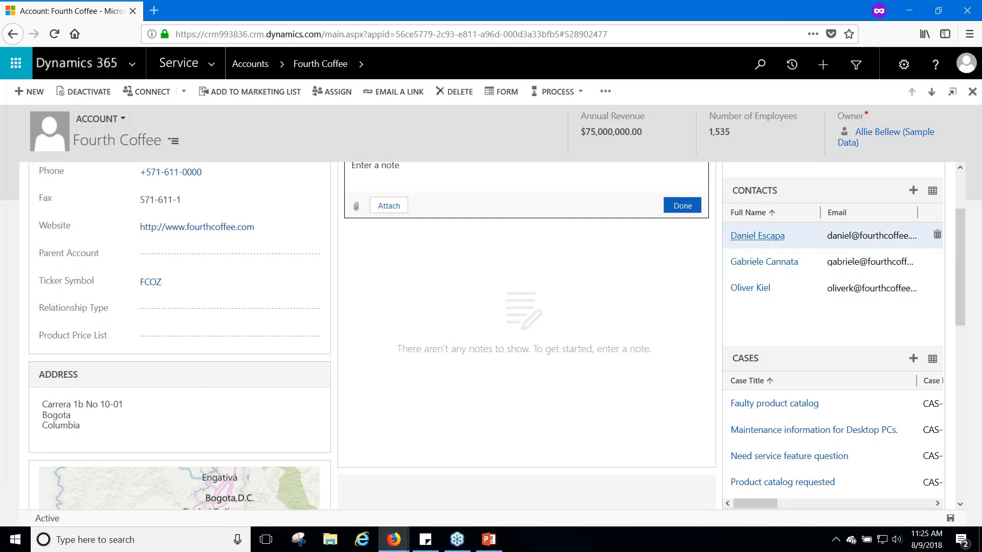
scroll(857, 298, "up", 2)
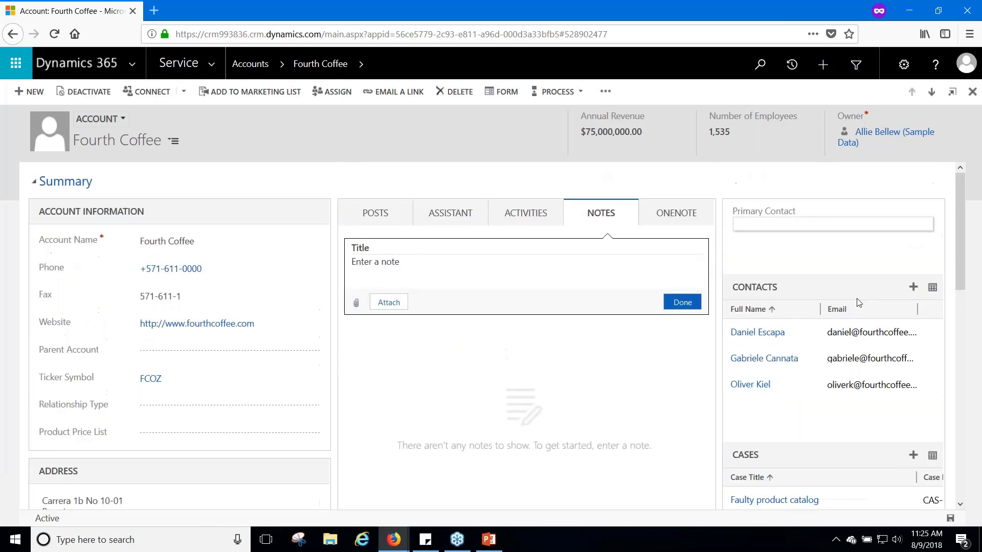
Open the first Fourth Coffee contact, a Board Member, and scroll through its details
left_click(809, 333)
double_click(810, 335)
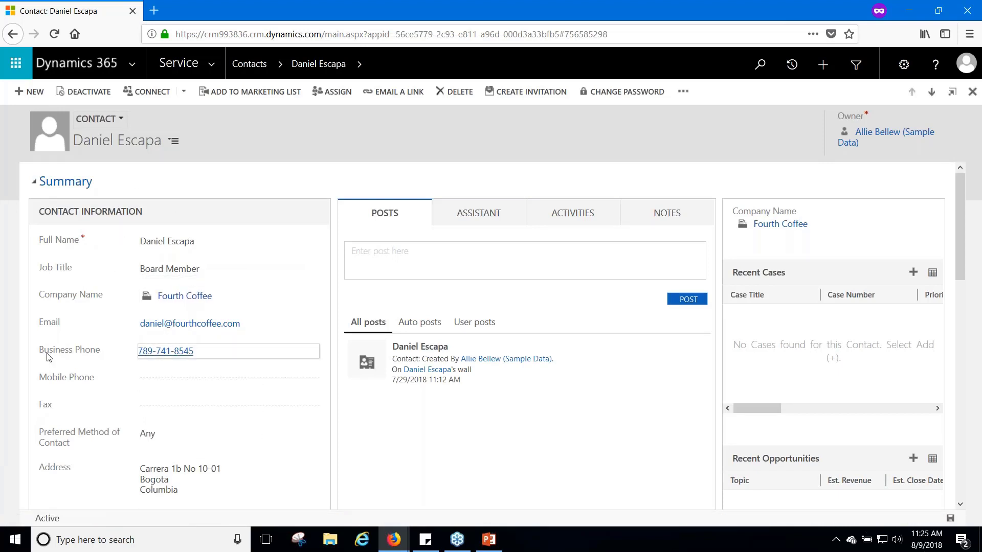
scroll(301, 389, "down", 2)
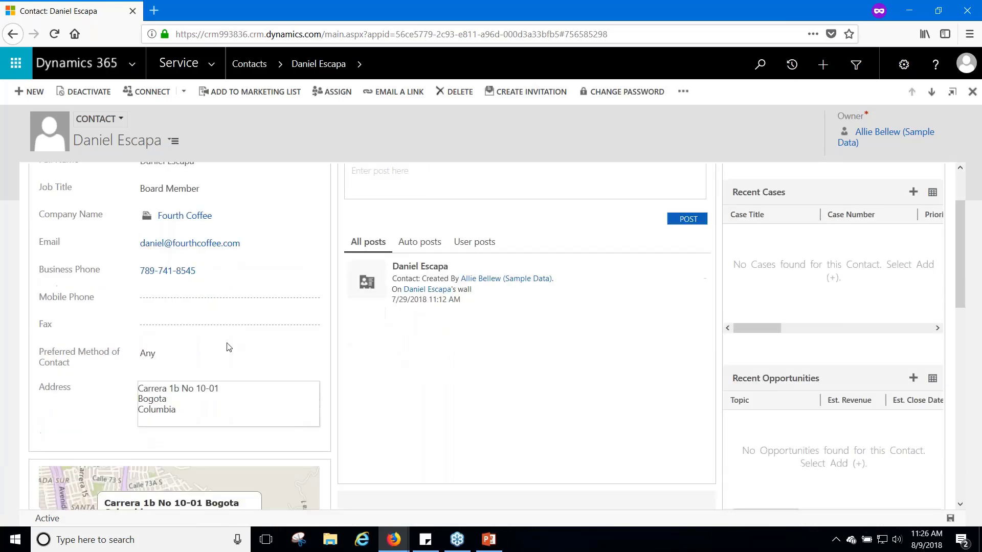
scroll(228, 378, "up", 2)
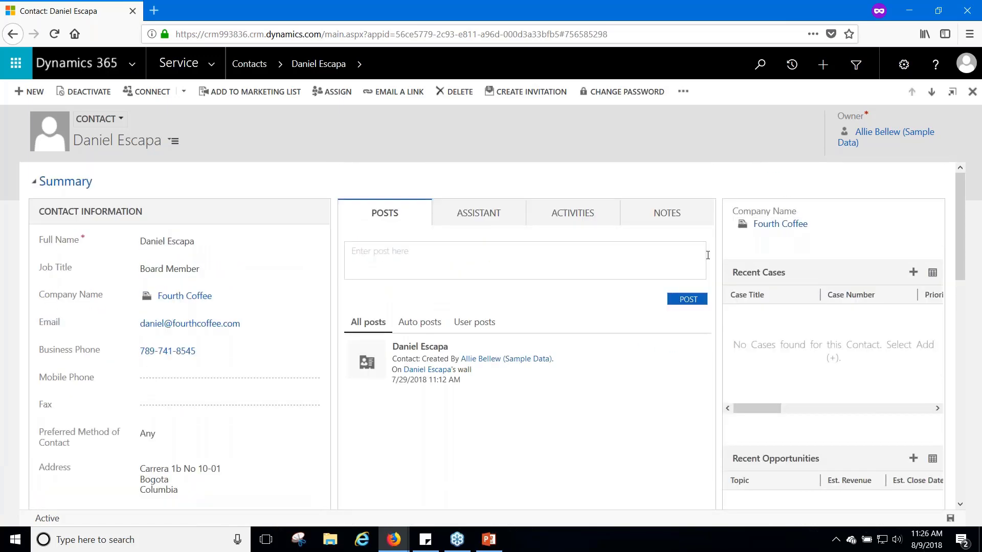
scroll(936, 461, "down", 2)
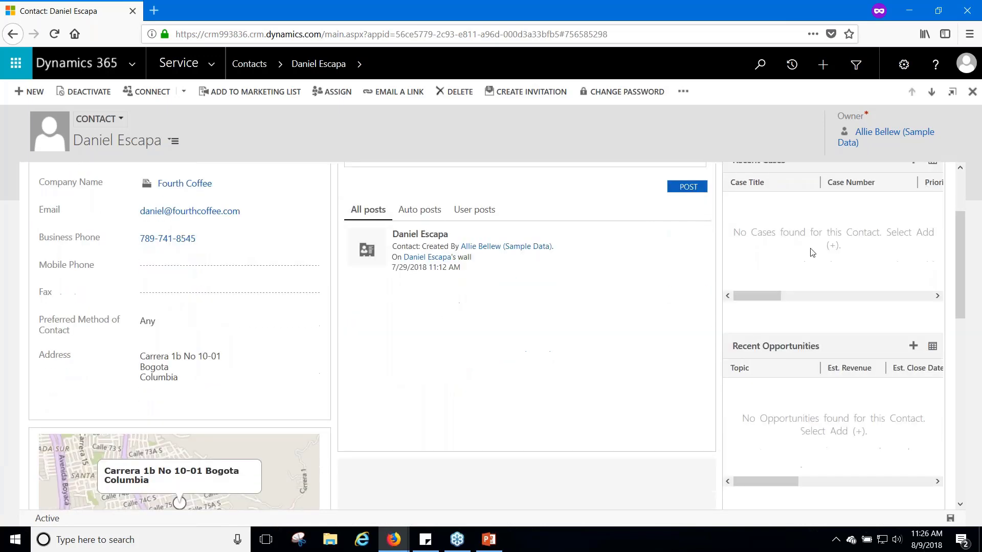
scroll(827, 279, "up", 1)
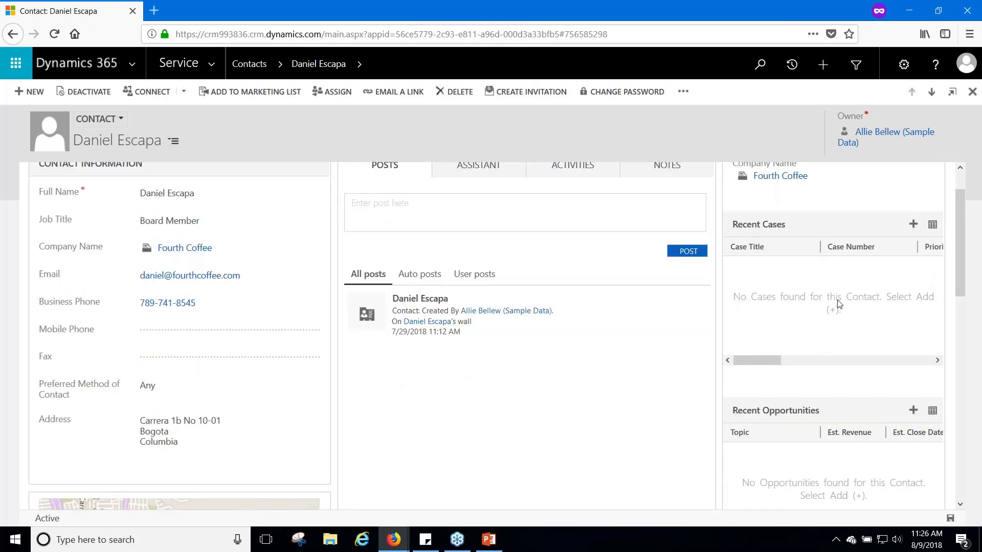
scroll(855, 307, "down", 1)
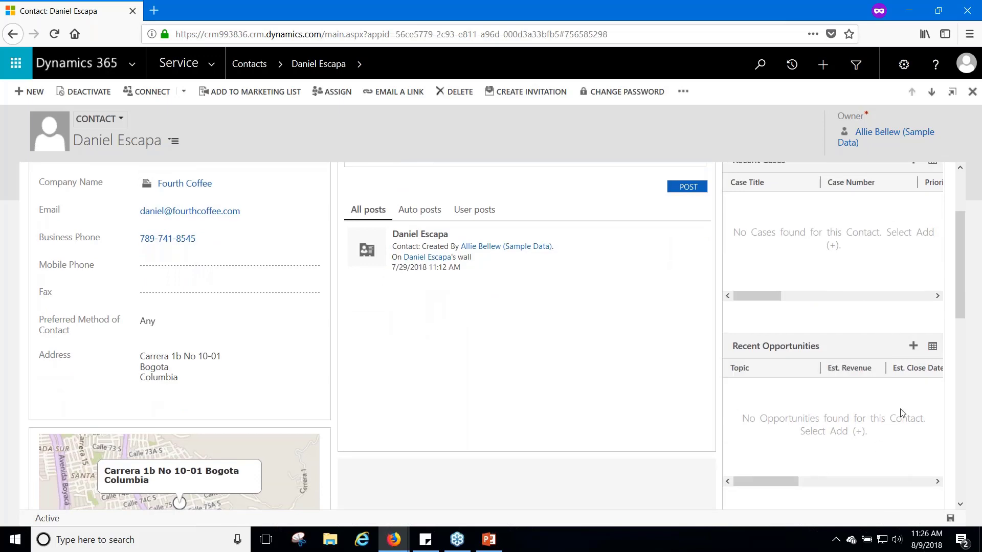
scroll(828, 451, "down", 3)
scroll(833, 431, "down", 2)
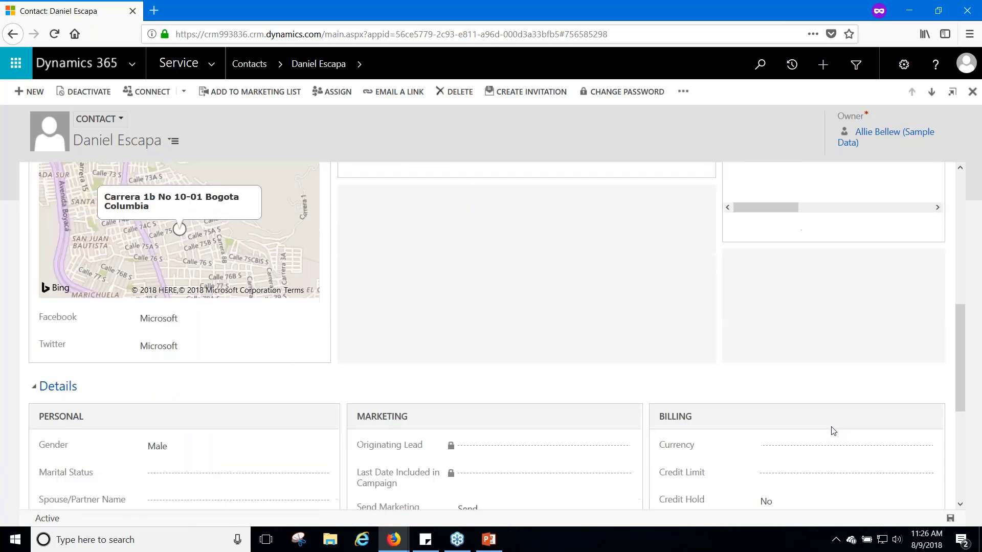
scroll(833, 429, "up", 5)
scroll(829, 422, "up", 2)
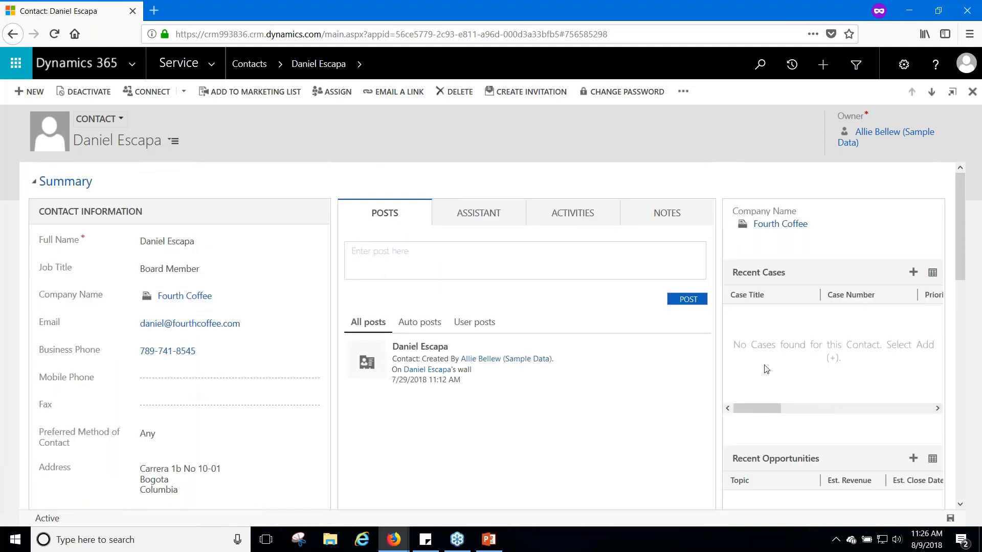
Go to Service > Cases and open the view selector beside Unassigned Cases
left_click(215, 64)
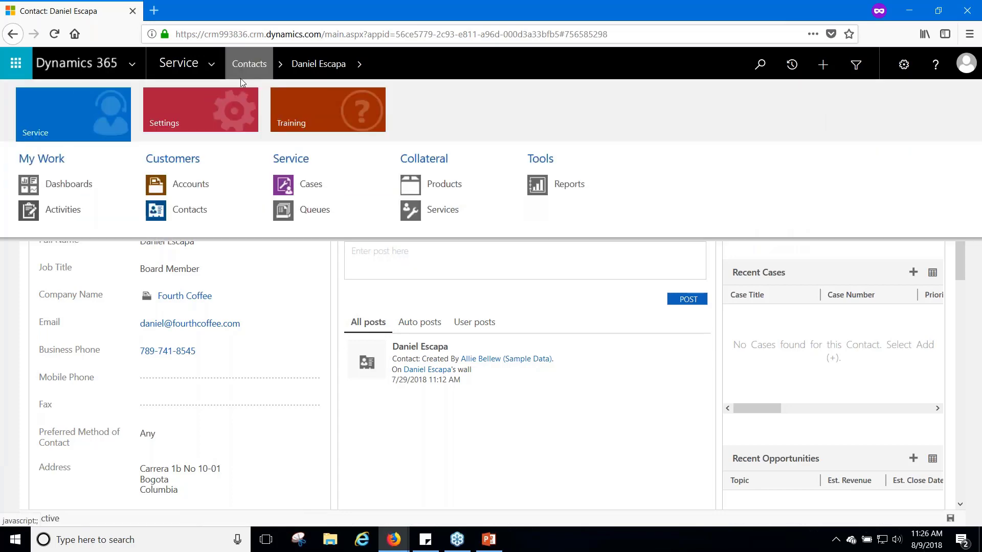
left_click(294, 194)
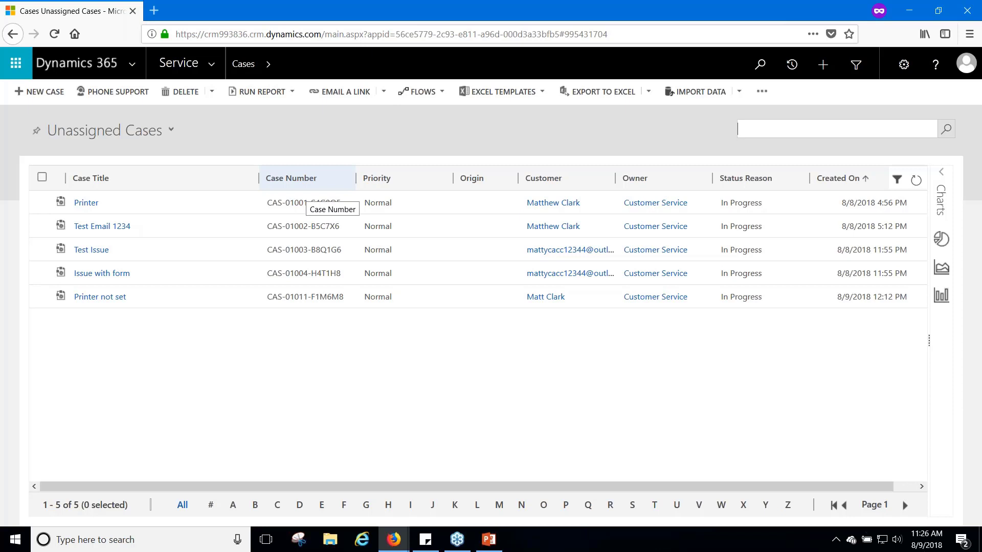
left_click(143, 131)
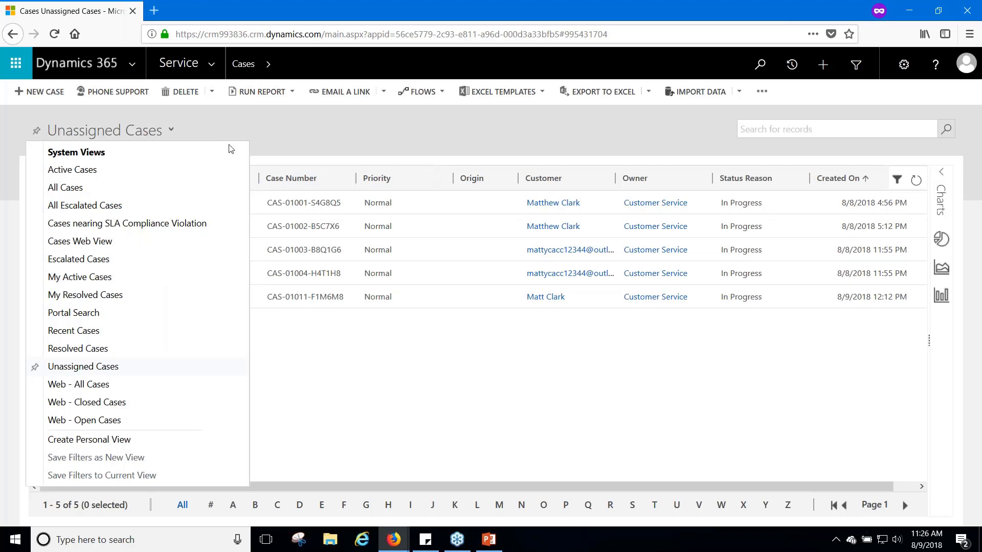
Look over the Active Cases view, then return to Unassigned Cases with its five in-progress cases
left_click(94, 170)
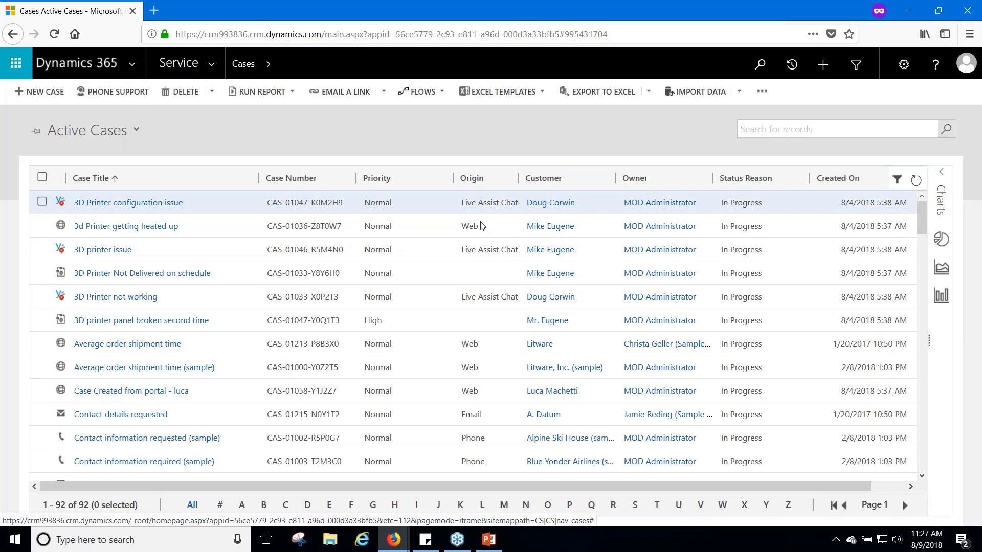
scroll(483, 230, "down", 3)
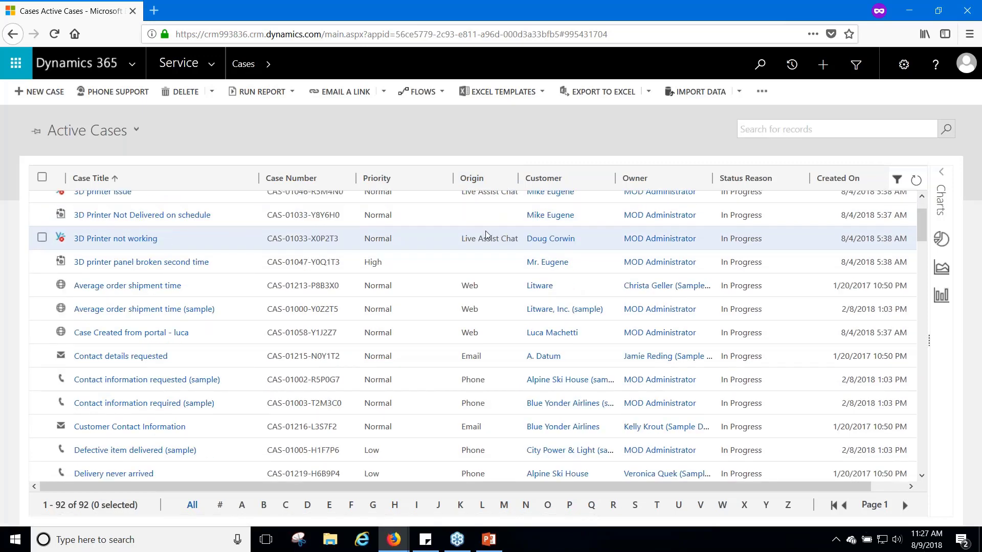
scroll(486, 235, "down", 10)
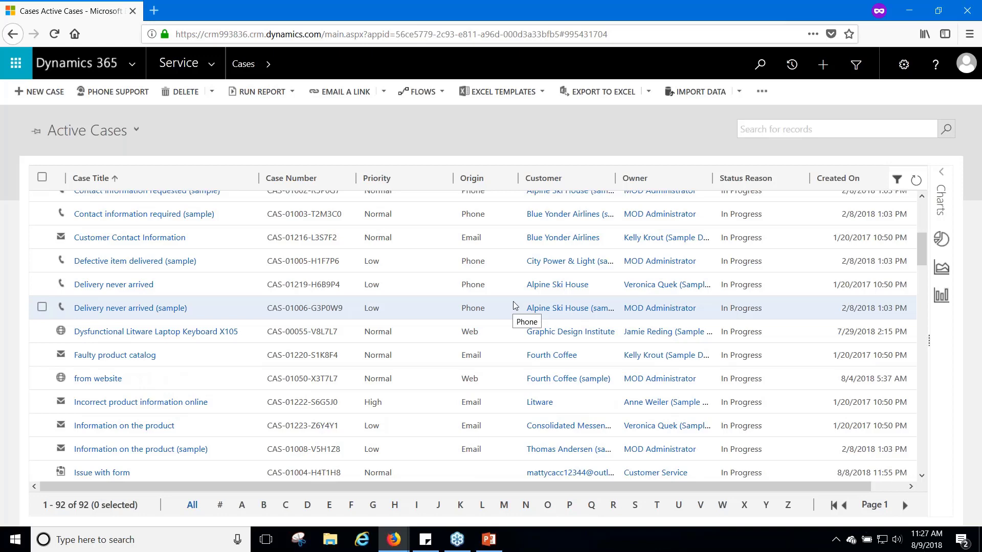
scroll(542, 342, "up", 10)
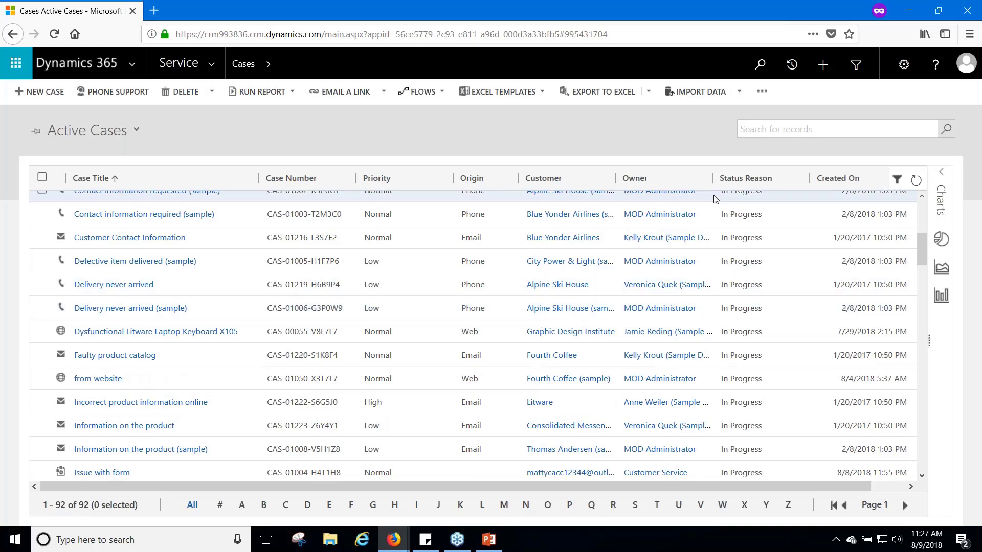
scroll(511, 340, "up", 2)
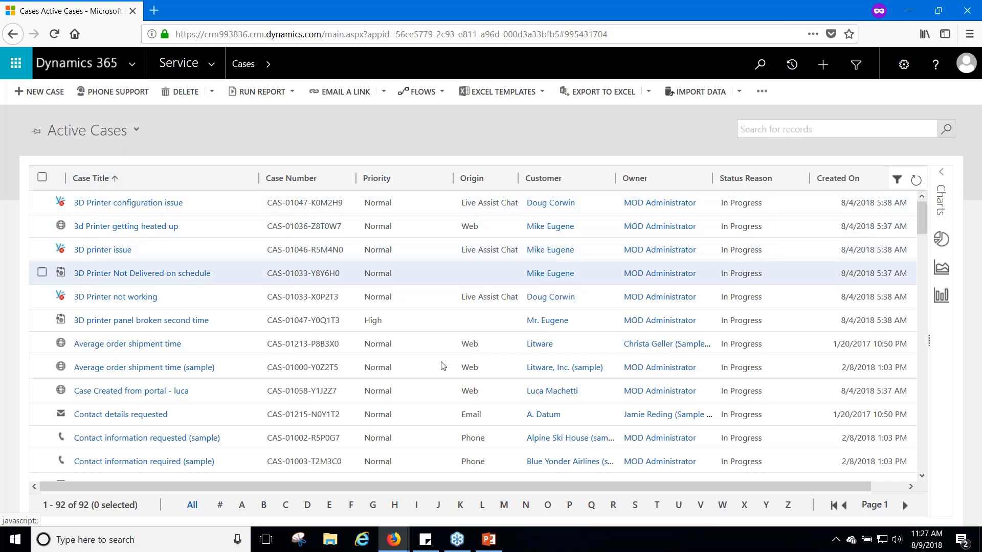
left_click(137, 131)
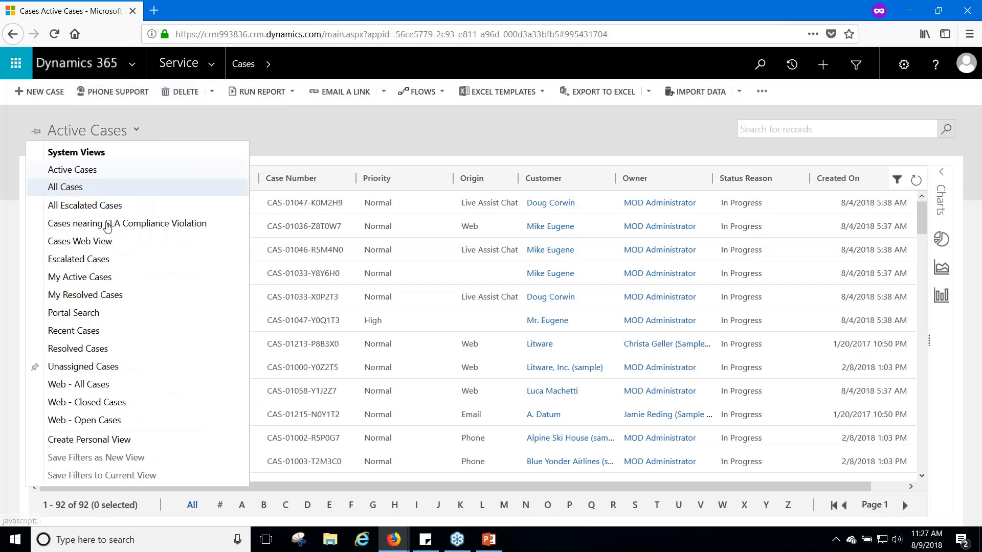
left_click(80, 366)
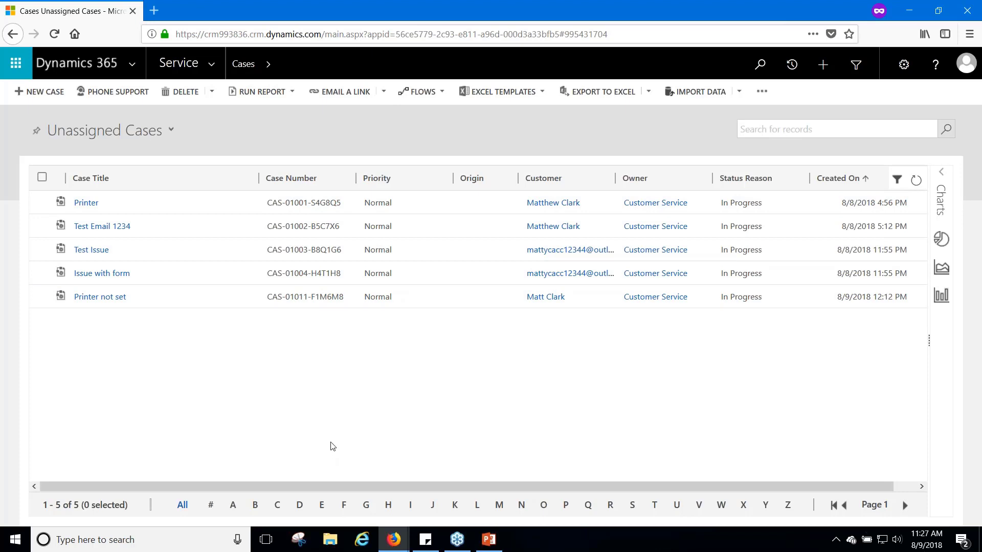
Switch to the Customer Self-Service Firefox window and open the Printer not set draft in Gmail
left_click(392, 540)
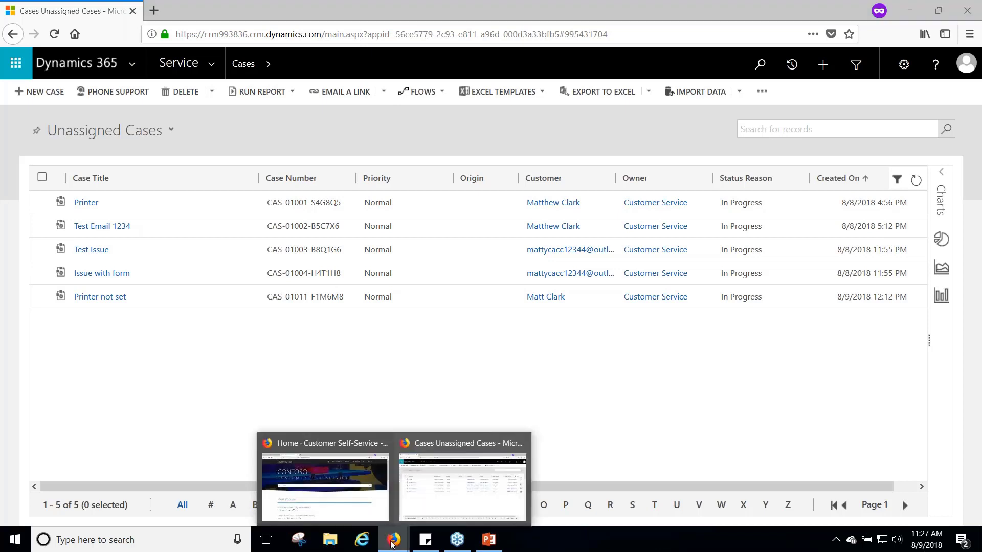
left_click(373, 520)
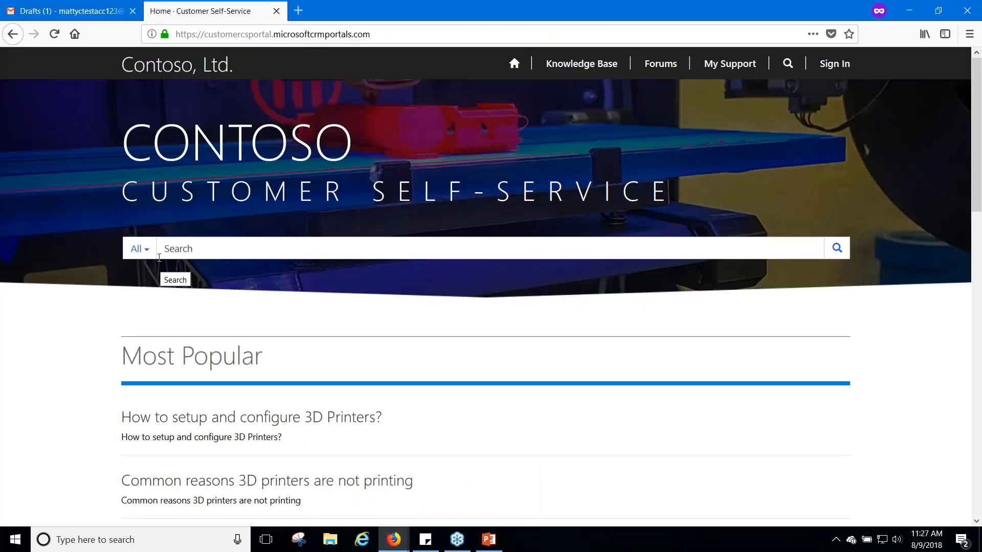
left_click(61, 12)
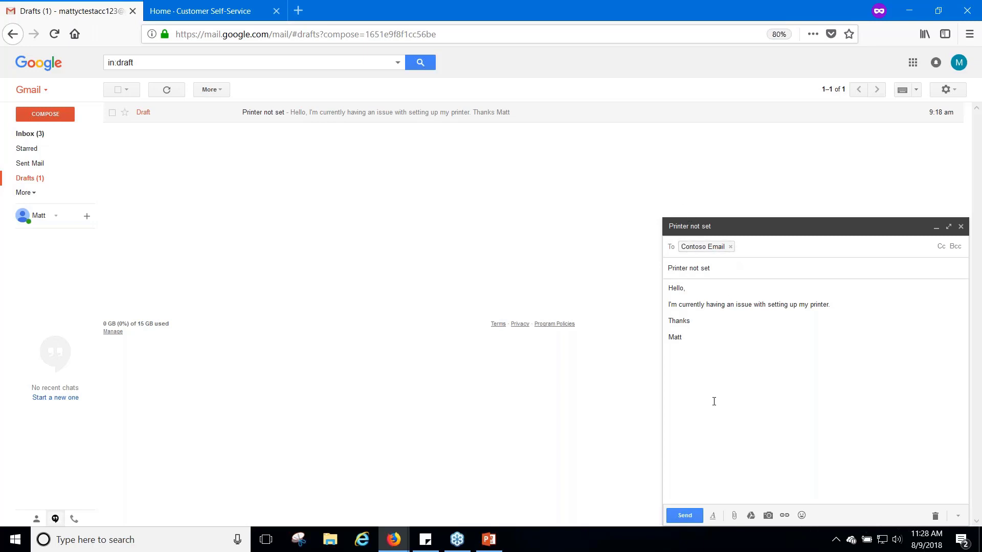
Send the Printer not set email to Contoso and return to the Dynamics 365 cases window
left_click(686, 516)
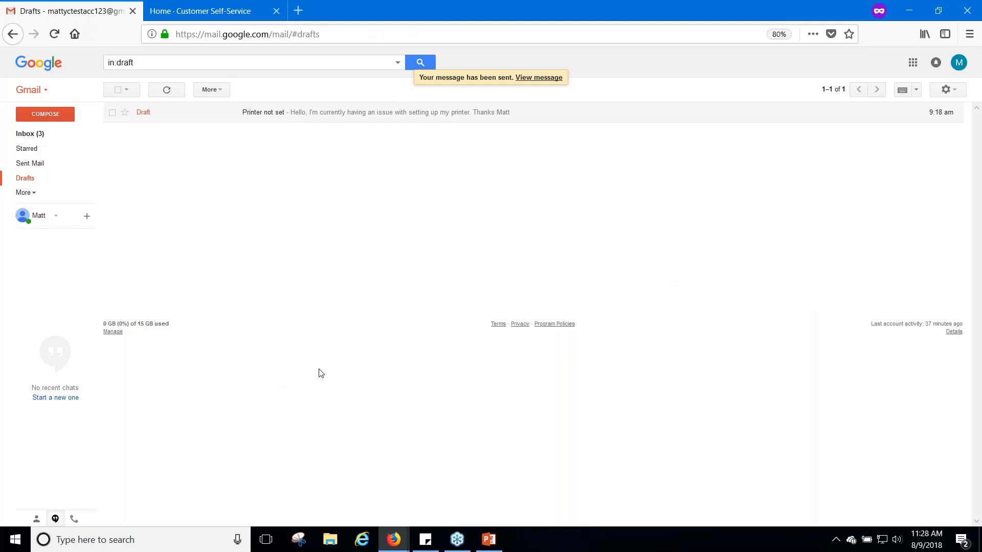
left_click(394, 547)
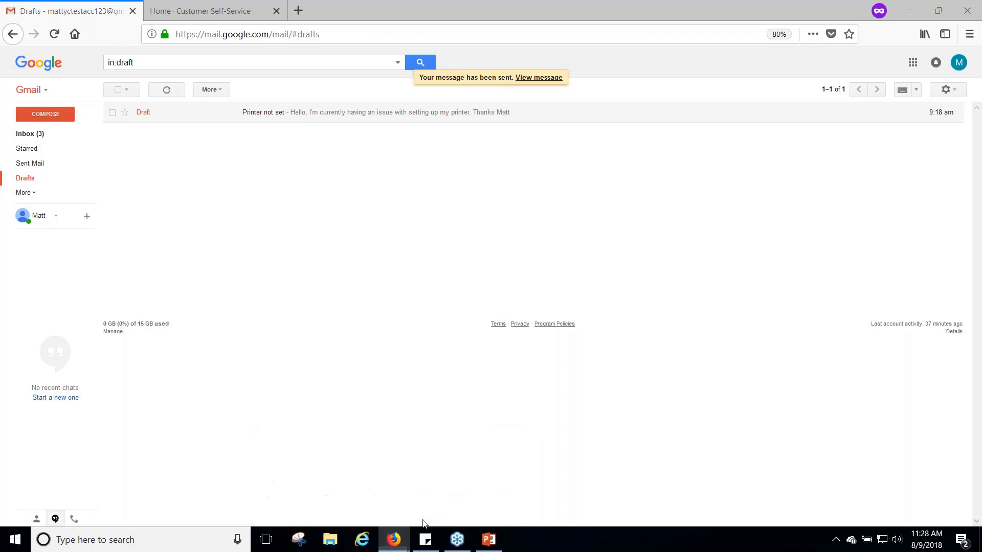
mouse_move(403, 548)
left_click(395, 544)
left_click(440, 504)
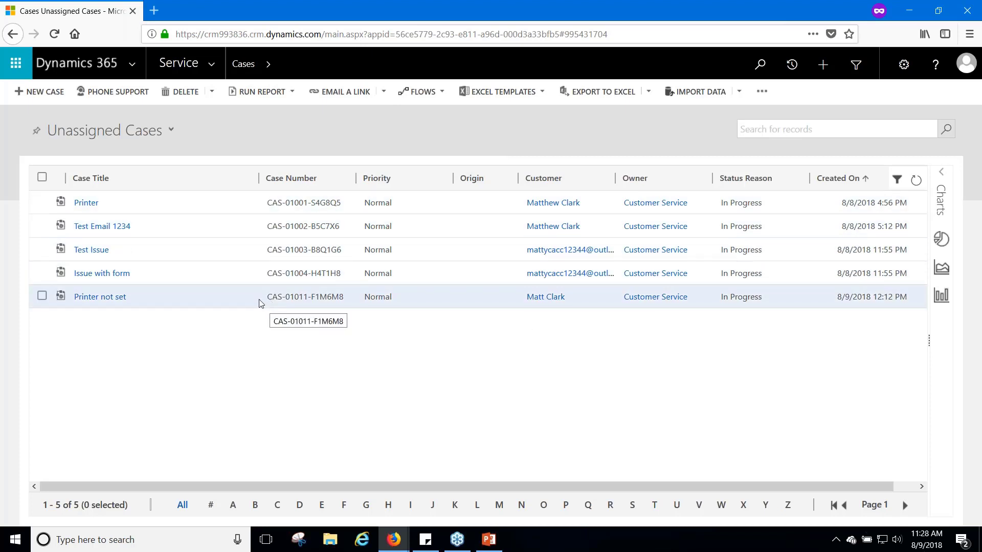
Assign the Printer not set case to Me, leaving 4 unassigned in-progress cases
left_click(42, 296)
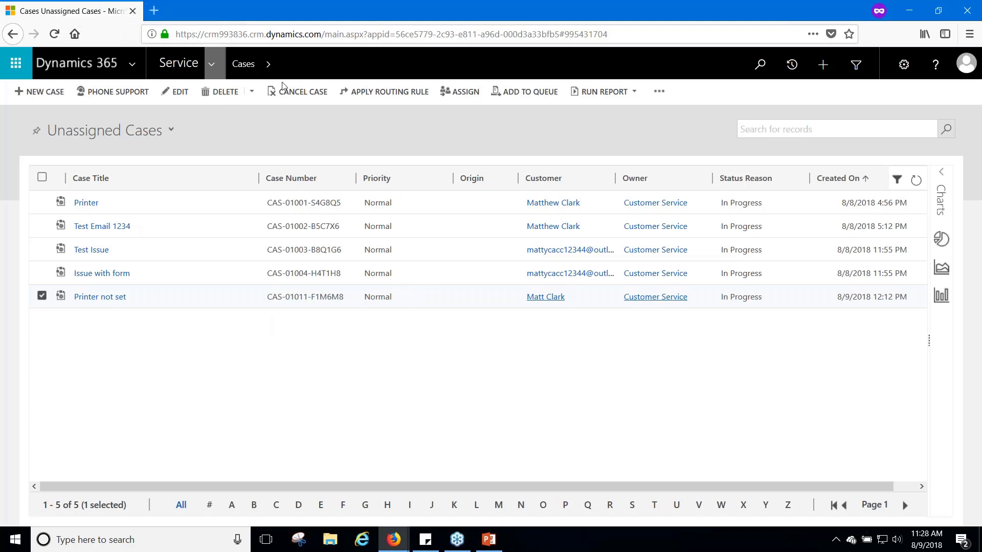
left_click(450, 94)
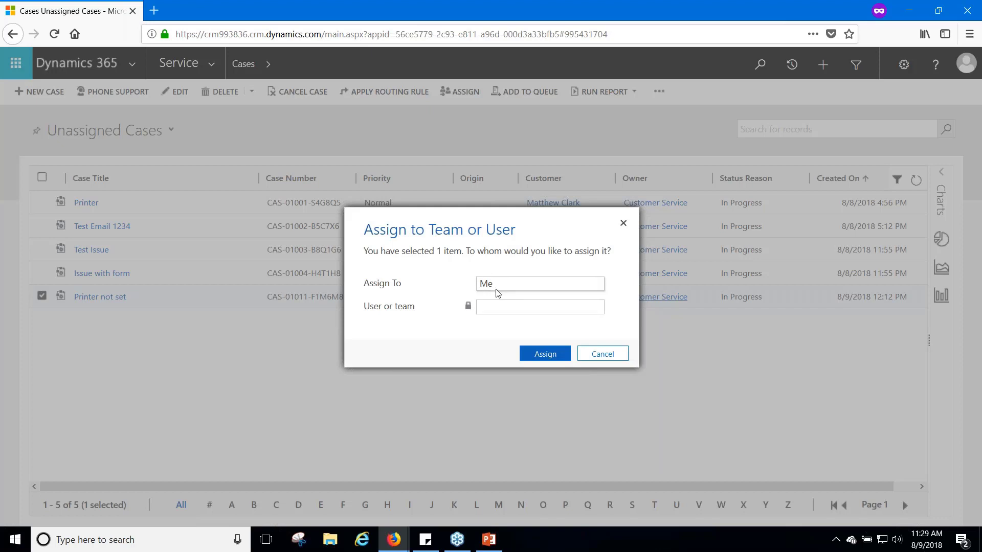
left_click(501, 289)
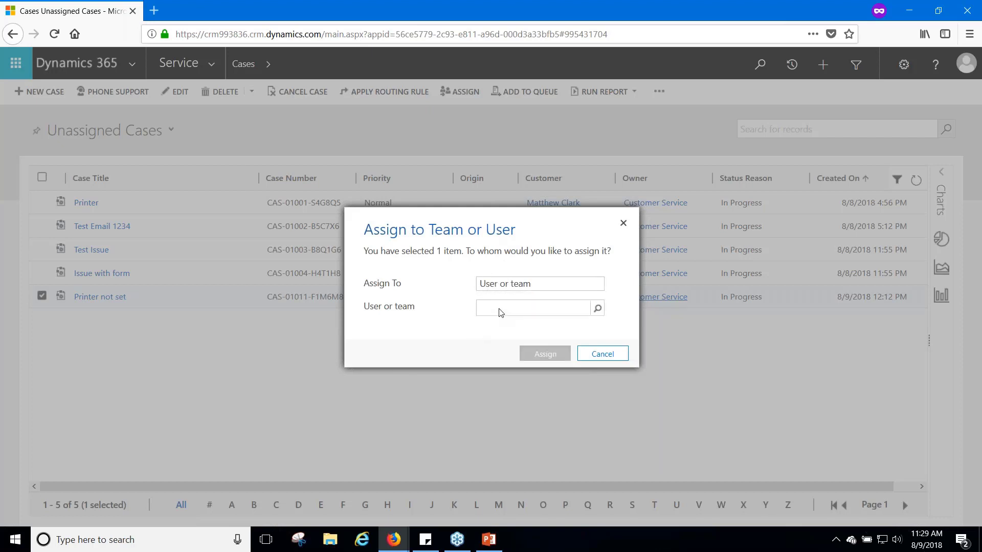
left_click(501, 313)
left_click(516, 285)
left_click(486, 288)
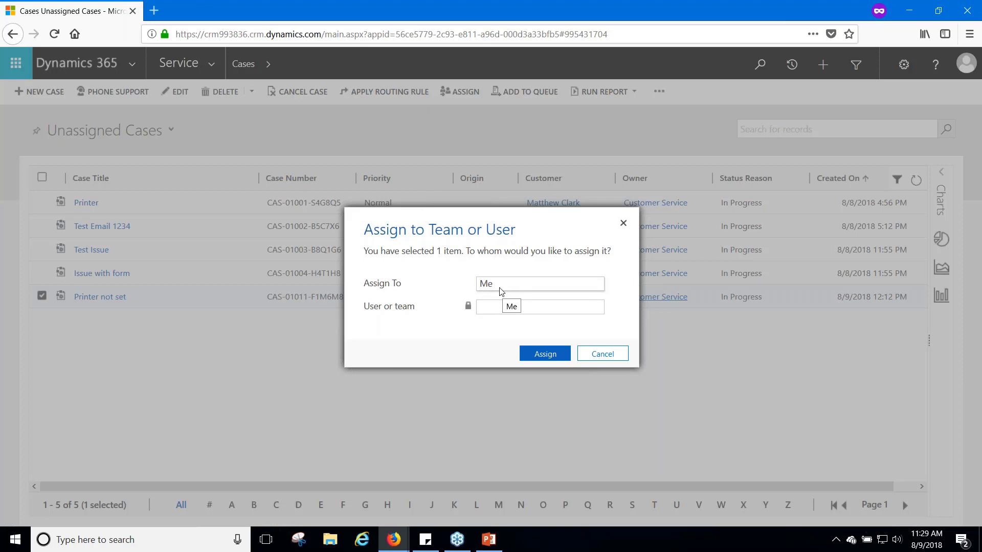
left_click(552, 361)
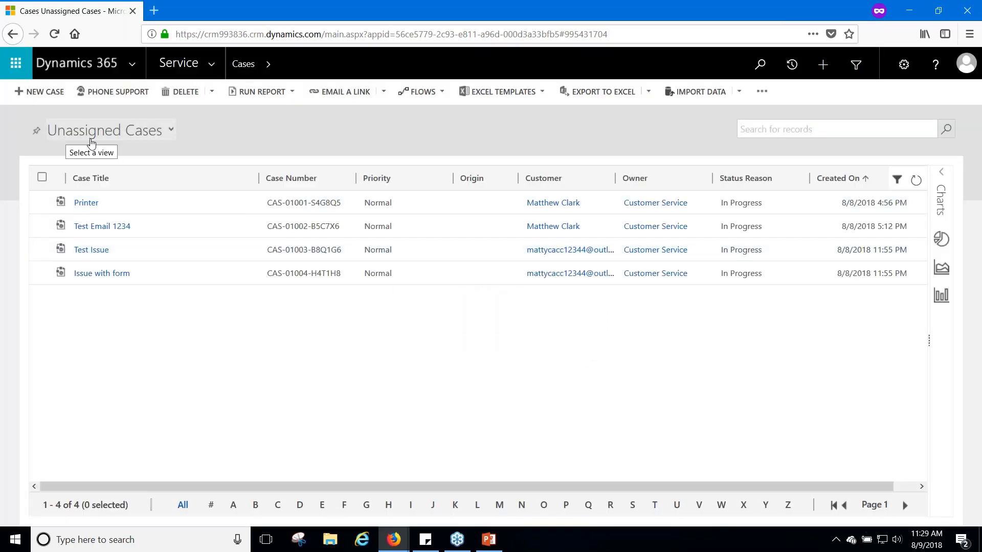
left_click(132, 133)
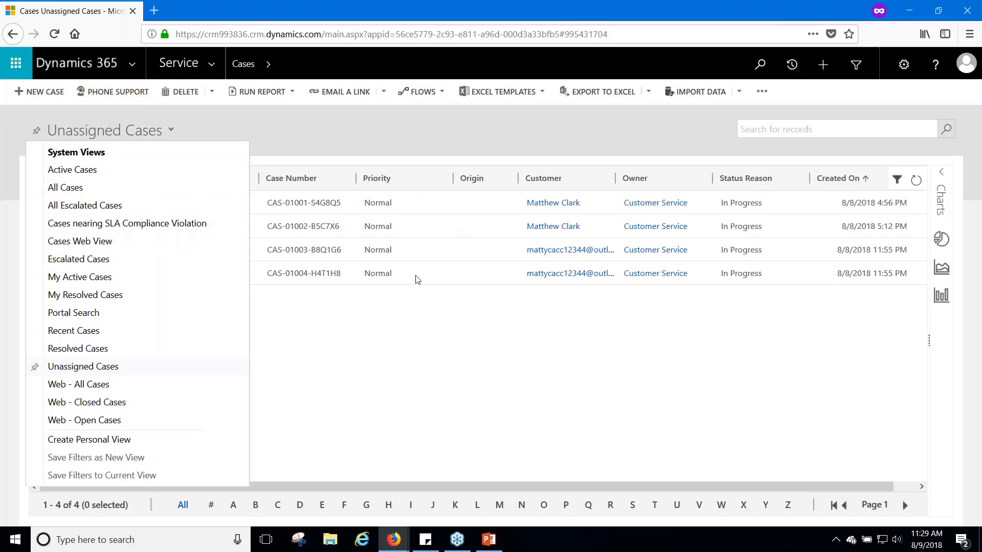
Show My Active Cases sorted by Created On, newest first, and select the Printer not set case
left_click(106, 280)
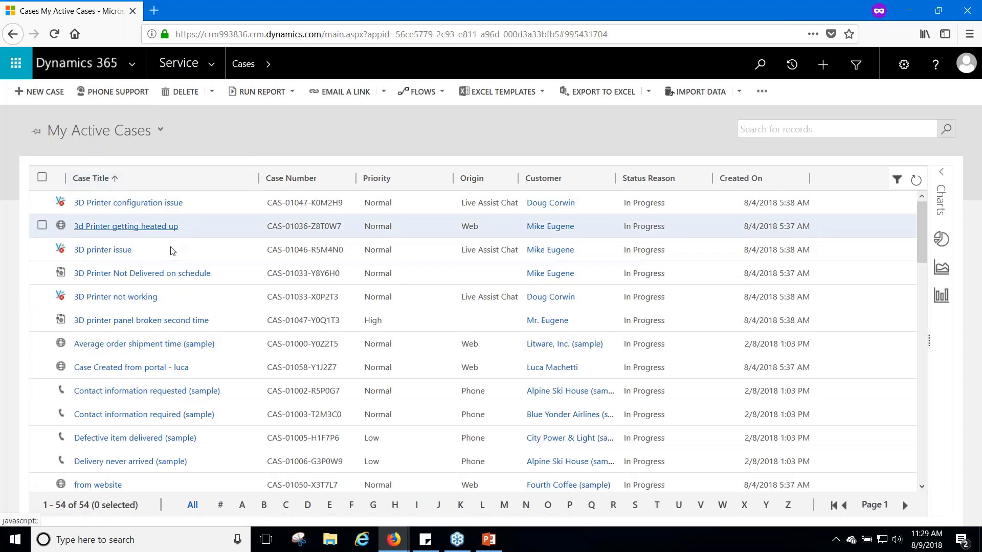
left_click(786, 185)
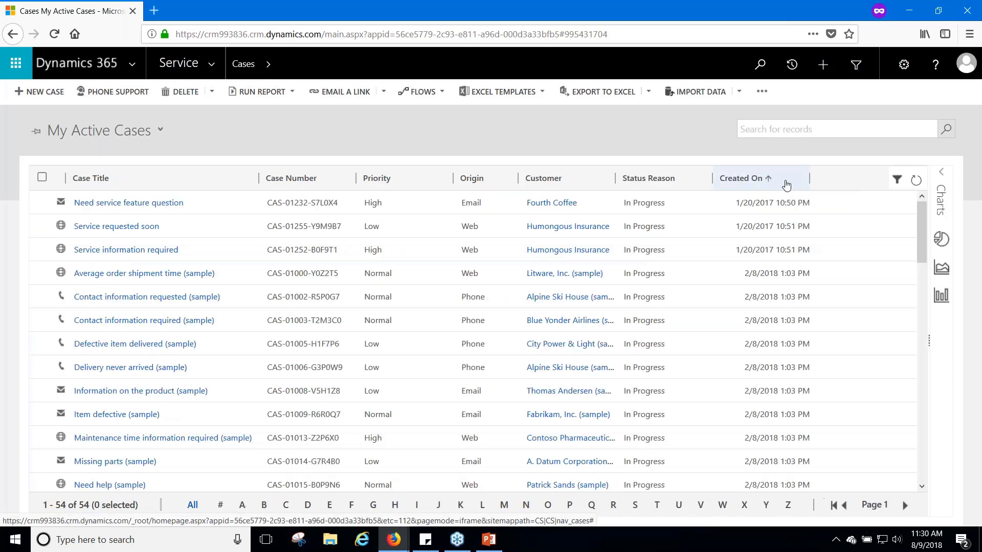
left_click(786, 185)
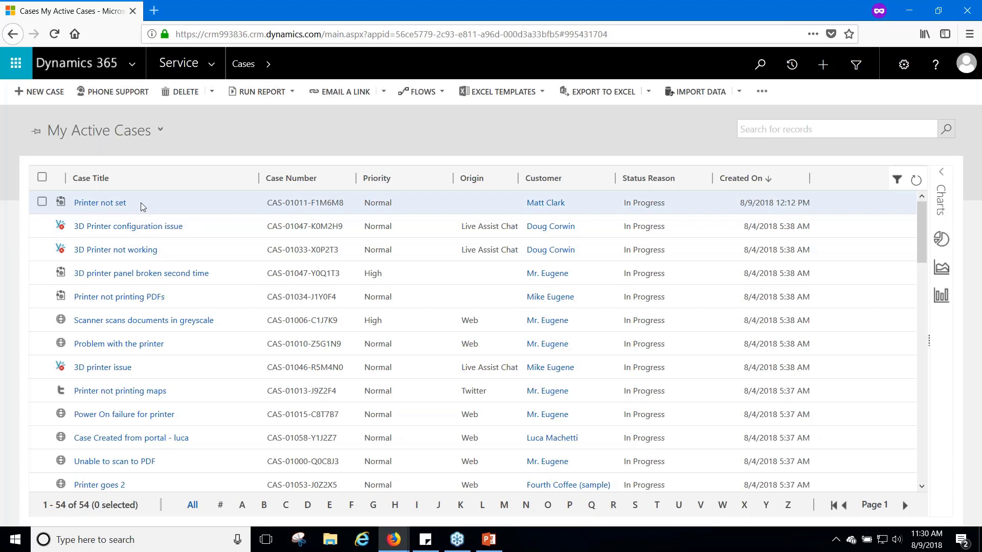
left_click(142, 206)
Open the Printer not set case and view its acknowledgement email CN:00542
double_click(142, 206)
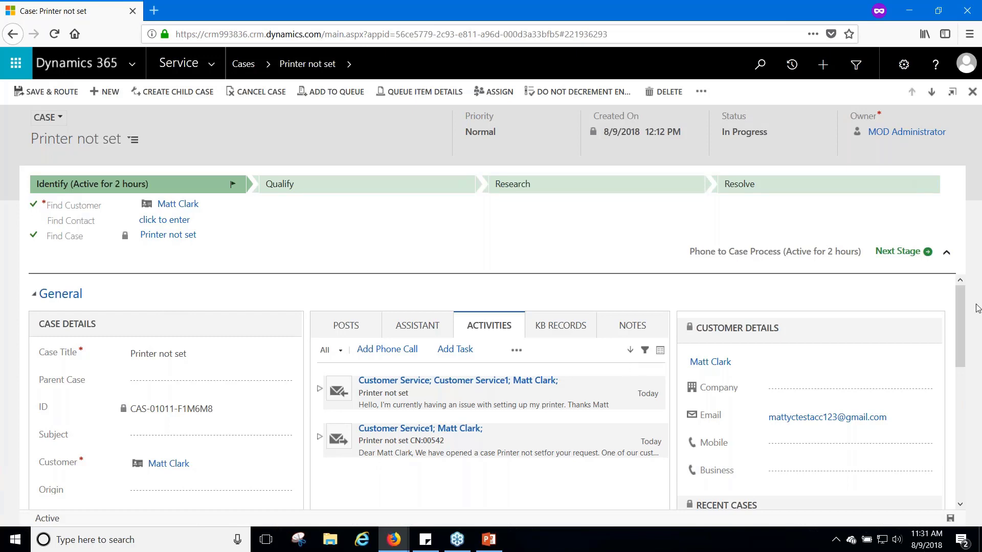
scroll(466, 404, "down", 3)
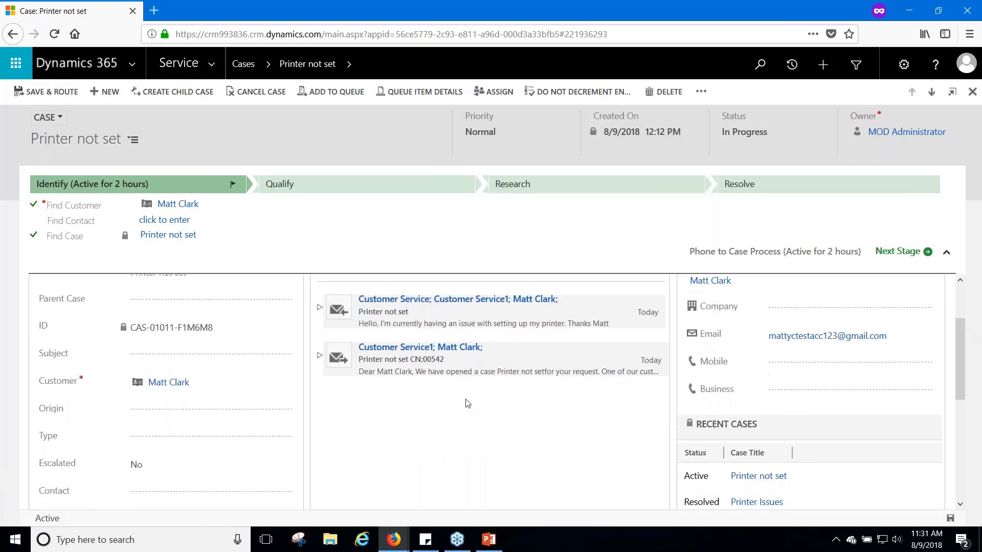
left_click(320, 357)
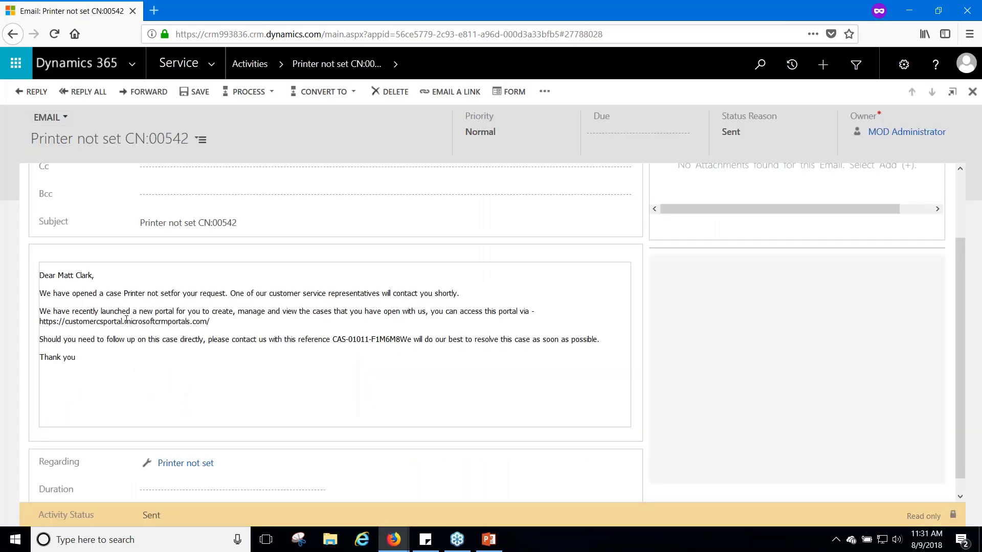
left_click(16, 35)
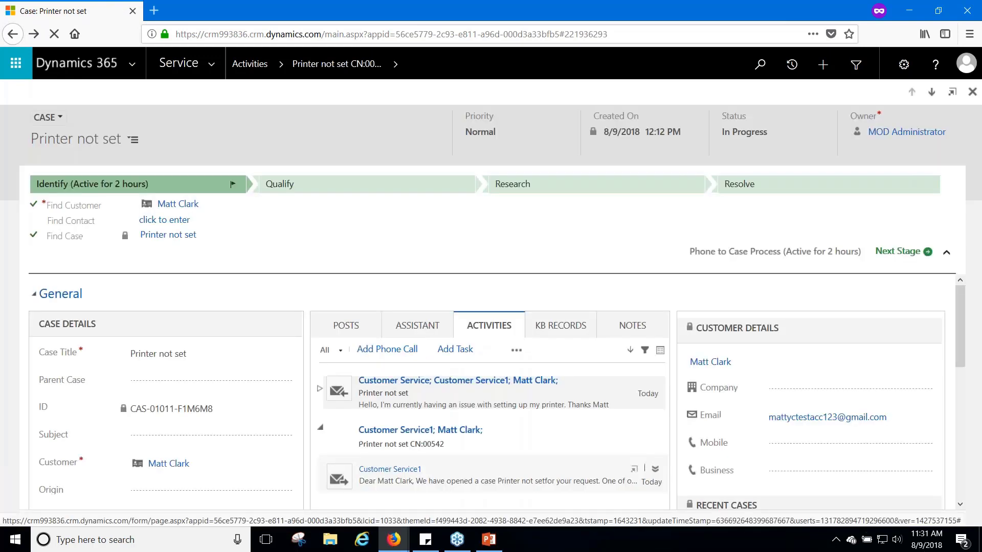
Read the customer's received Printer not set email, then return to the case
left_click(377, 397)
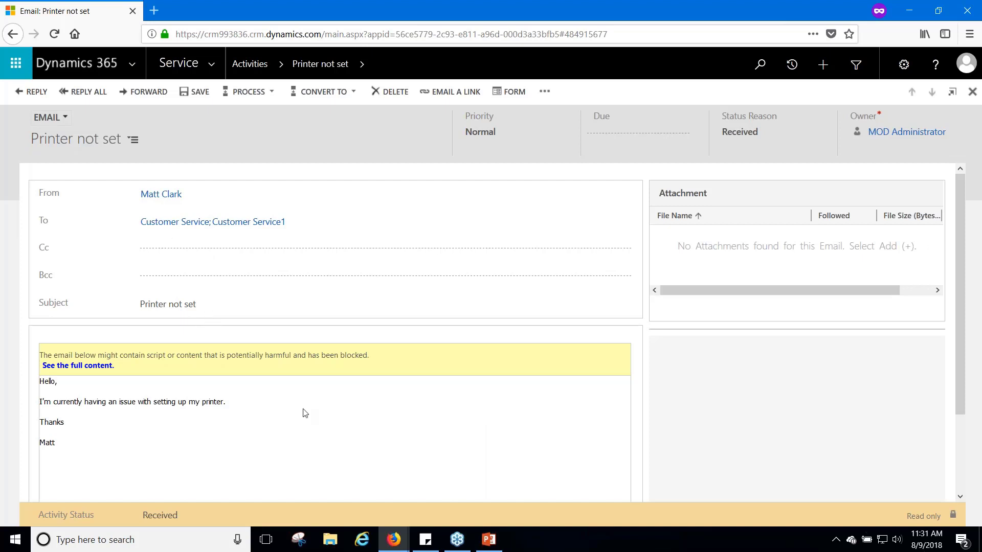
scroll(195, 374, "down", 2)
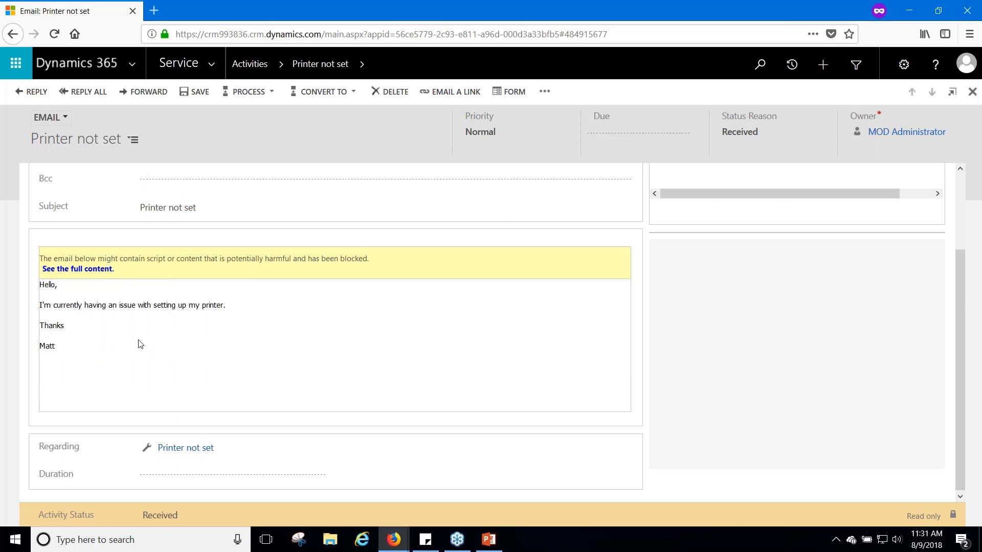
left_click(13, 34)
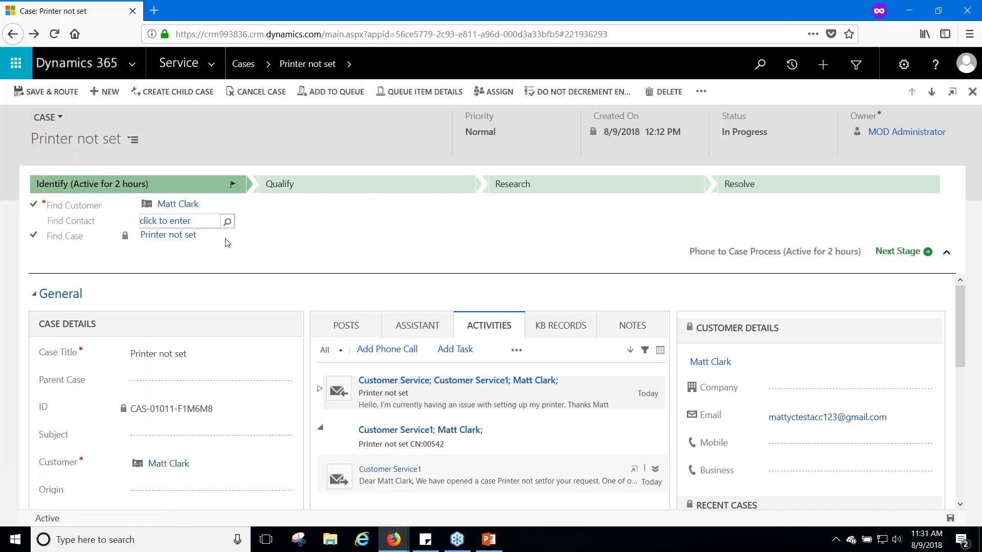
Set the case Subject to Products from the Query subject group
scroll(227, 294, "down", 1)
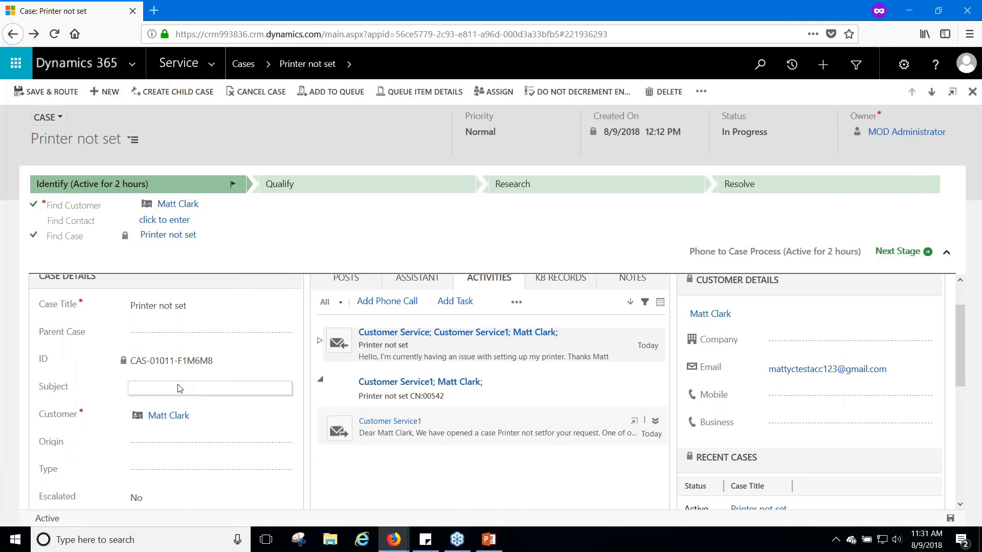
scroll(232, 409, "down", 1)
left_click(161, 374)
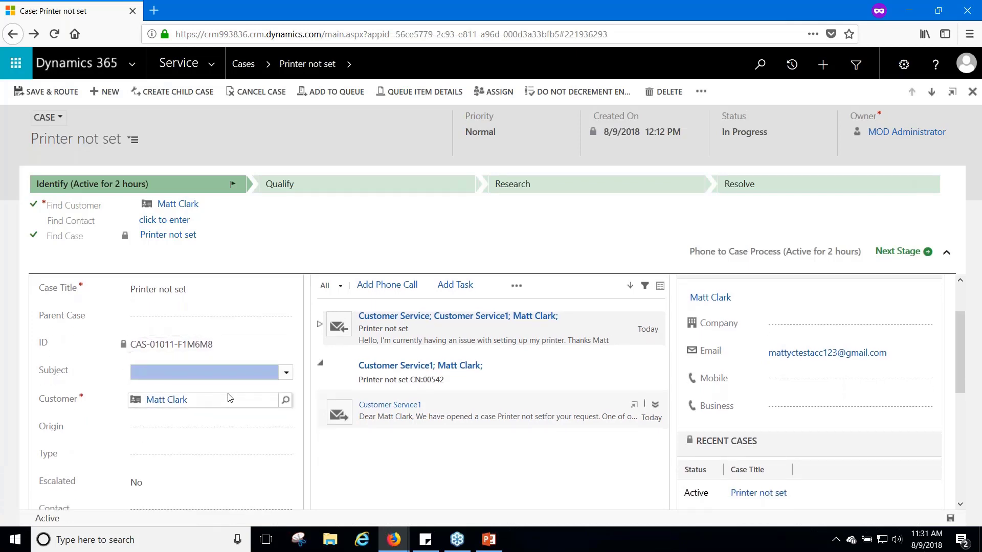
left_click(286, 373)
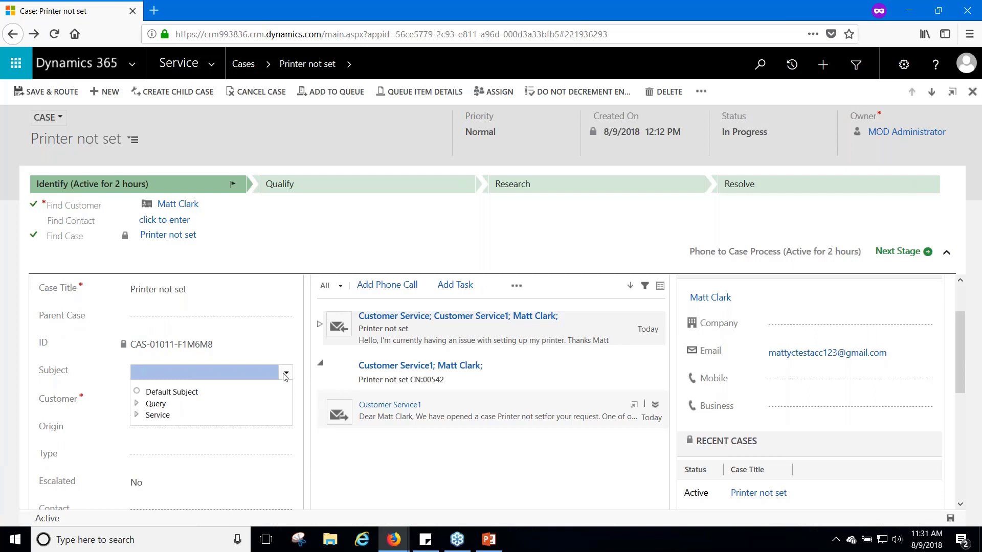
left_click(136, 404)
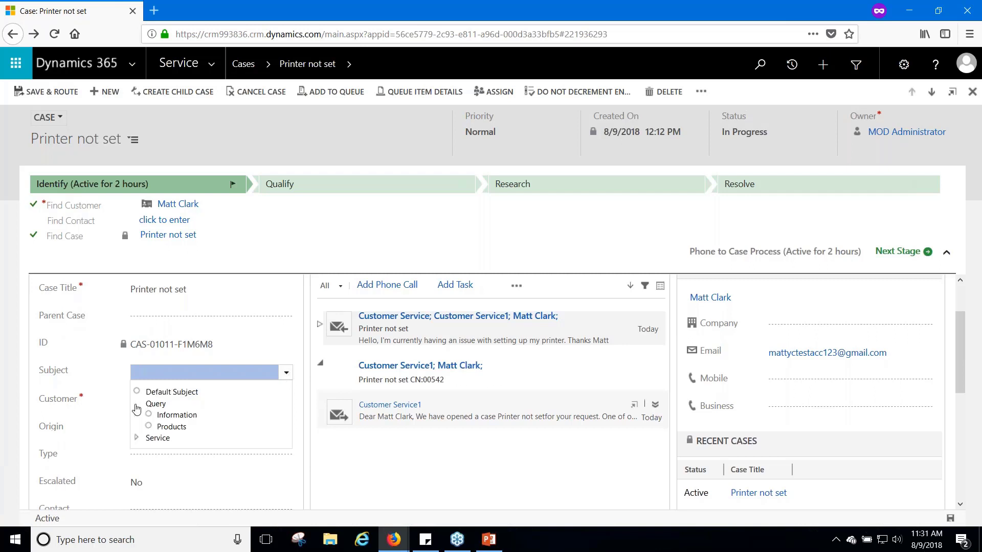
left_click(172, 426)
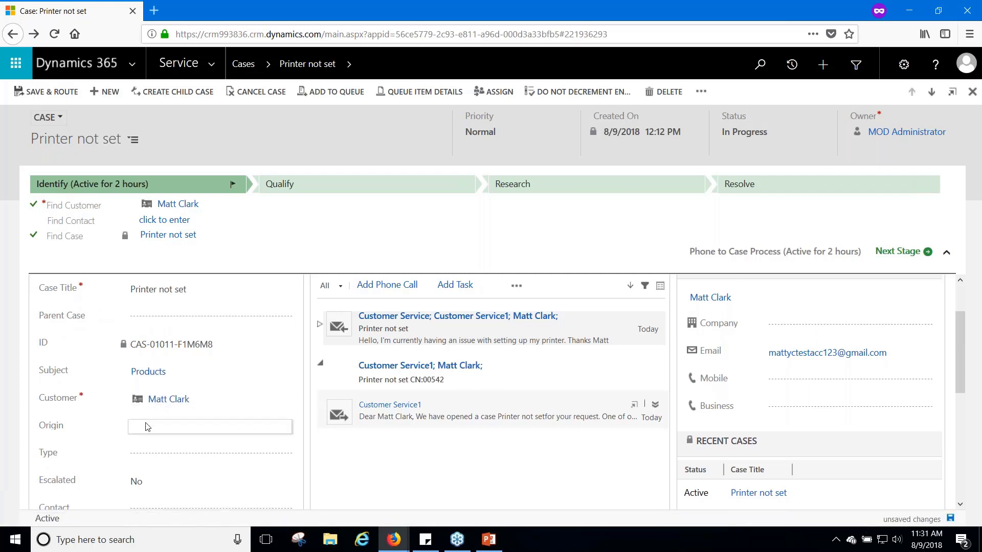
Set the case Origin to Email and the Type to Question
left_click(150, 425)
left_click(153, 456)
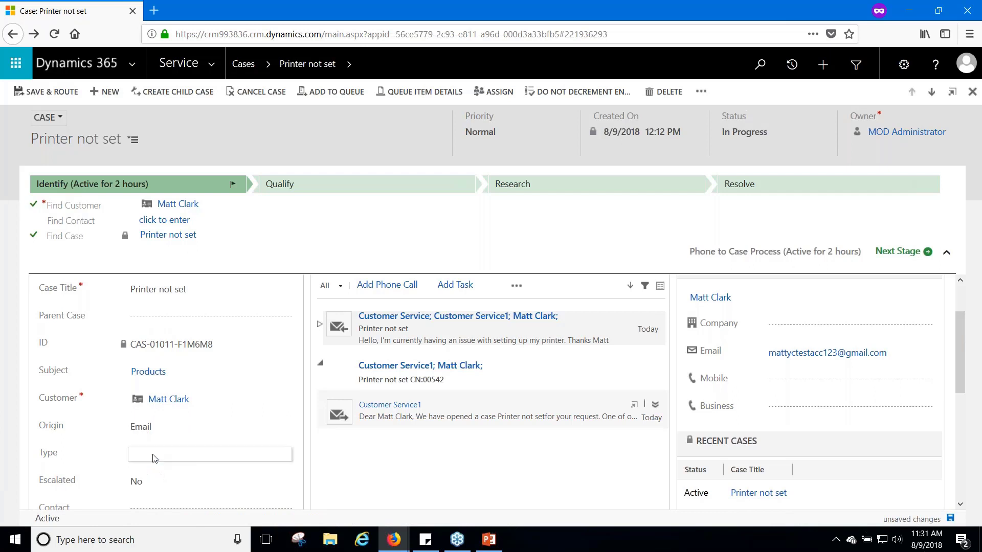
scroll(156, 453, "down", 1)
scroll(164, 440, "down", 2)
left_click(169, 406)
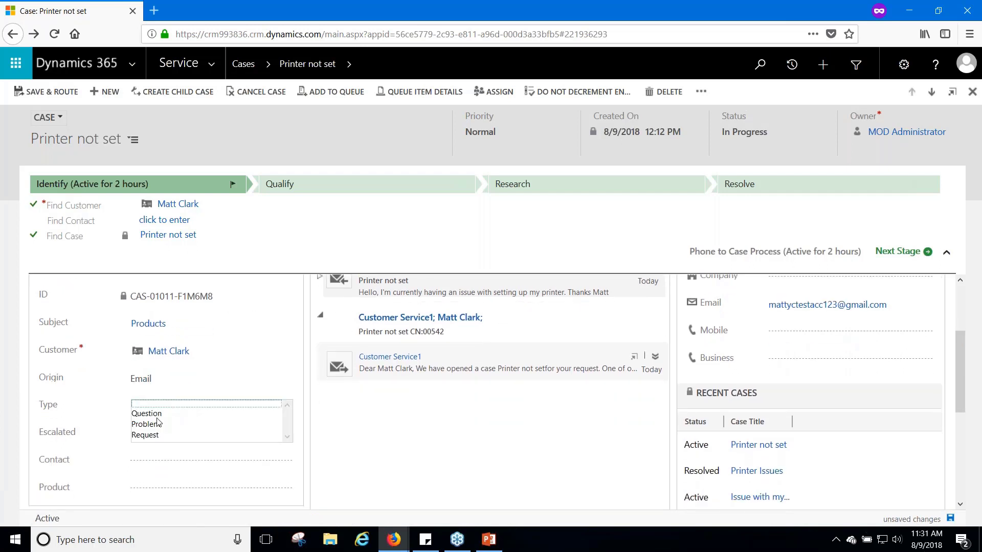
left_click(148, 419)
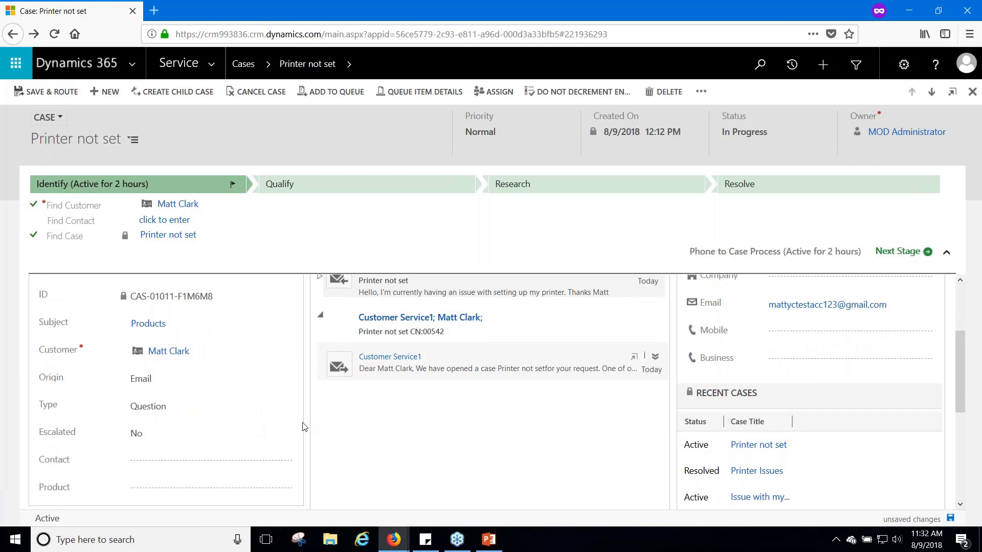
scroll(322, 437, "down", 3)
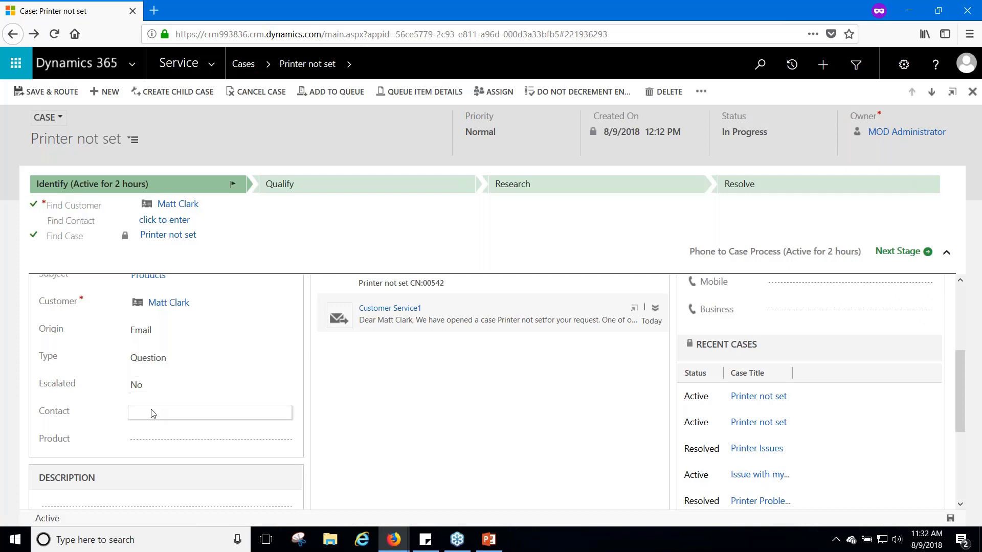
Look up and assign product Proseware All-In-One Photo Printer M200, then save the case
left_click(136, 445)
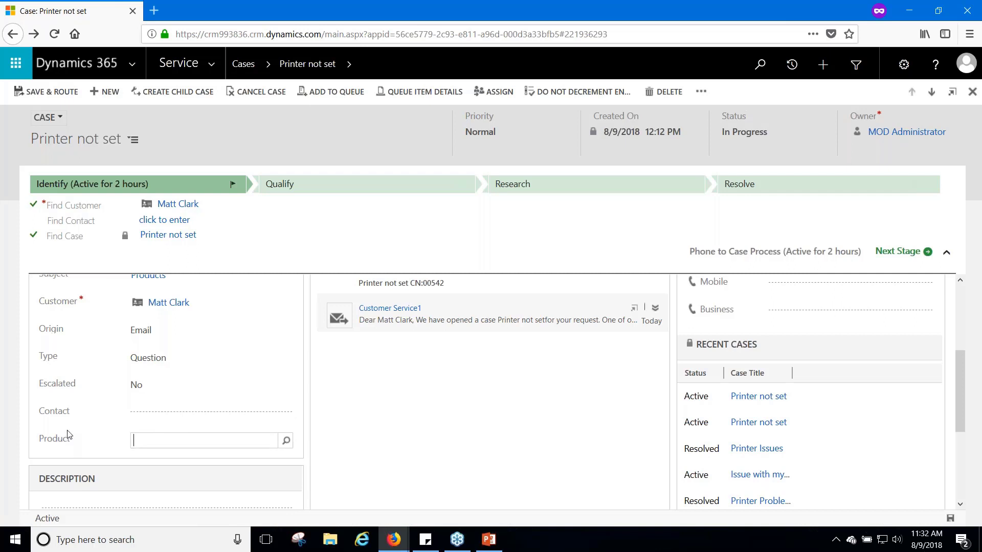
type("*")
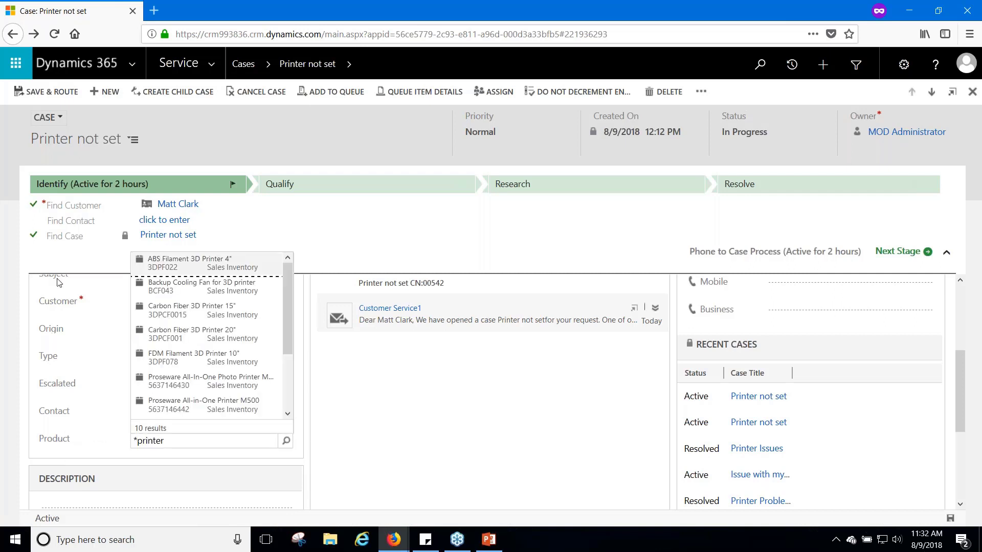
left_click(214, 381)
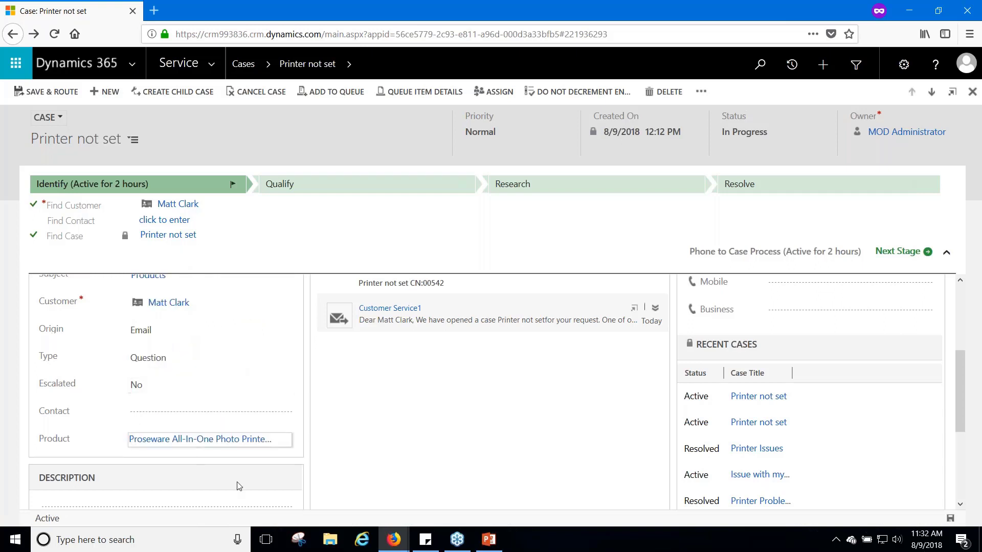
left_click(951, 517)
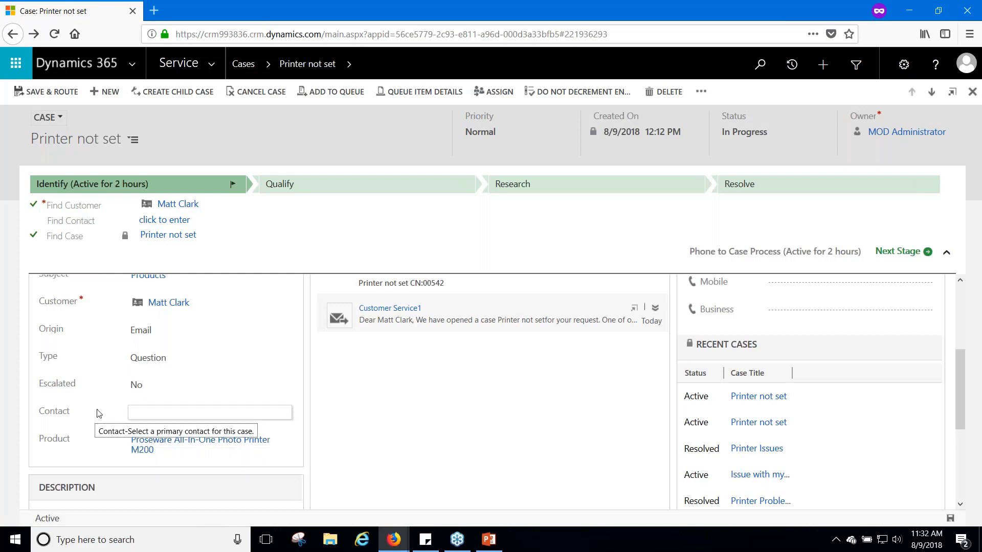
scroll(432, 440, "up", 2)
scroll(430, 459, "down", 1)
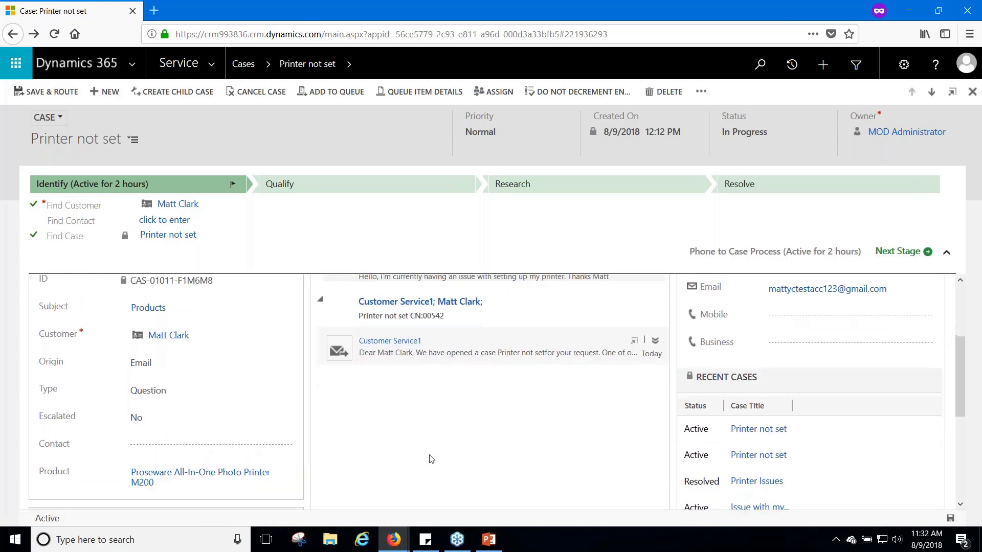
scroll(430, 459, "down", 2)
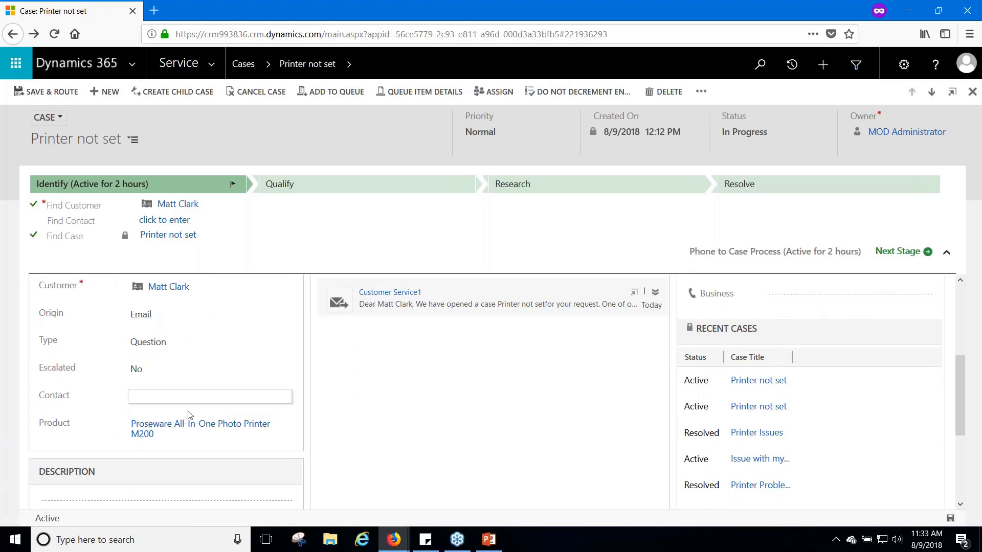
scroll(237, 436, "down", 2)
scroll(237, 433, "down", 3)
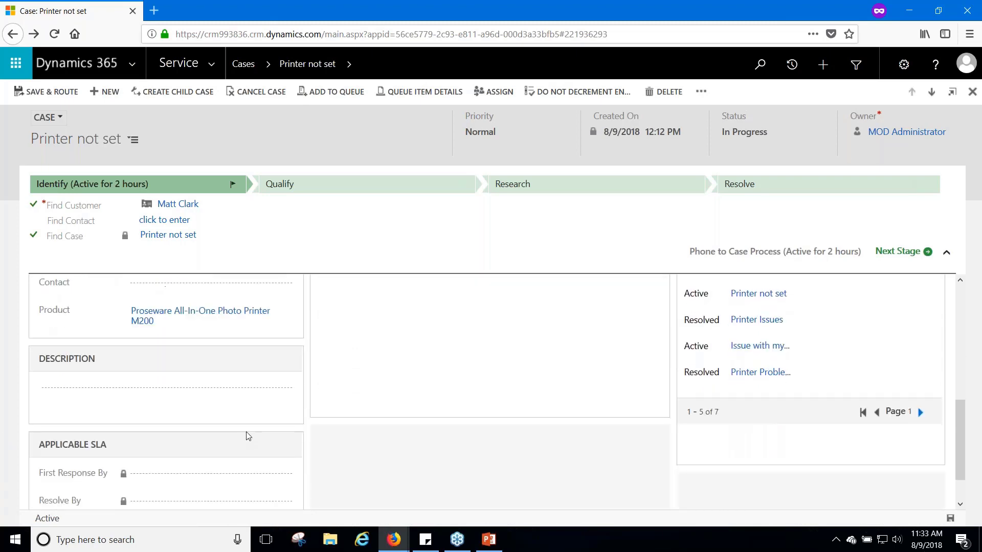
scroll(251, 427, "up", 10)
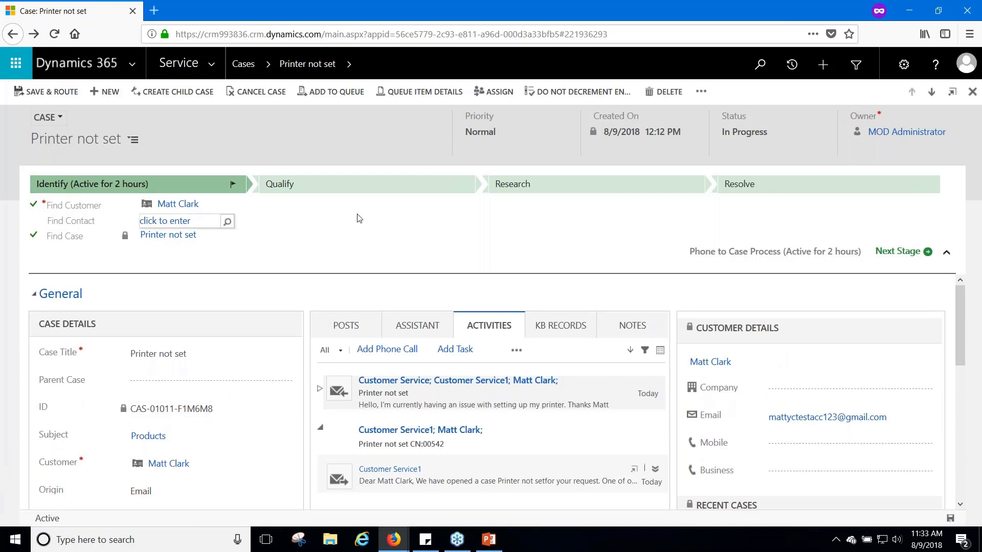
Advance the case to Qualify and save a Follow Up By date of 8/13/2018
left_click(913, 258)
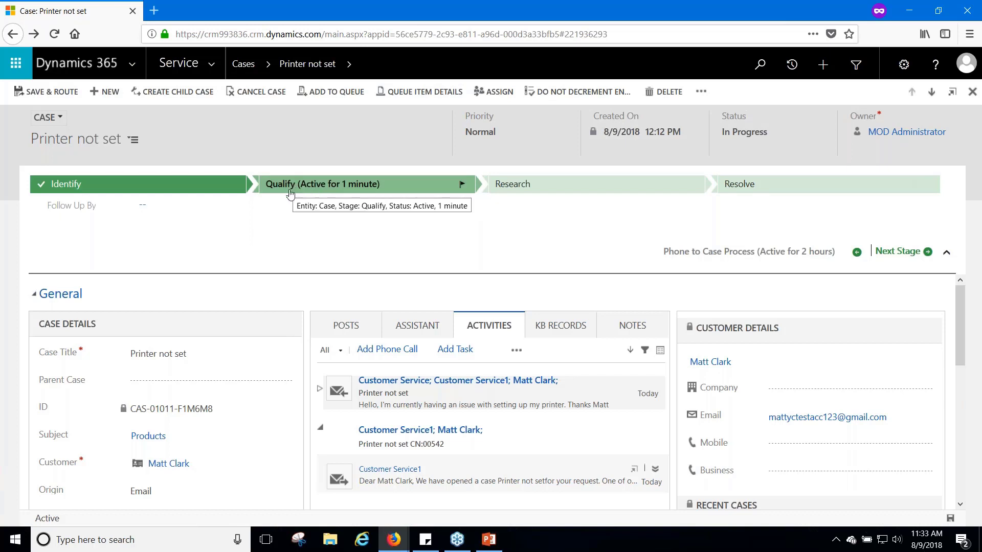
left_click(149, 205)
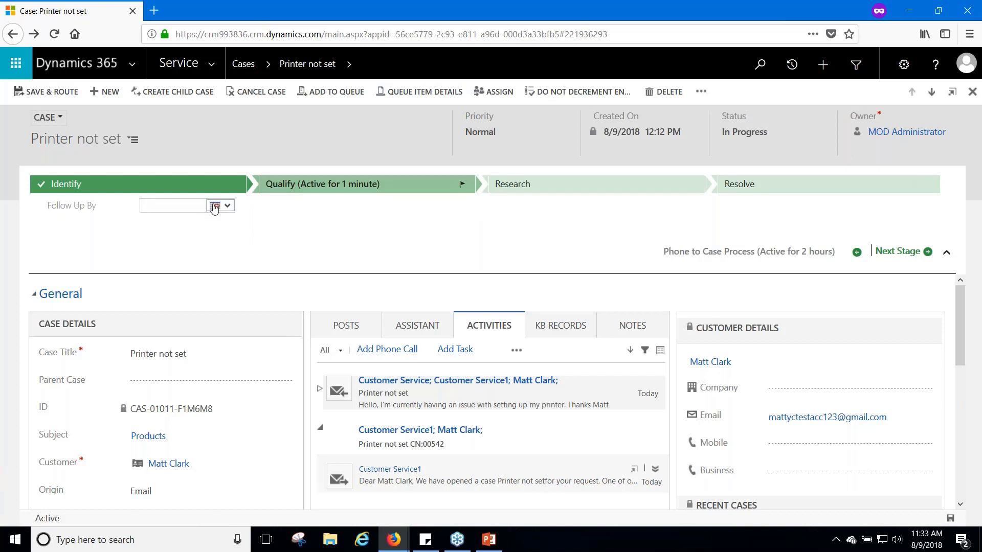
left_click(215, 205)
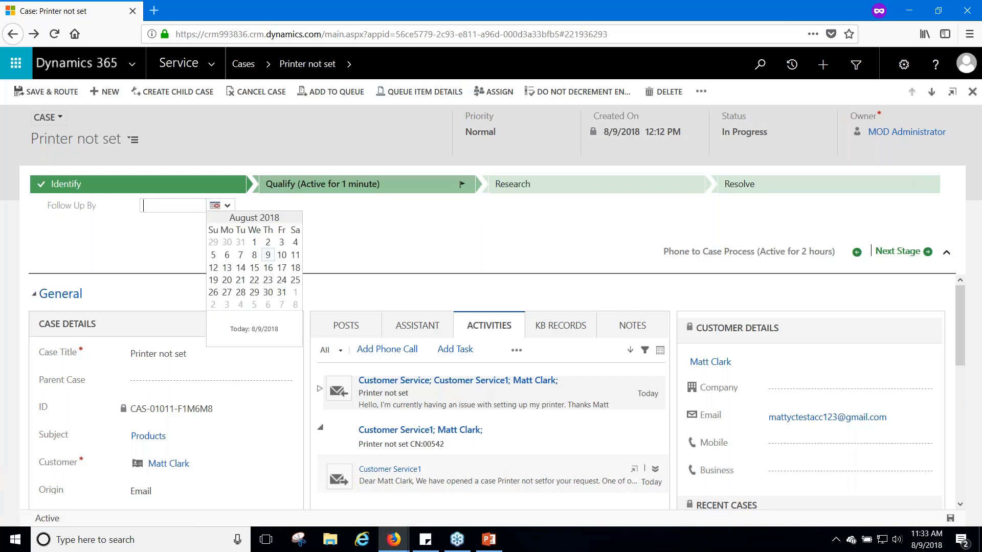
left_click(226, 268)
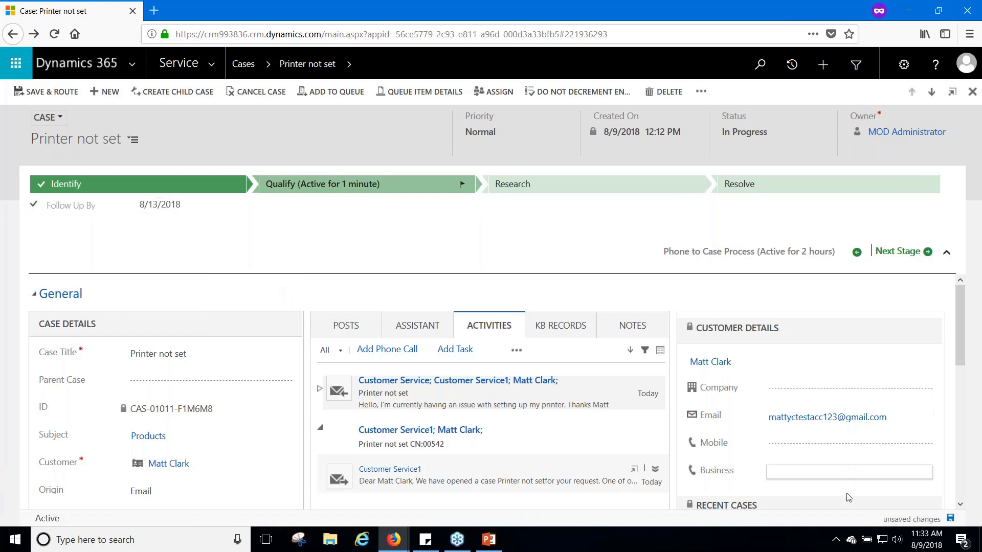
left_click(950, 519)
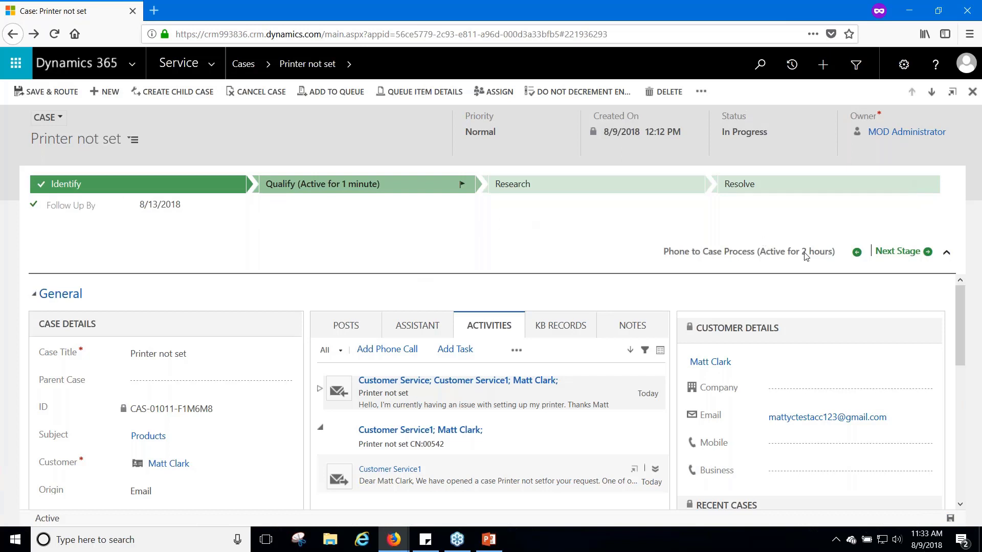
Advance the case to the Research stage
left_click(892, 251)
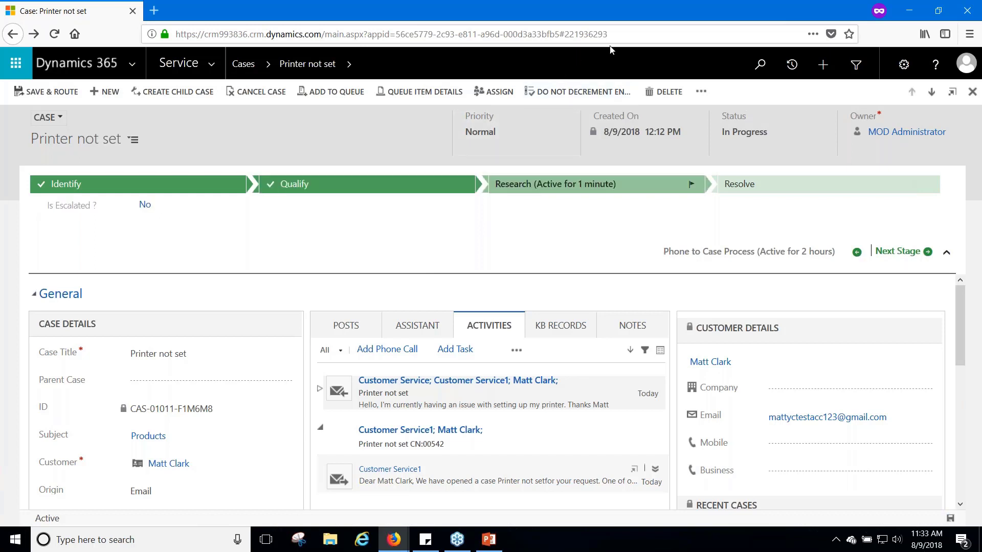
scroll(379, 381, "down", 3)
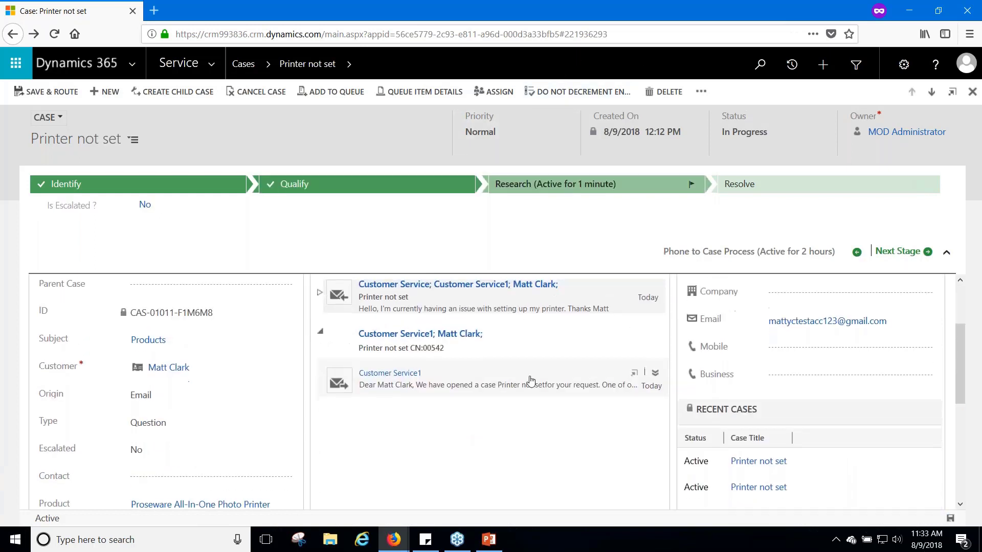
scroll(379, 381, "up", 2)
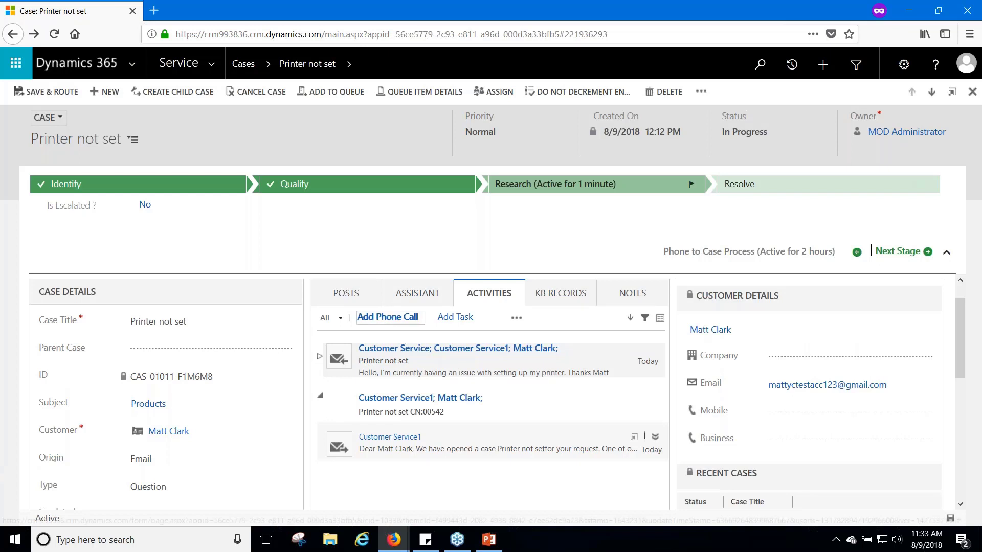
left_click(388, 317)
Log a completed outgoing phone call noting the customer needs help setting a default printer
scroll(465, 419, "down", 2)
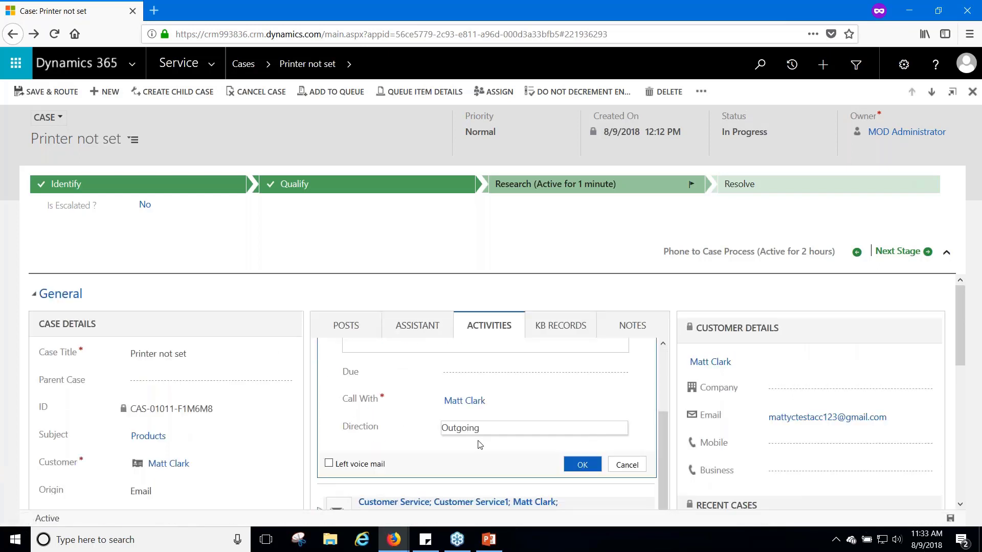
scroll(452, 443, "up", 1)
scroll(453, 403, "up", 1)
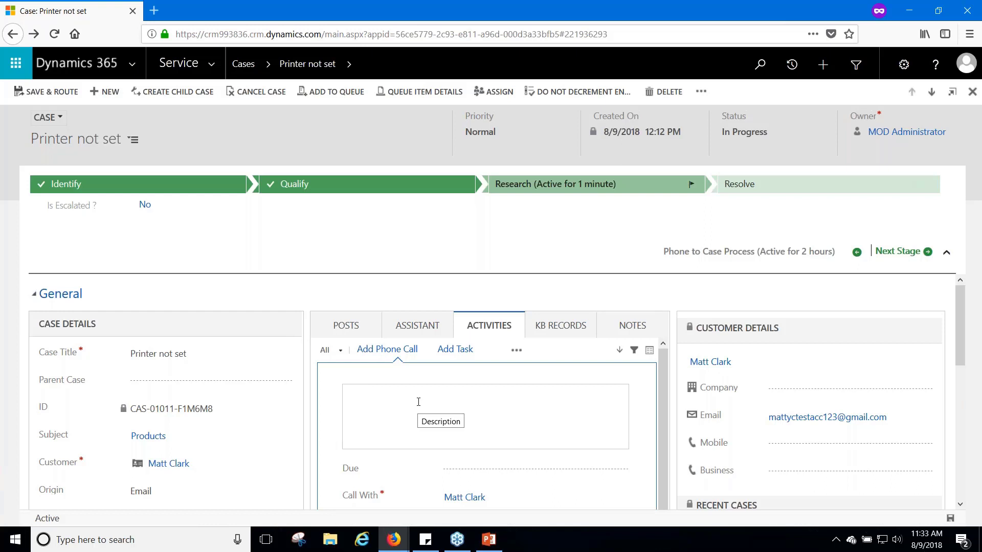
type("Spoke wi")
type("th customer, they need assistance setti")
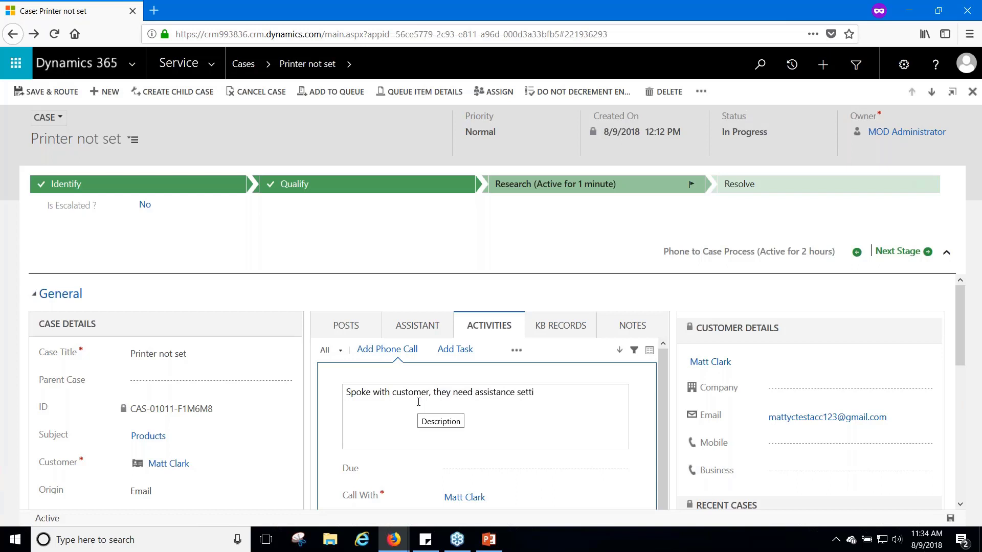
type("s a default")
scroll(409, 409, "down", 2)
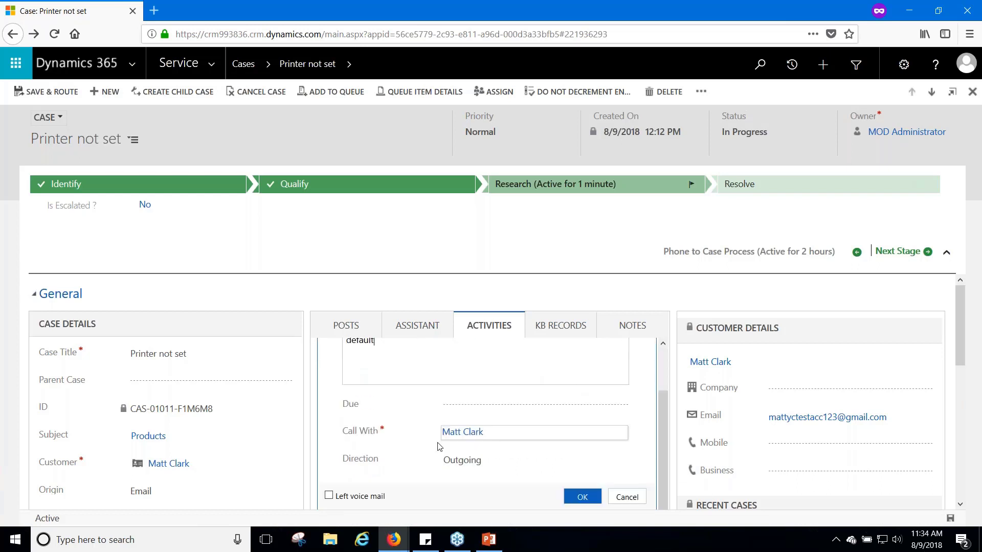
scroll(558, 488, "down", 1)
left_click(580, 480)
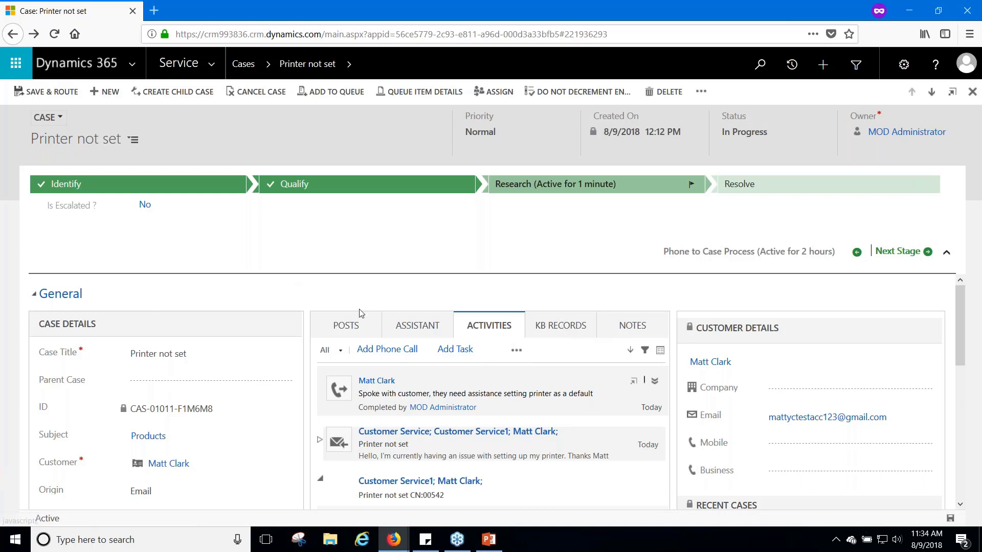
Open KB article 'Setting a default printer in Windows 10', link it and email its content
left_click(550, 333)
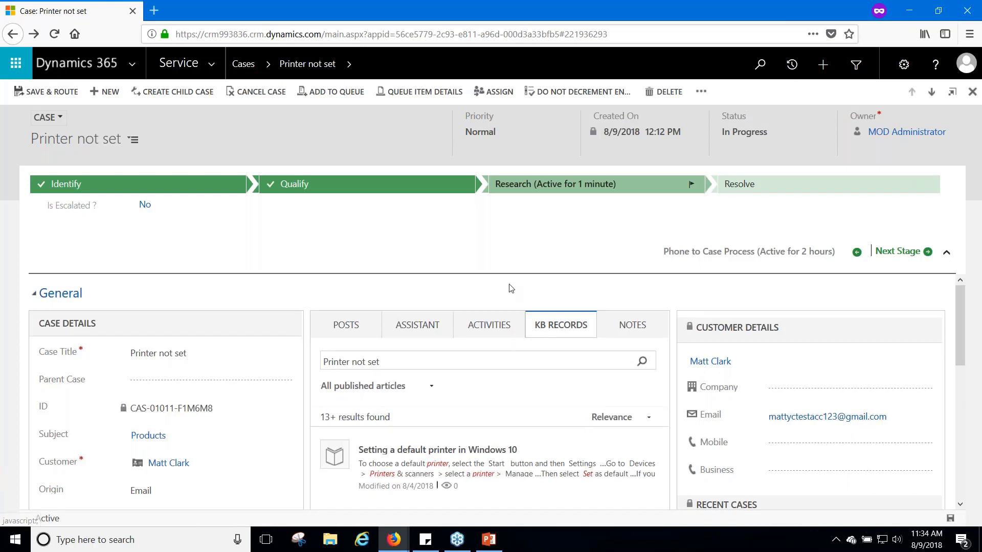
scroll(514, 281, "down", 2)
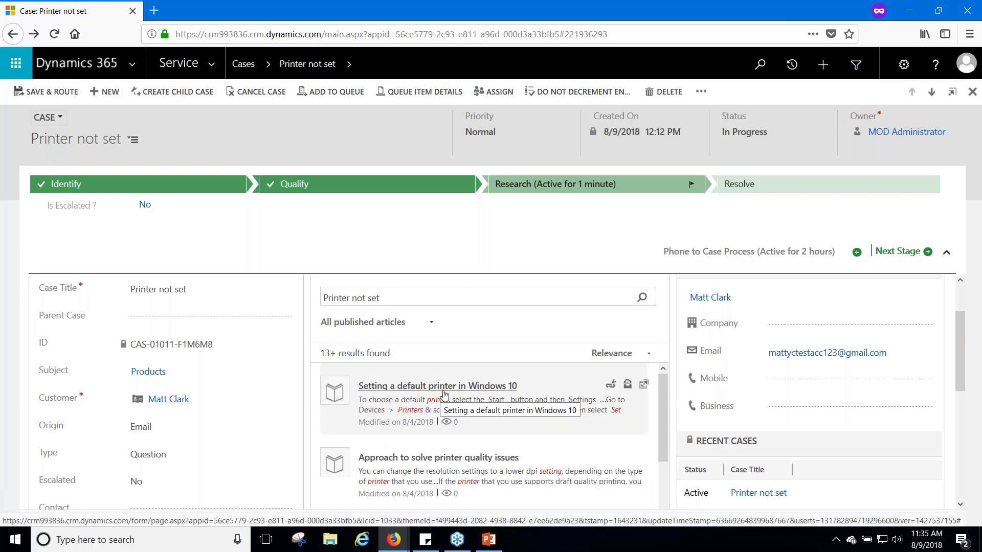
left_click(335, 392)
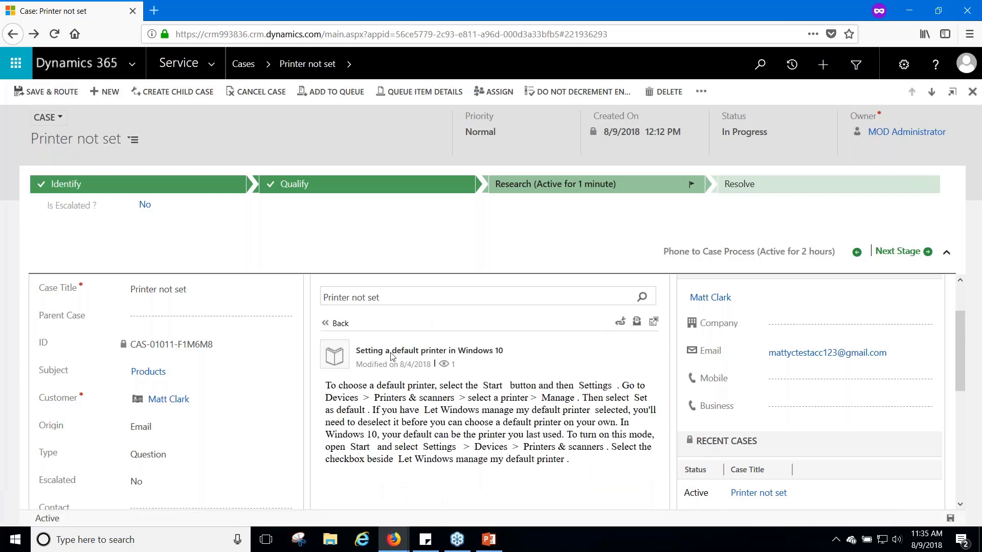
scroll(494, 426, "down", 2)
scroll(493, 426, "up", 1)
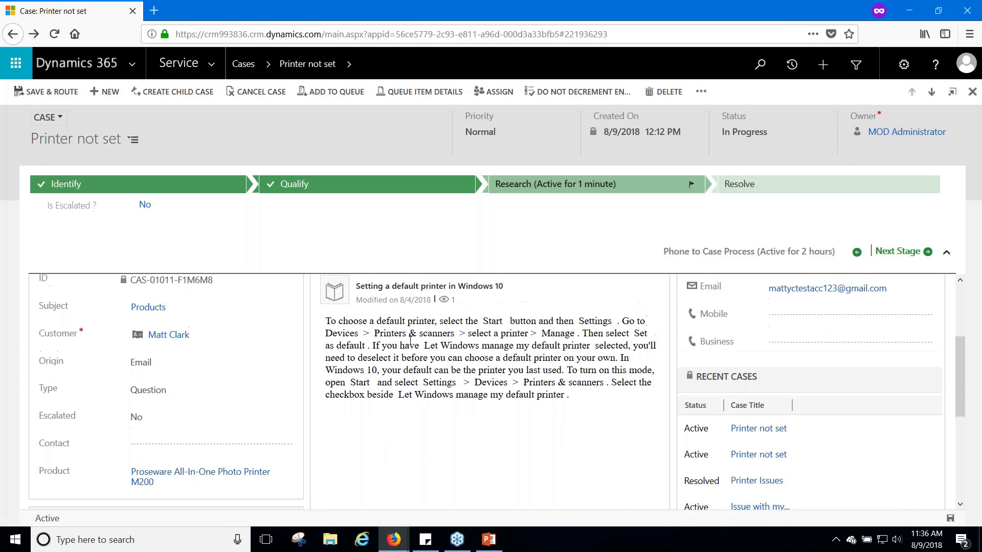
scroll(523, 391, "up", 1)
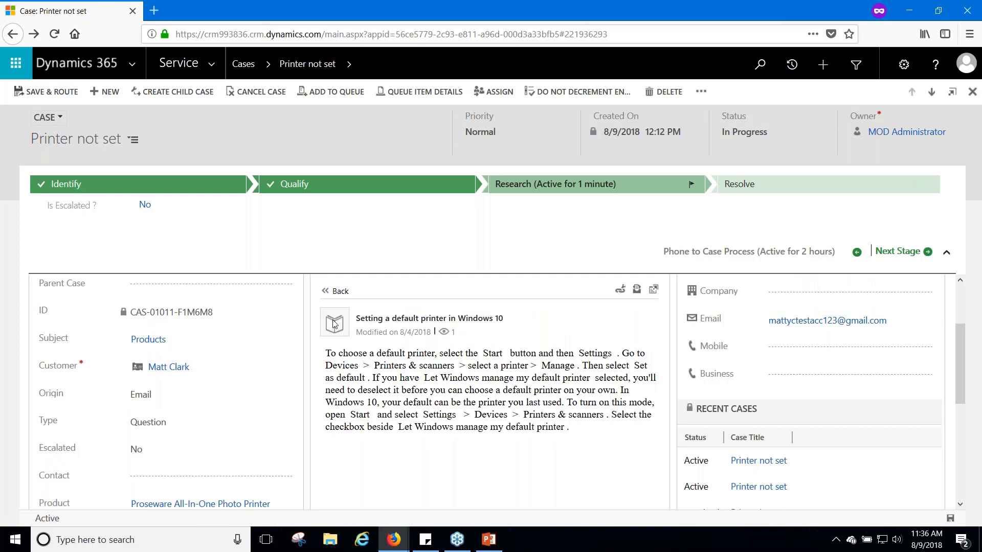
left_click(638, 291)
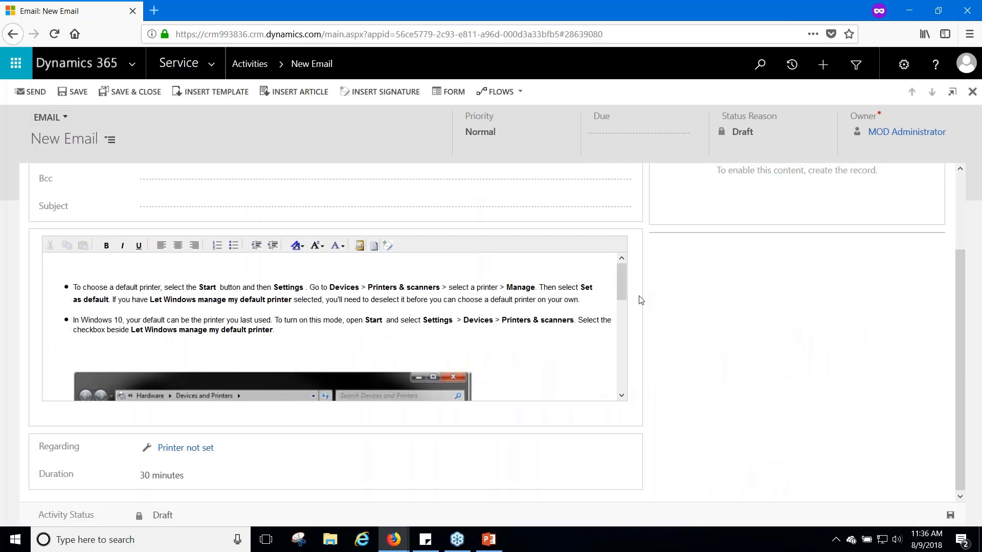
Give the article email the subject 'How to Setup your printer as default' and send it
scroll(703, 384, "up", 3)
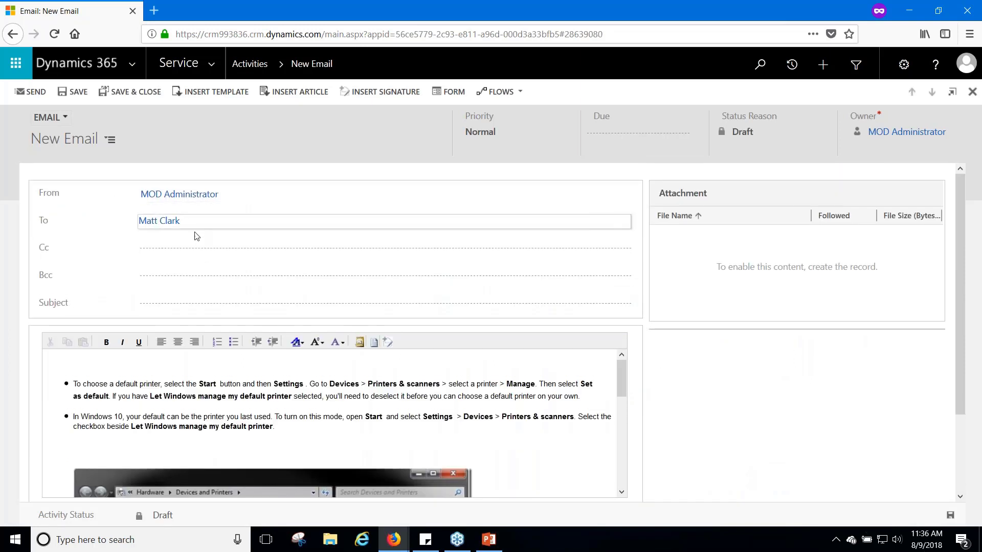
left_click(209, 303)
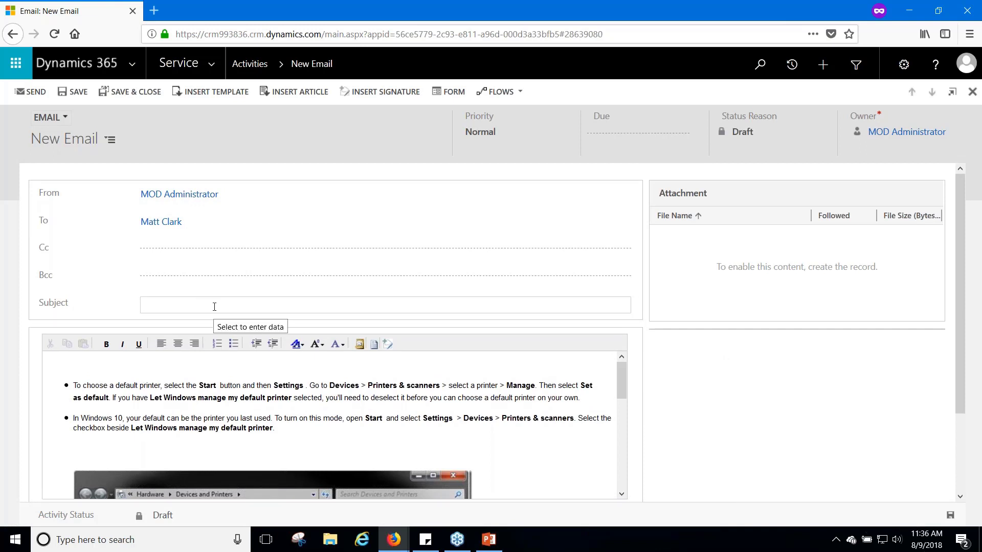
type("How to Setup your printer as default")
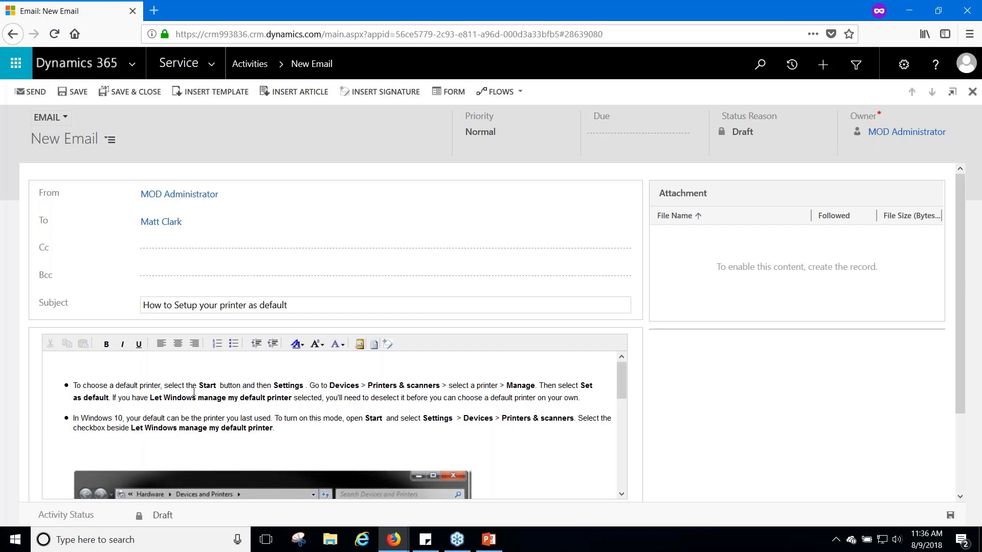
scroll(491, 424, "down", 4)
scroll(490, 424, "down", 5)
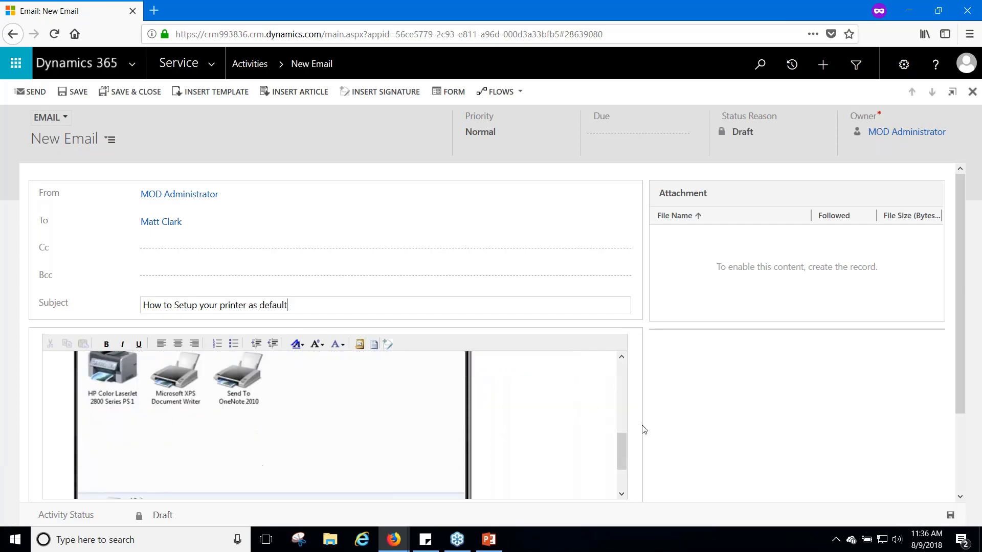
scroll(452, 421, "up", 10)
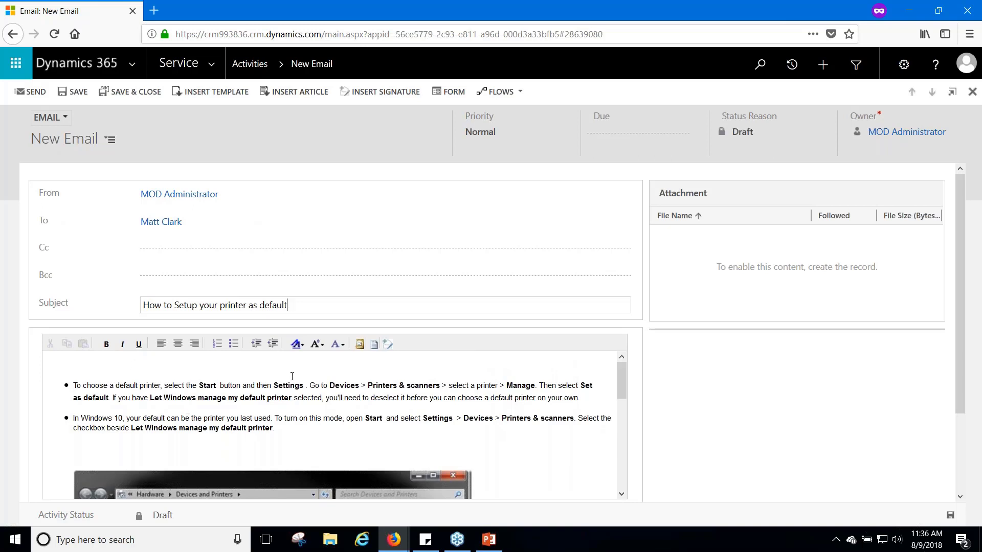
left_click(298, 426)
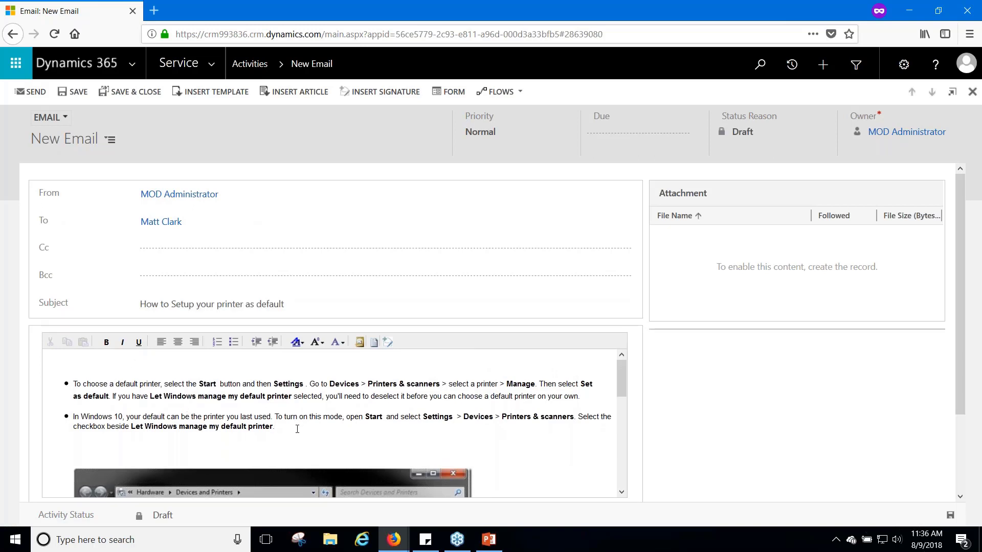
left_click(32, 92)
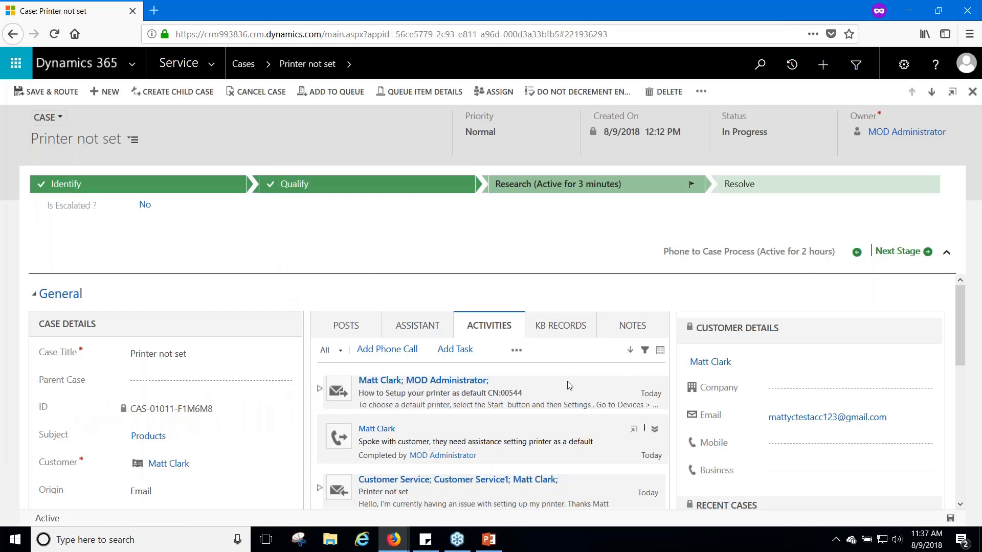
Advance the Printer not set case from Research to the Resolve stage
scroll(614, 399, "down", 3)
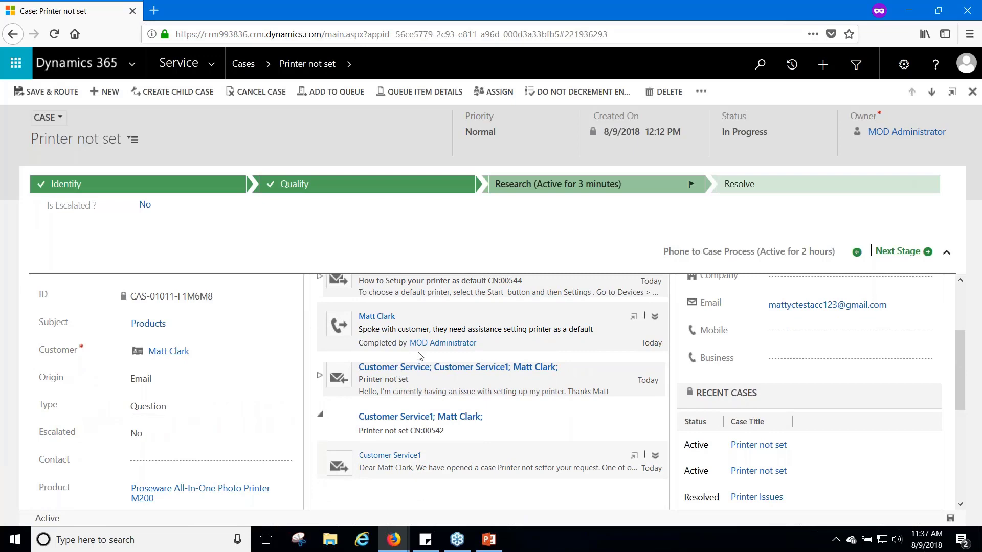
scroll(418, 356, "up", 2)
scroll(423, 362, "up", 1)
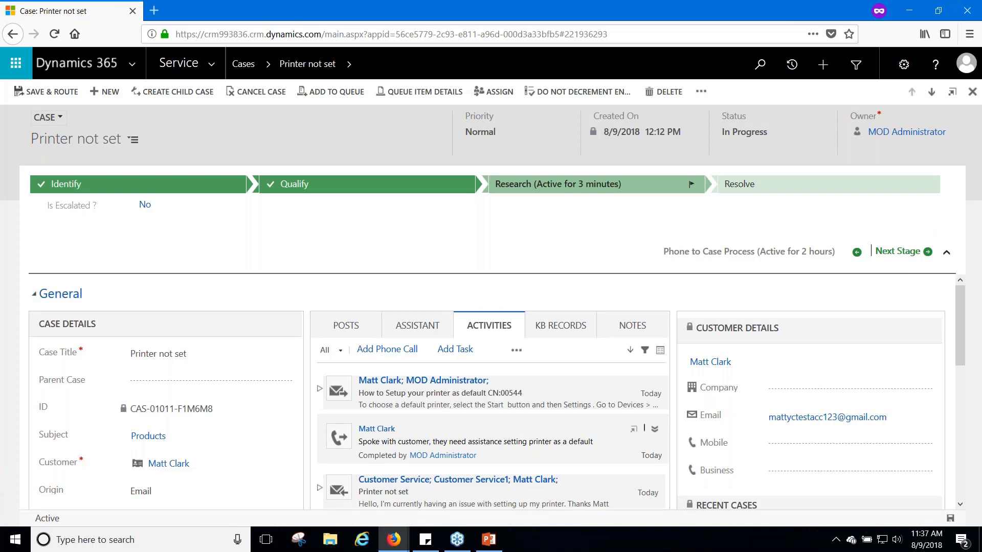
left_click(920, 254)
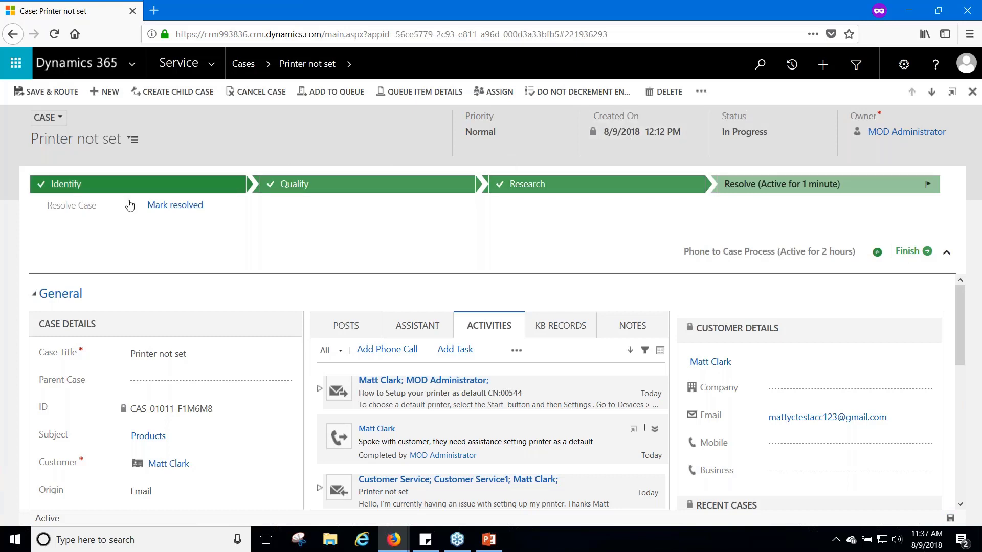
Resolve the case as Information Provided, resolution 'Sent info on setup', billable time 1 hour
left_click(176, 209)
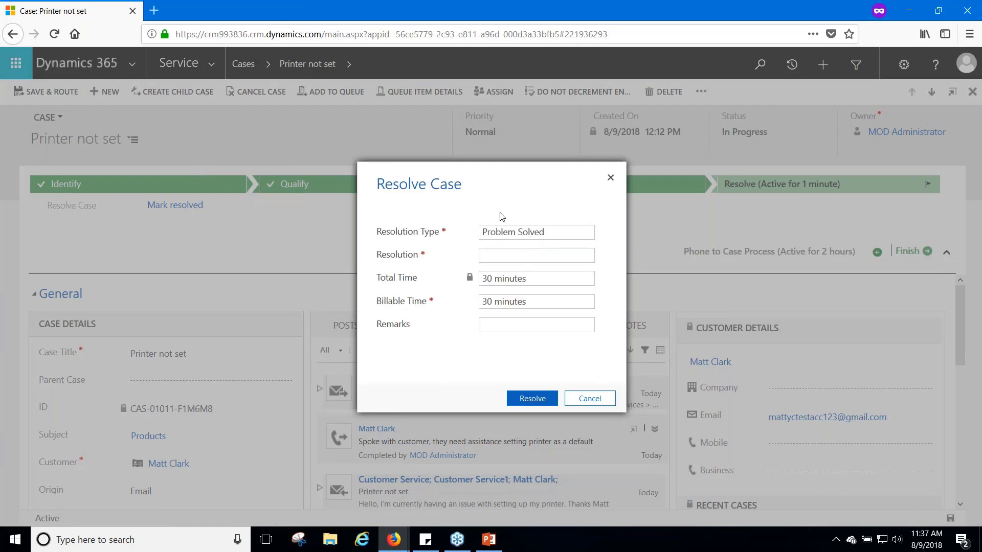
left_click(527, 233)
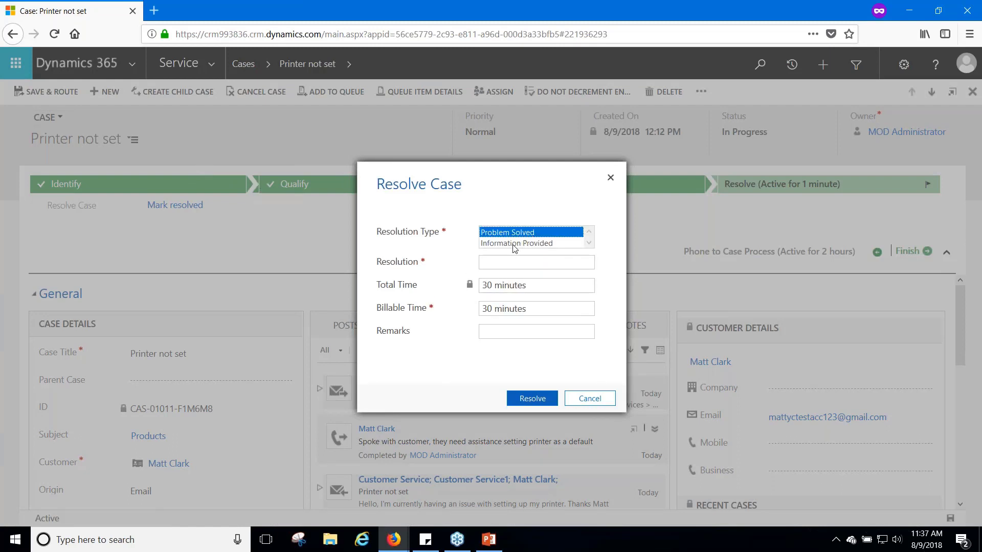
left_click(514, 245)
left_click(517, 262)
type("S")
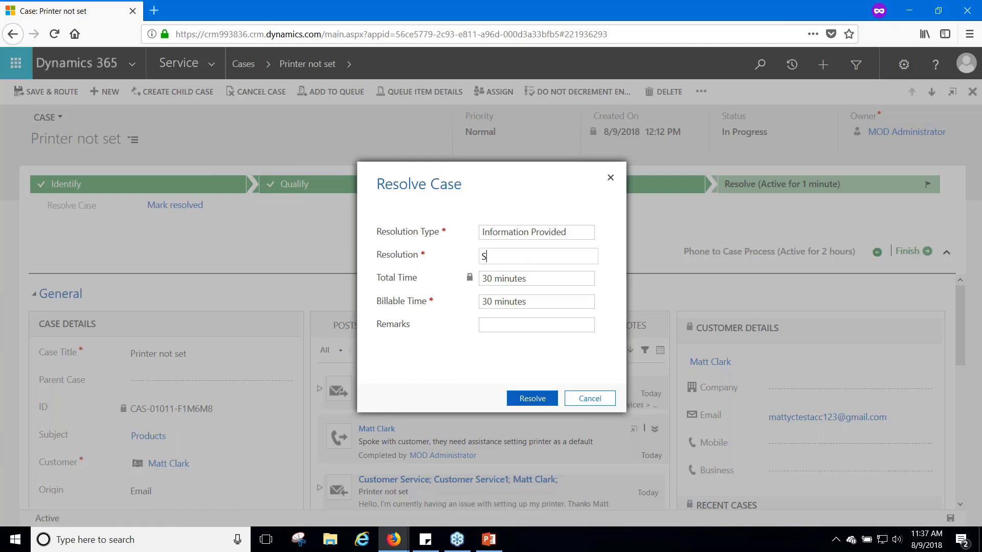
type("tent info on setup")
left_click(500, 304)
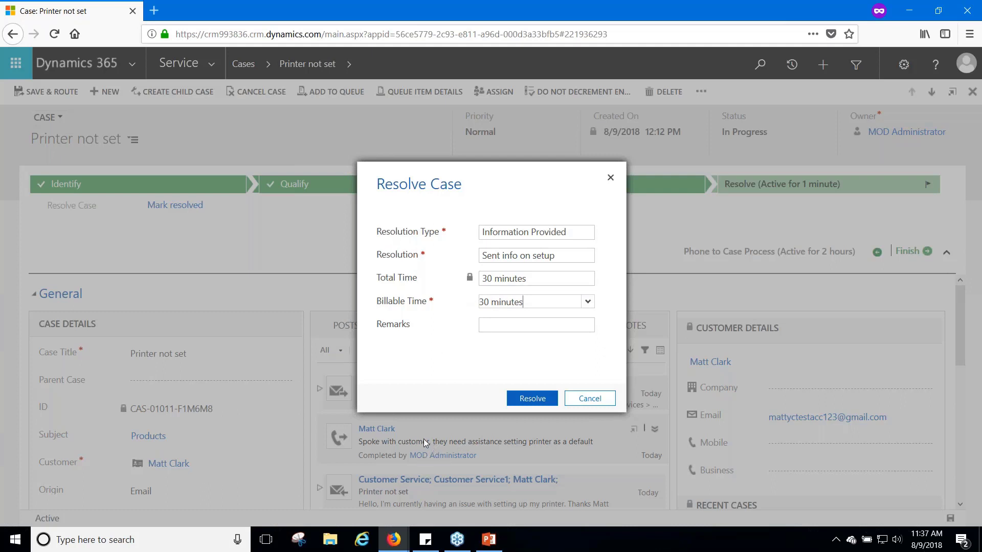
left_click(586, 304)
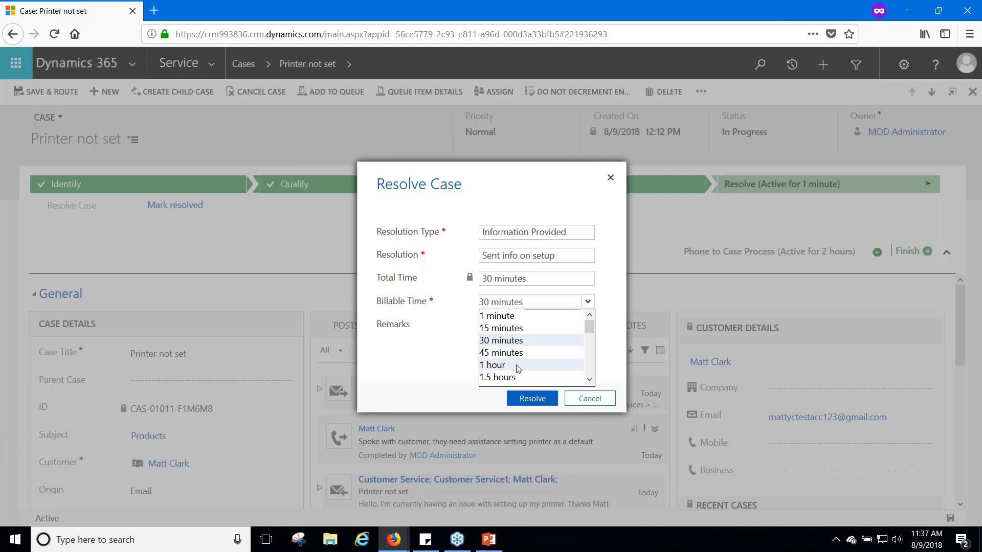
left_click(518, 366)
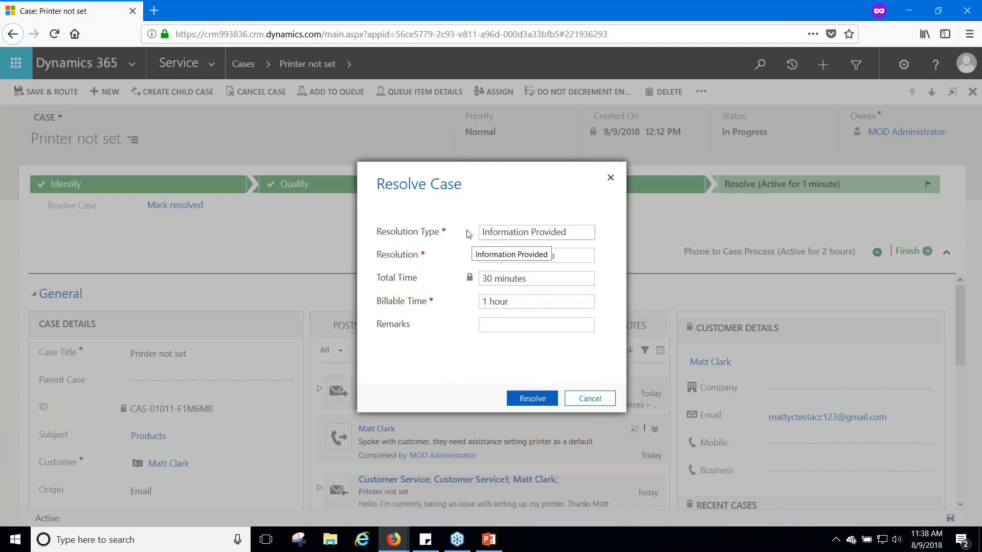
left_click(533, 401)
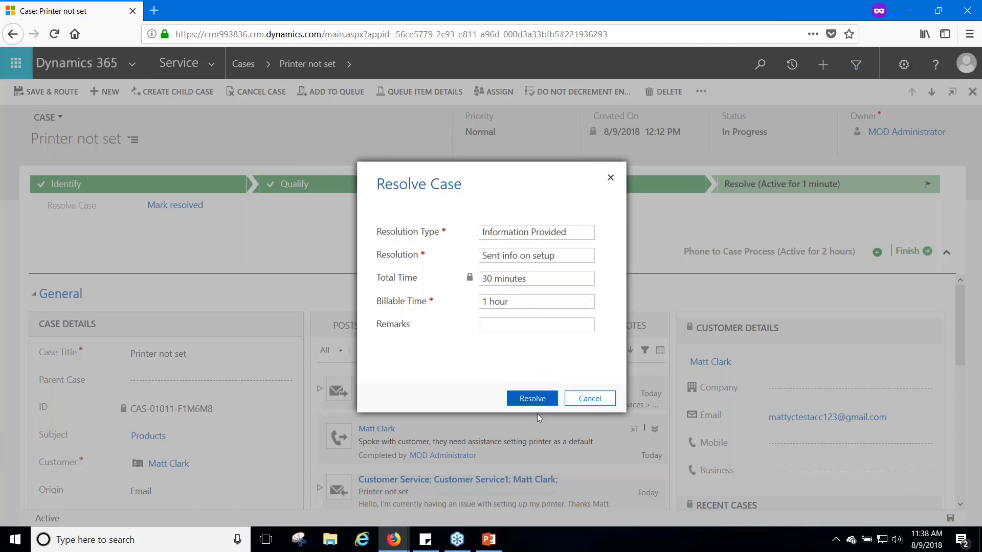
left_click(535, 402)
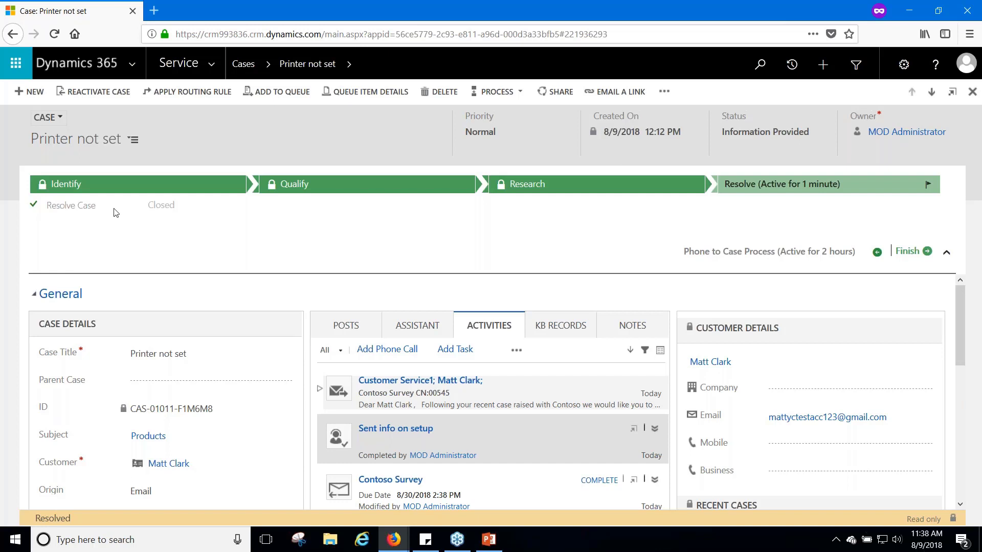
Return to My Active Cases and sort it by Created On, newest first
left_click(239, 69)
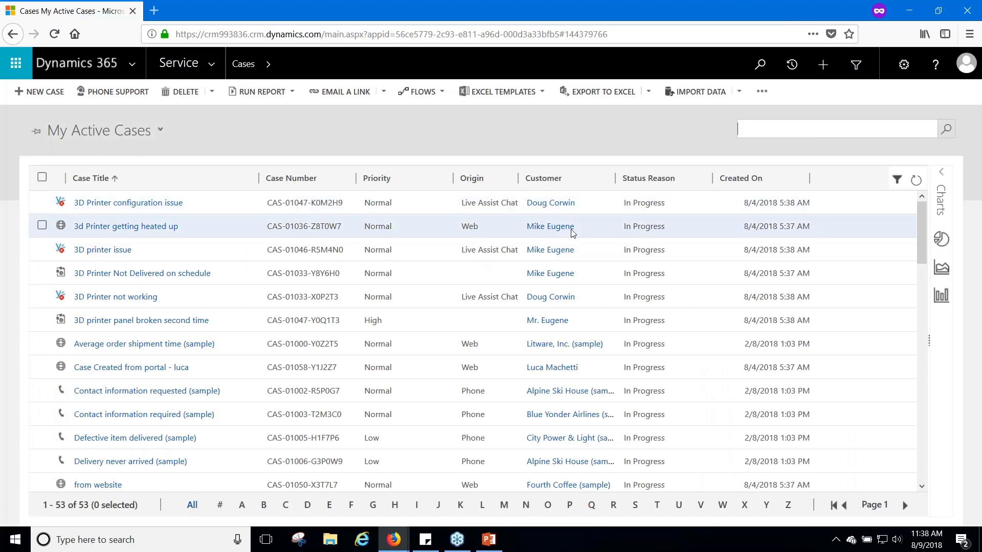
left_click(731, 180)
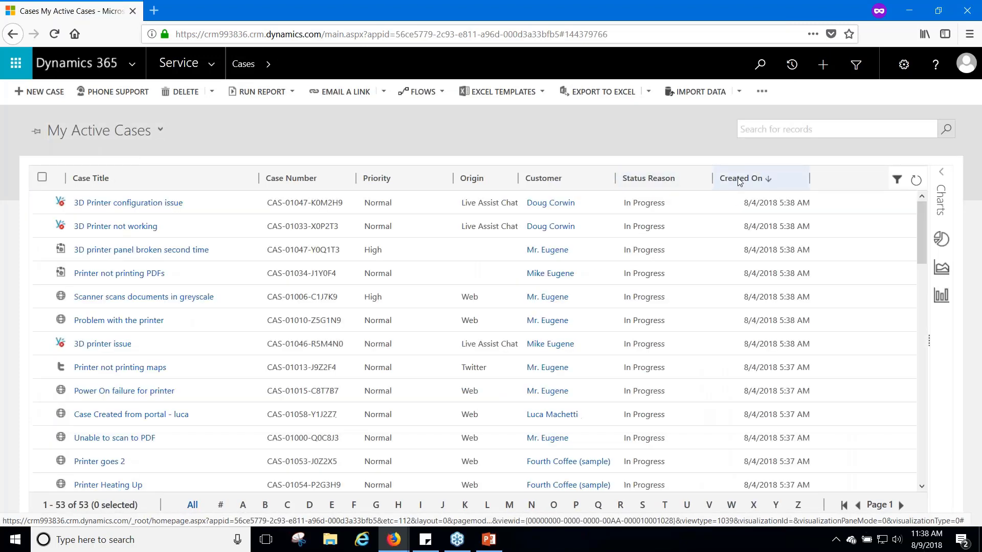
scroll(221, 432, "down", 3)
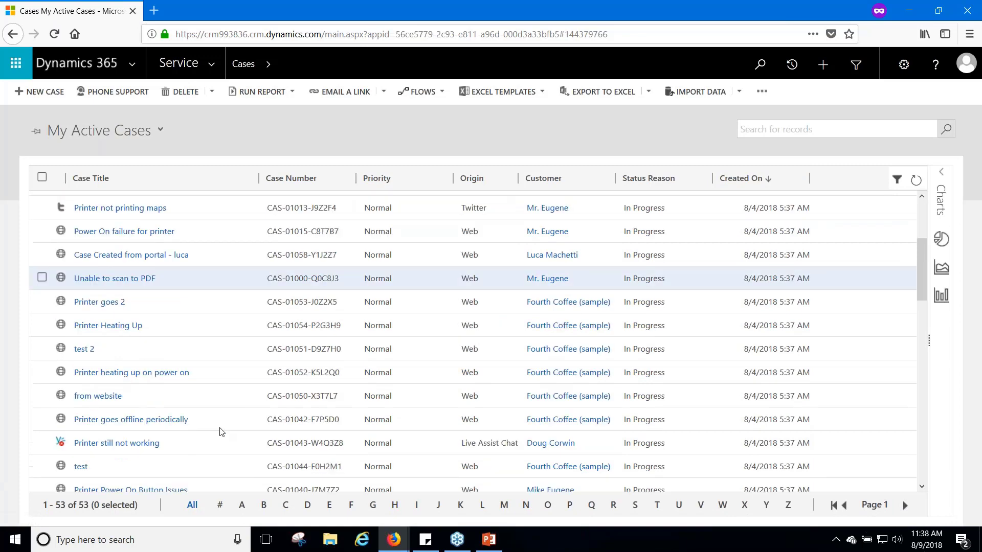
scroll(221, 432, "down", 3)
scroll(234, 299, "up", 5)
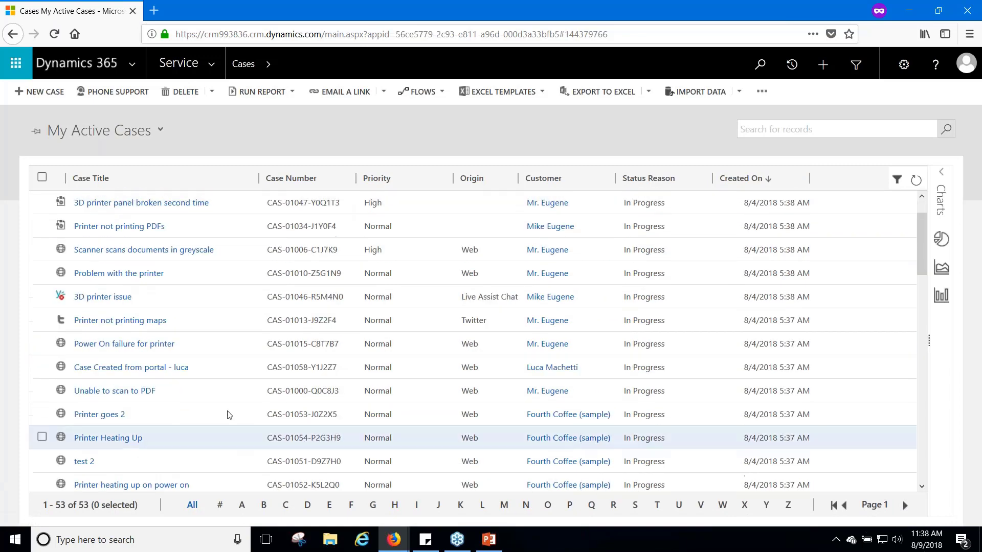
scroll(228, 412, "up", 2)
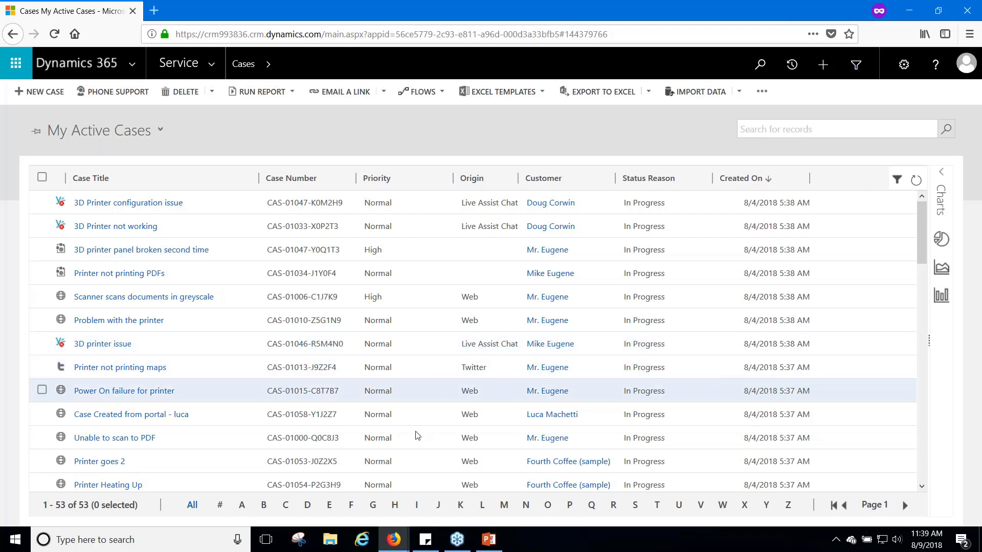
mouse_move(393, 541)
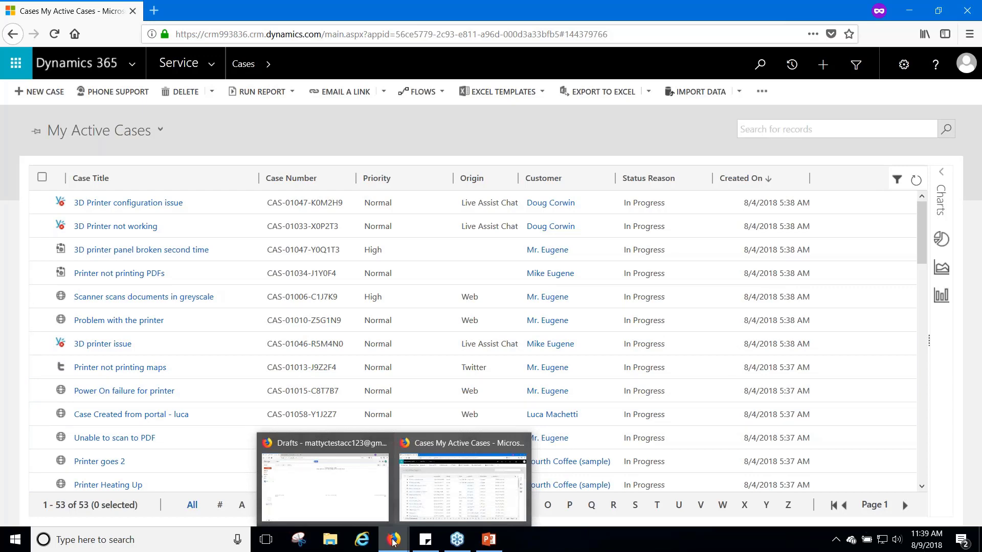
Read the Printer Issues CN:00539 email, highlighting its case reference and the new portal announcement
left_click(363, 518)
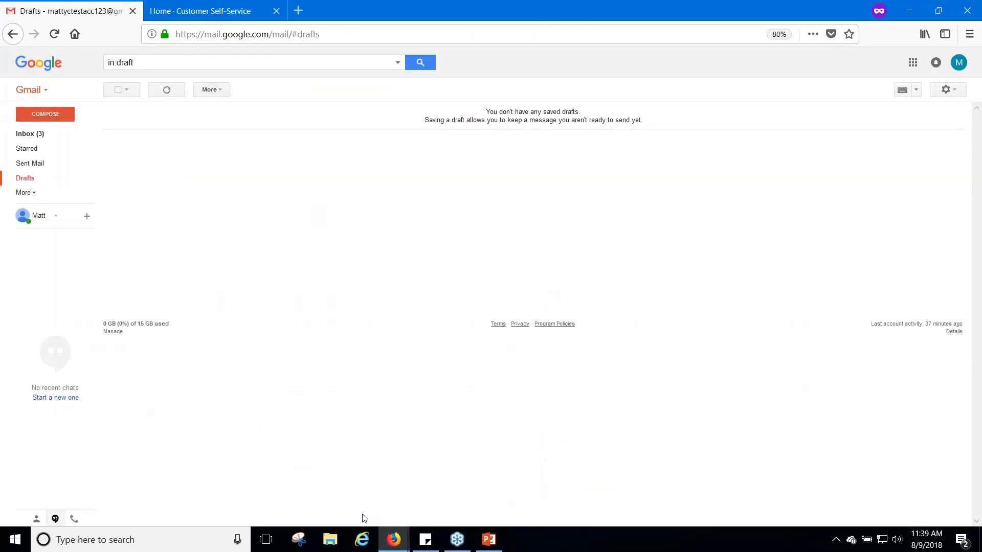
left_click(43, 135)
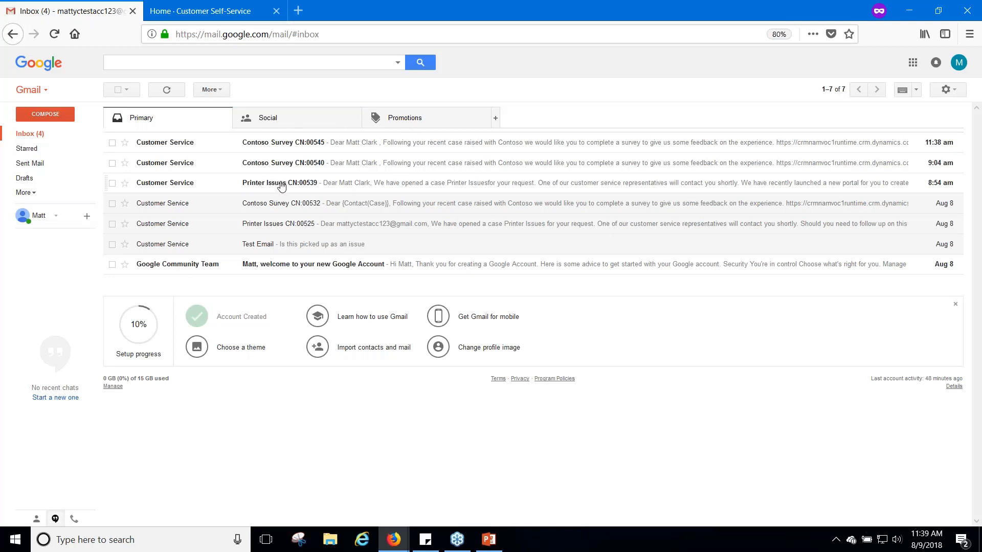
left_click(281, 185)
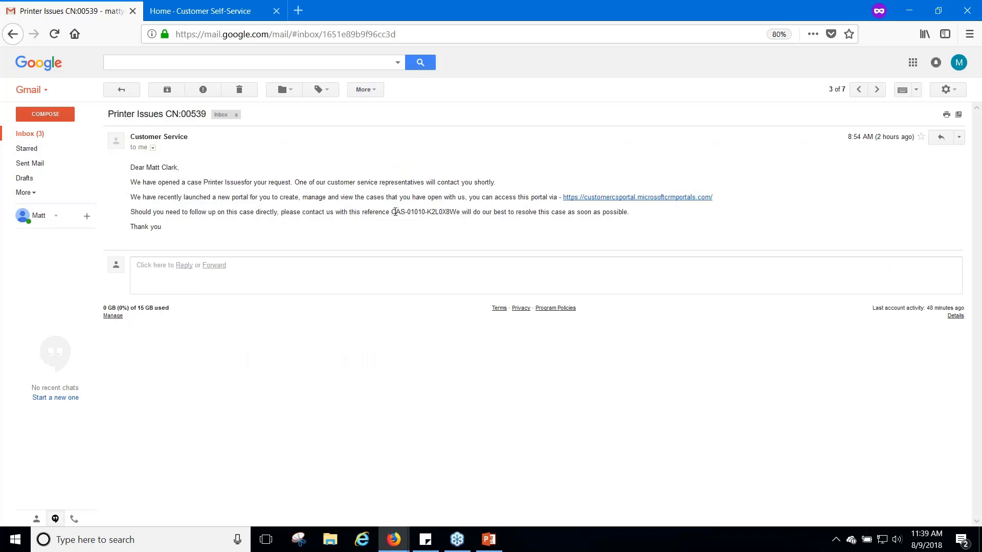
left_click_drag(392, 212, 451, 221)
left_click(140, 199)
left_click_drag(139, 199, 417, 198)
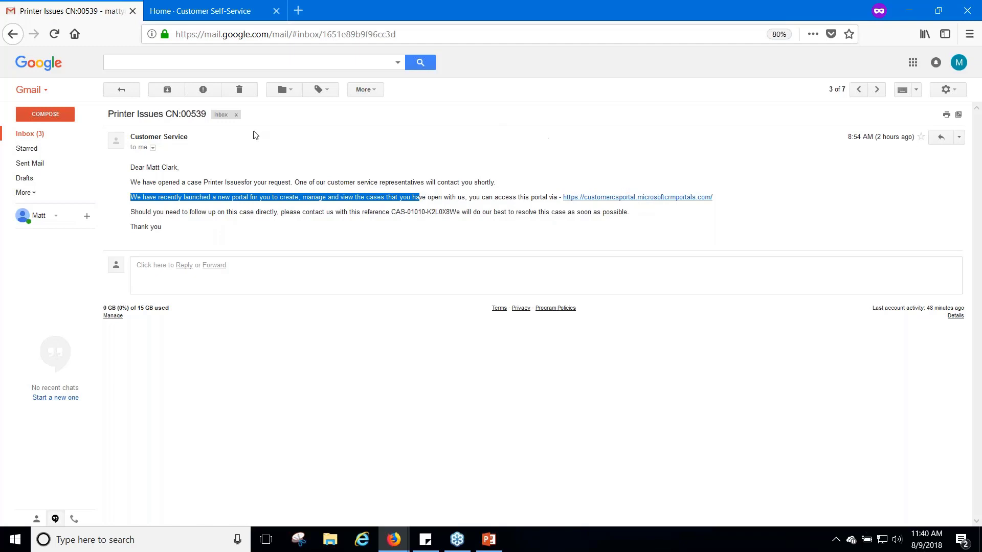
left_click(54, 134)
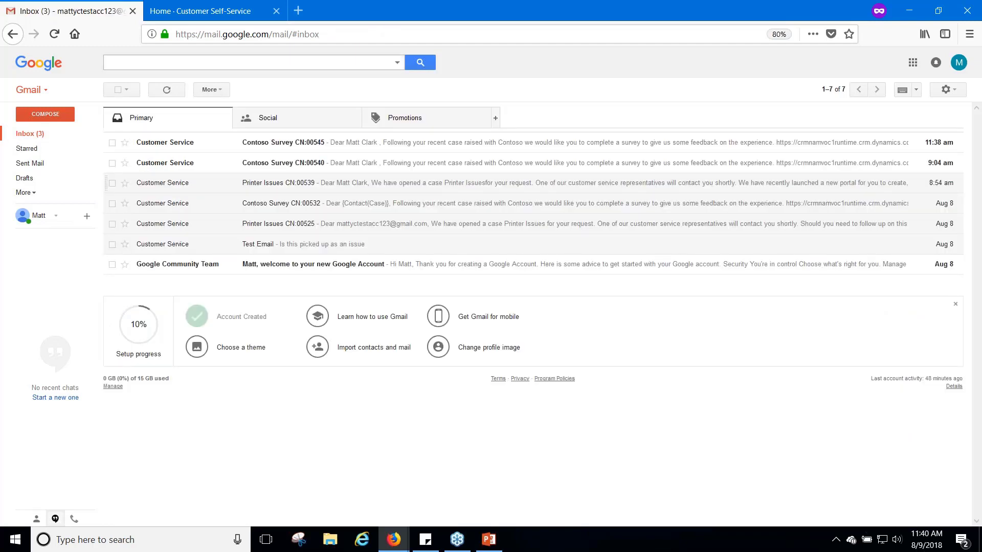
Open the Contoso Survey CN:00545 email and follow its survey link
left_click(292, 149)
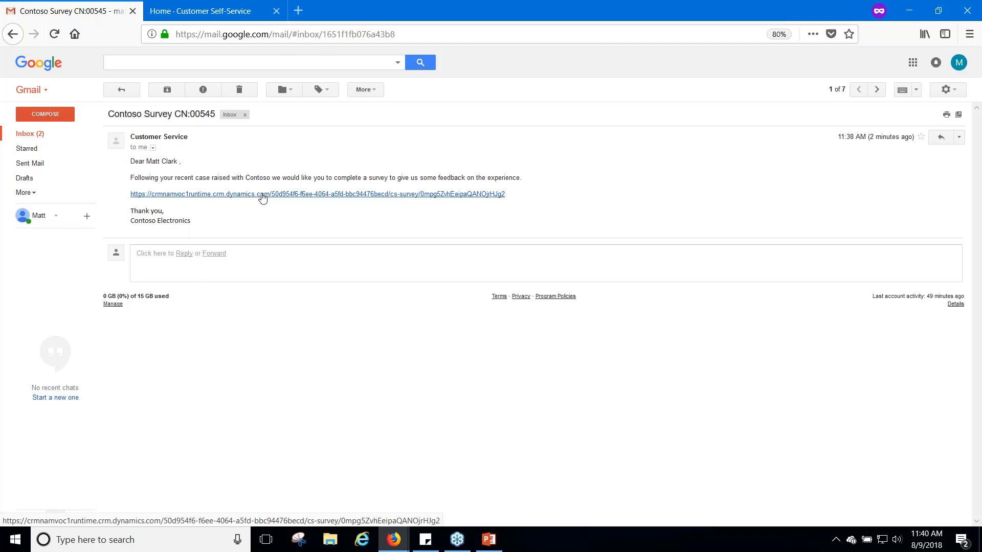
left_click(262, 197)
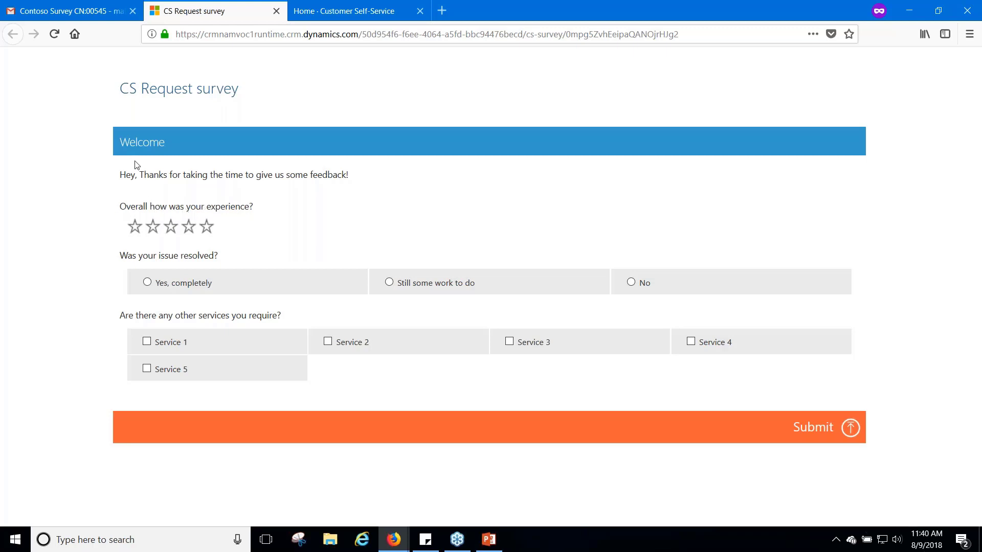
Submit the survey with four stars, 'Yes, completely', and Services 1 and 3, then return to Dynamics 365
left_click(189, 227)
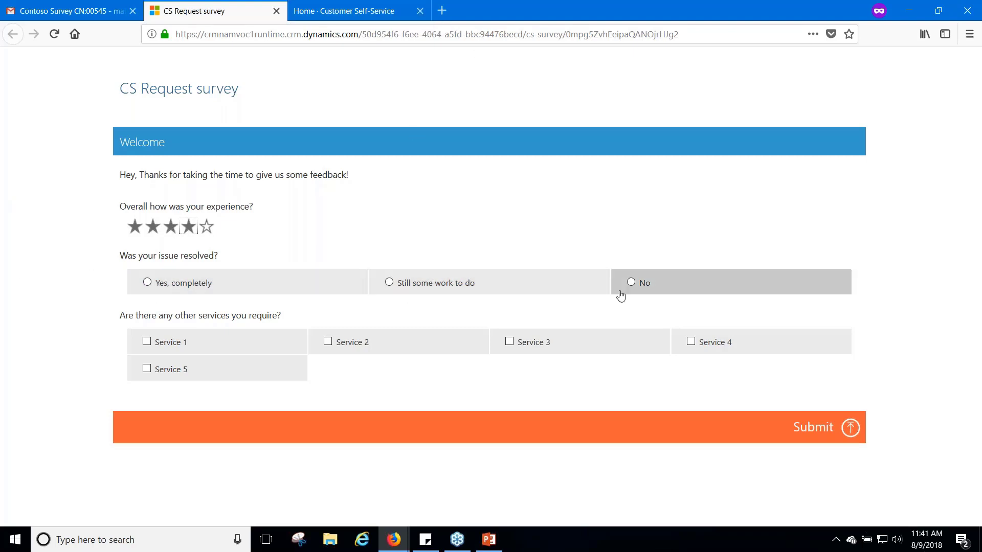
left_click(144, 284)
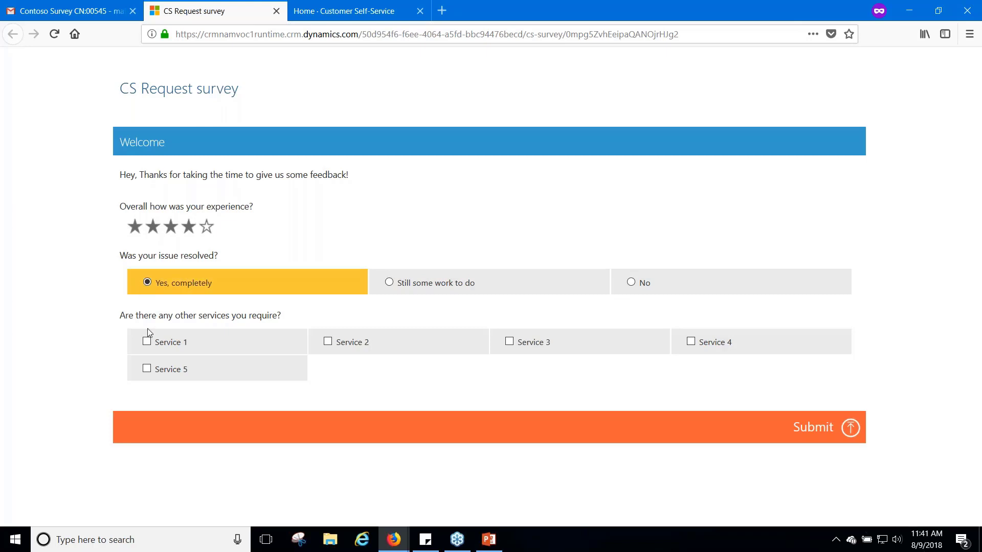
left_click(147, 341)
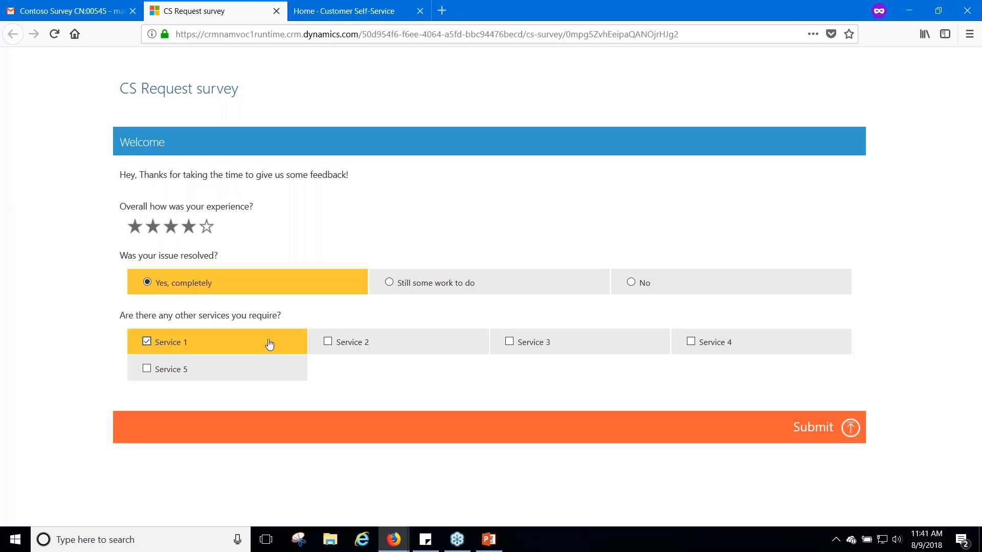
left_click(520, 352)
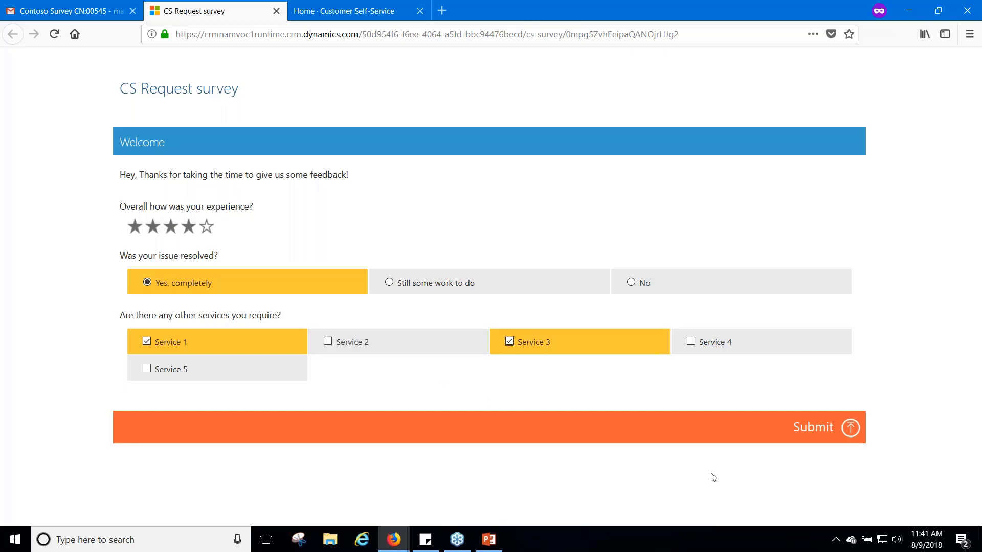
left_click(851, 429)
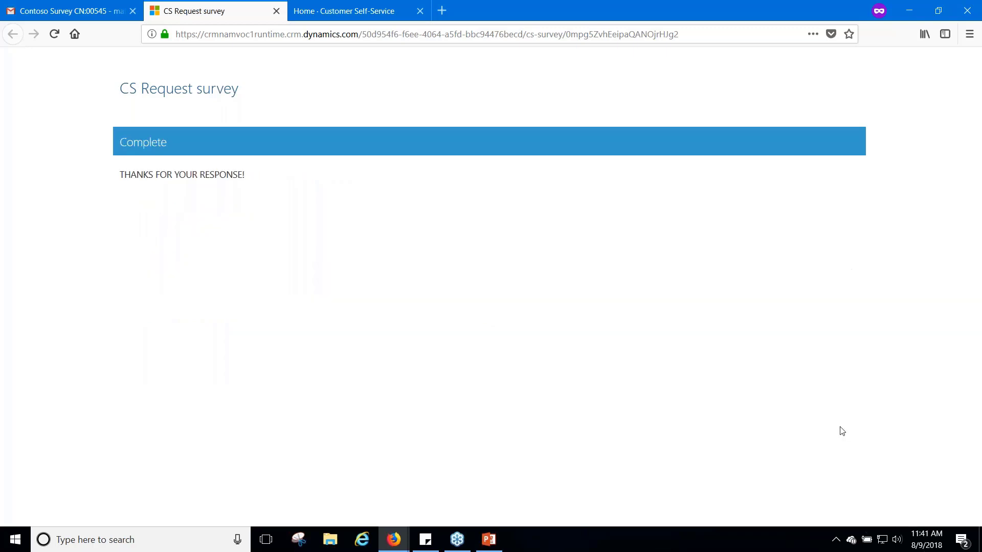
left_click(397, 539)
left_click(432, 501)
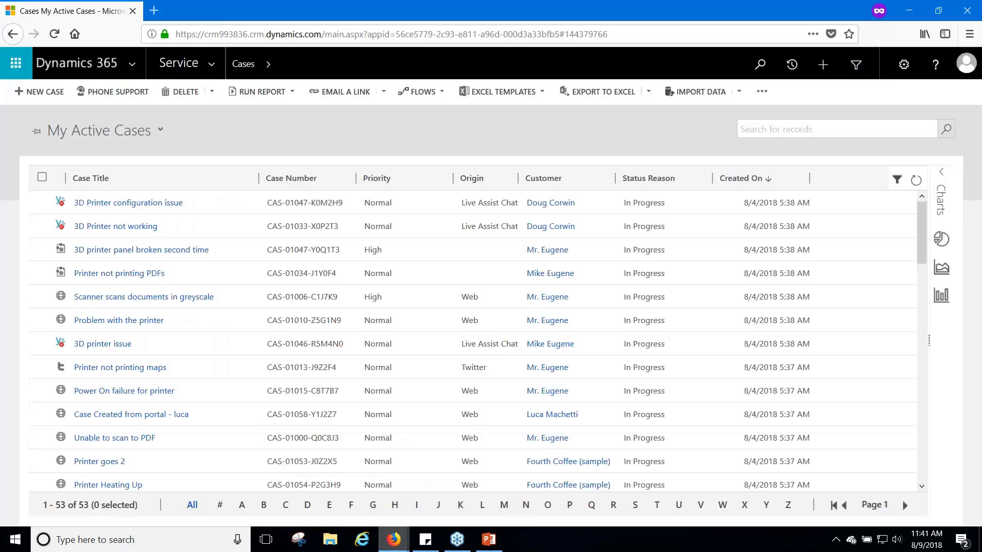
Switch to My Resolved Cases and open the Printer not set case's customer contact
left_click(152, 130)
left_click(148, 295)
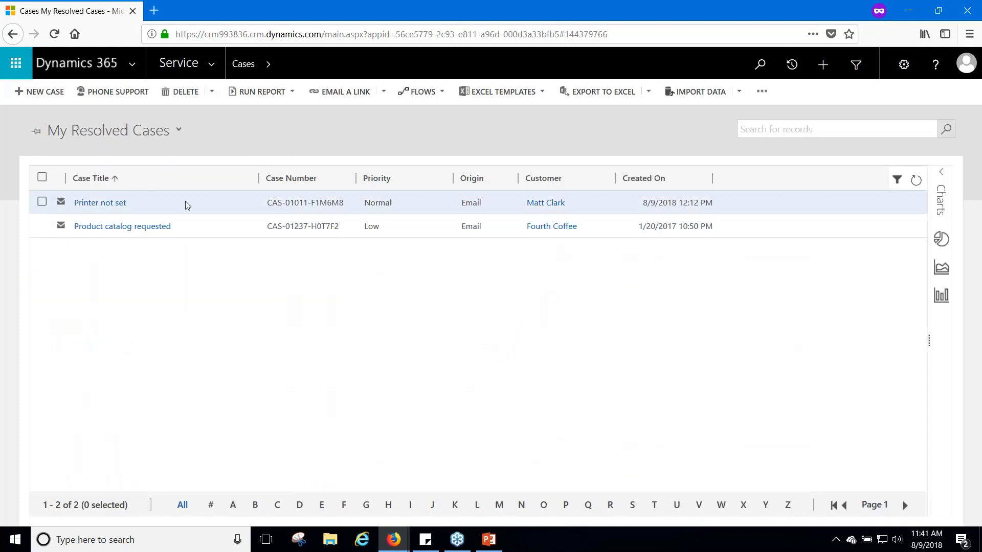
left_click(555, 205)
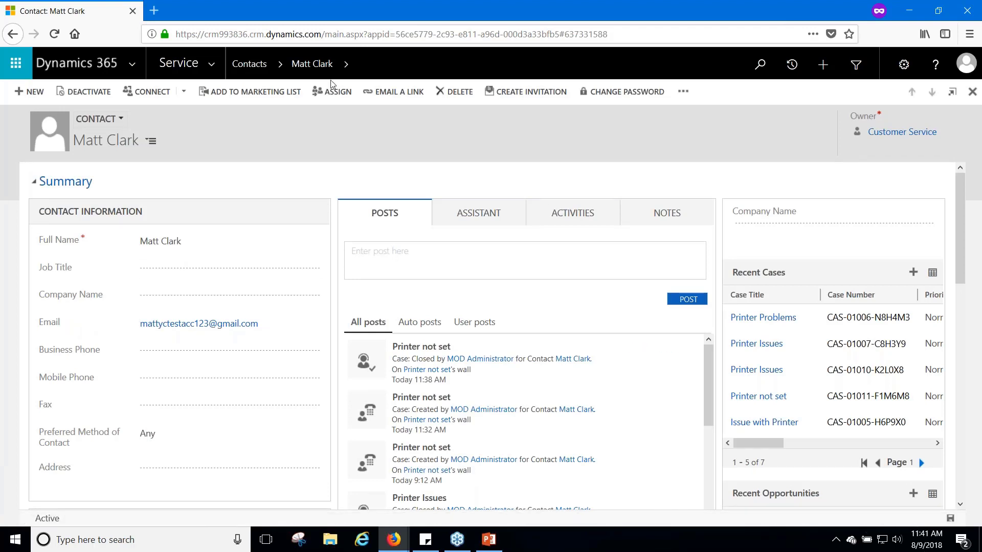
Open the contact's CS Survey response from its Survey Responses related records
left_click(346, 65)
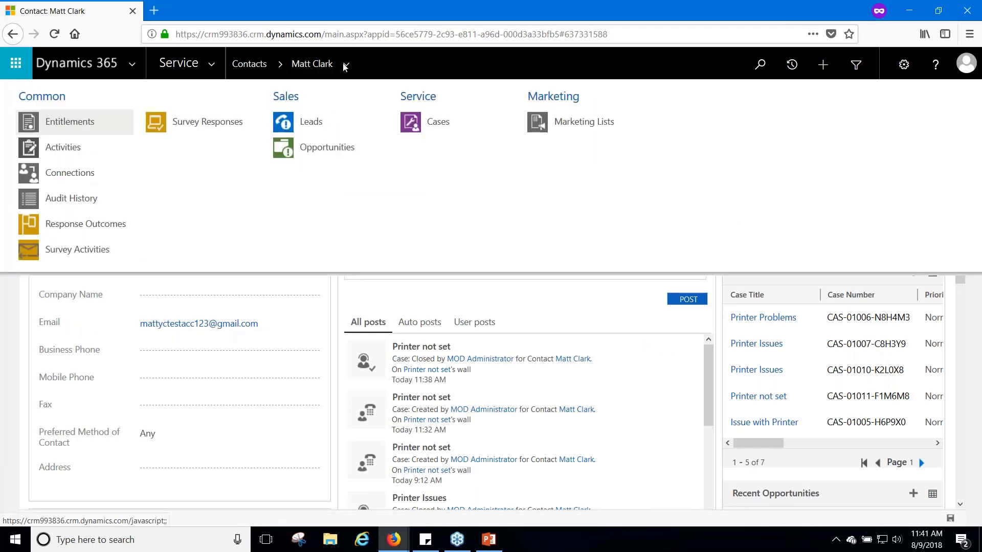
left_click(219, 123)
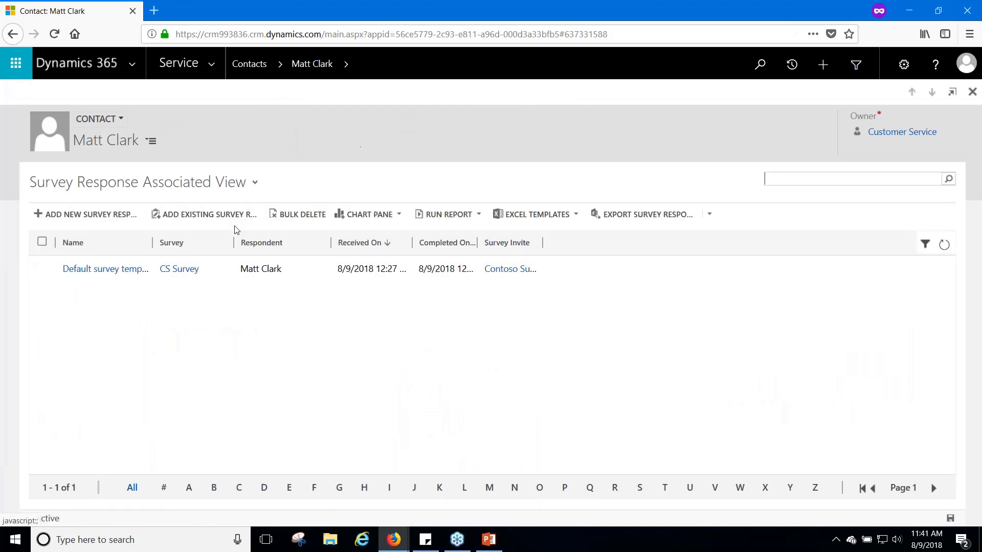
left_click(266, 272)
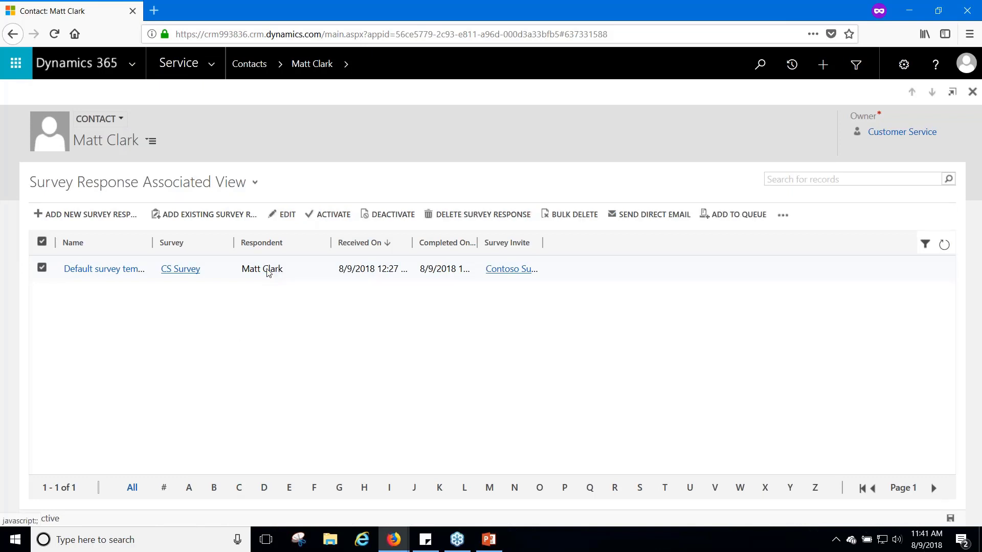
double_click(267, 272)
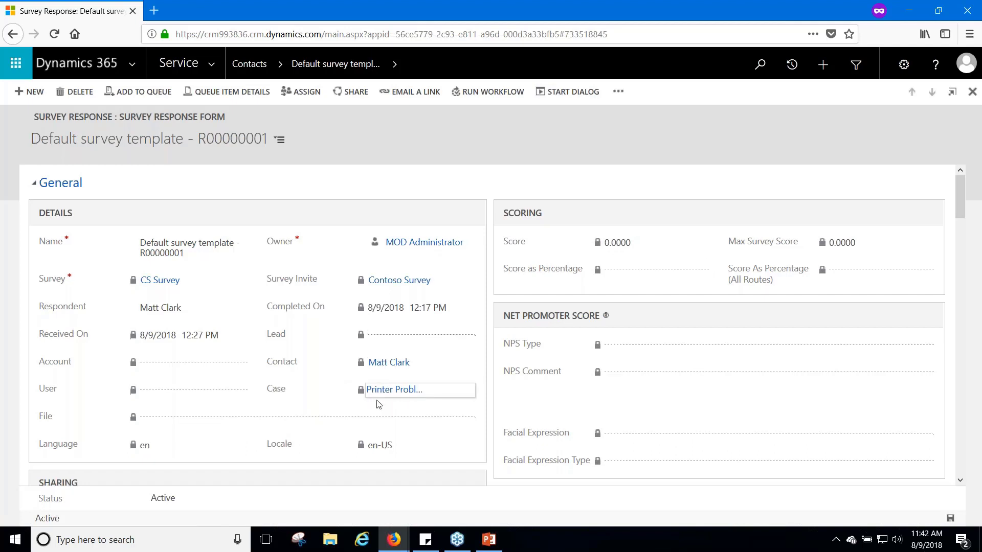
Scroll to the Response Summary, highlight the 'Was your issue resolved?' answer, then minimize Dynamics 365
scroll(378, 405, "down", 5)
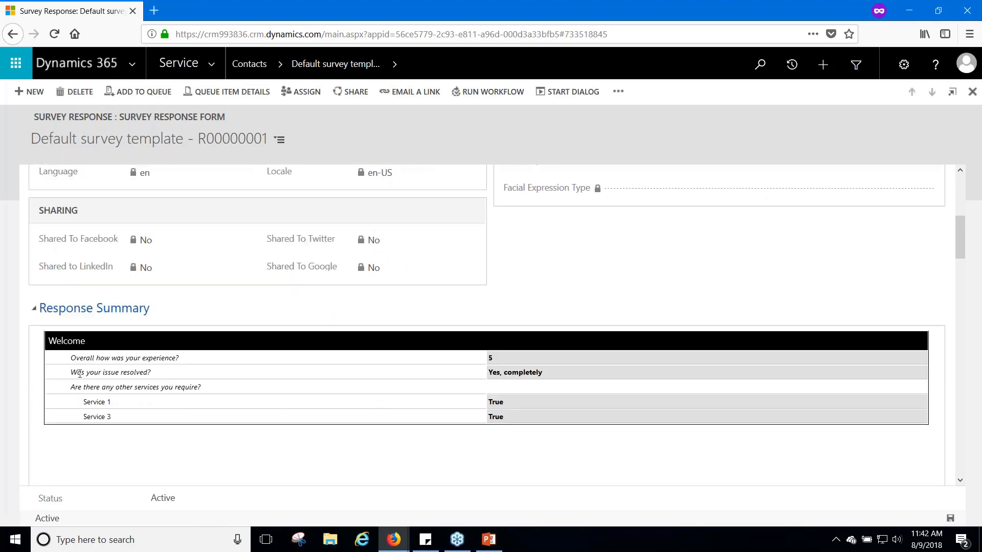
left_click_drag(78, 373, 569, 373)
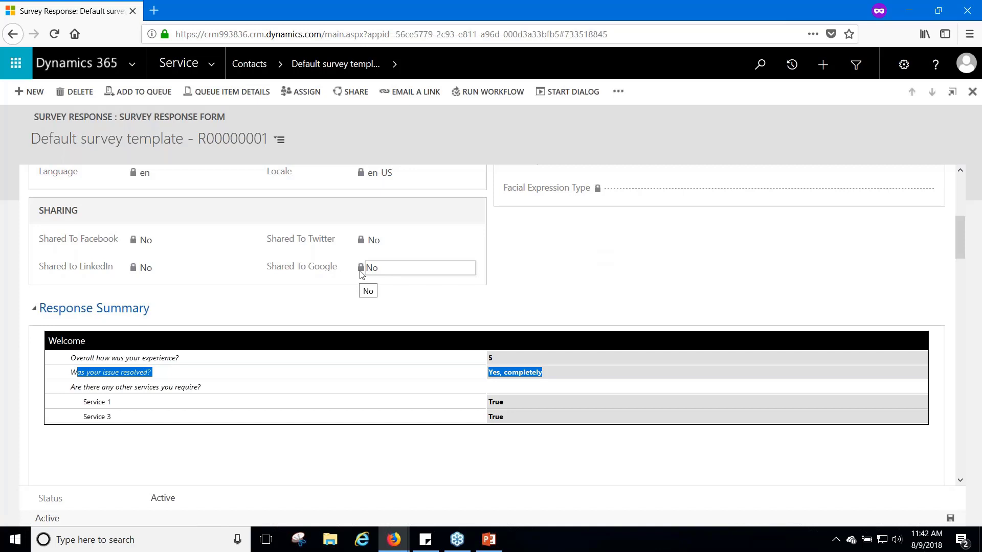
left_click(903, 10)
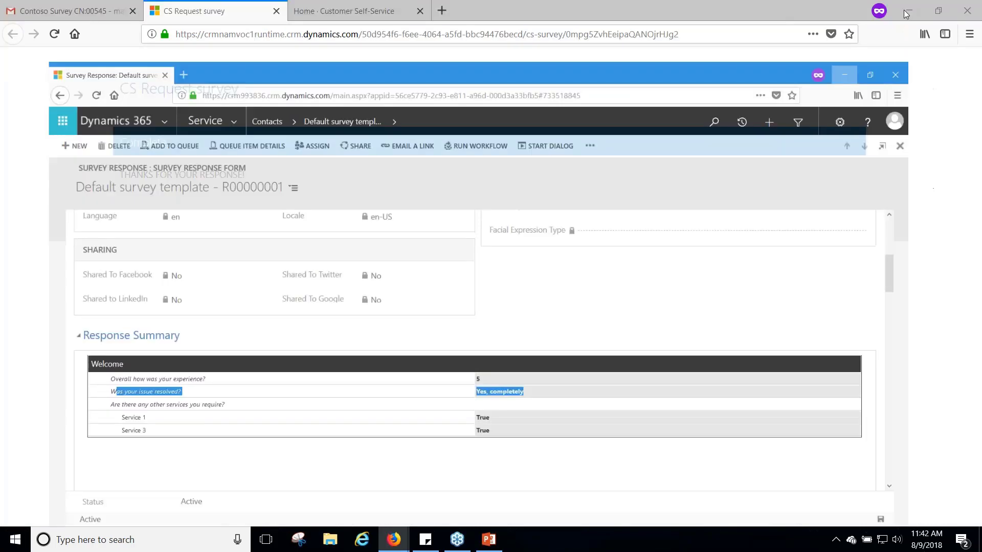
Open the Printer Issues email from the Gmail inbox and follow its customer portal link
left_click(23, 4)
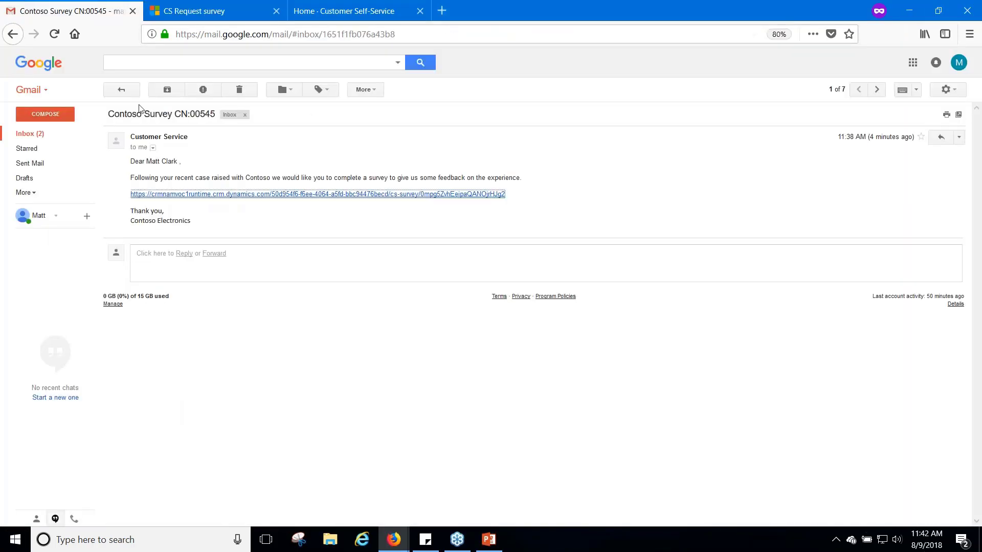
left_click(62, 135)
left_click(251, 184)
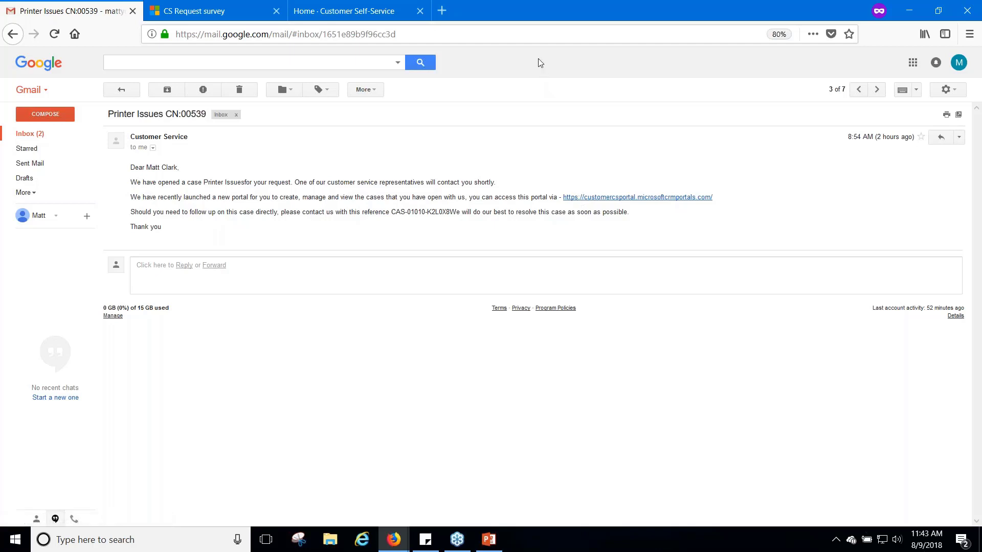
left_click(607, 198)
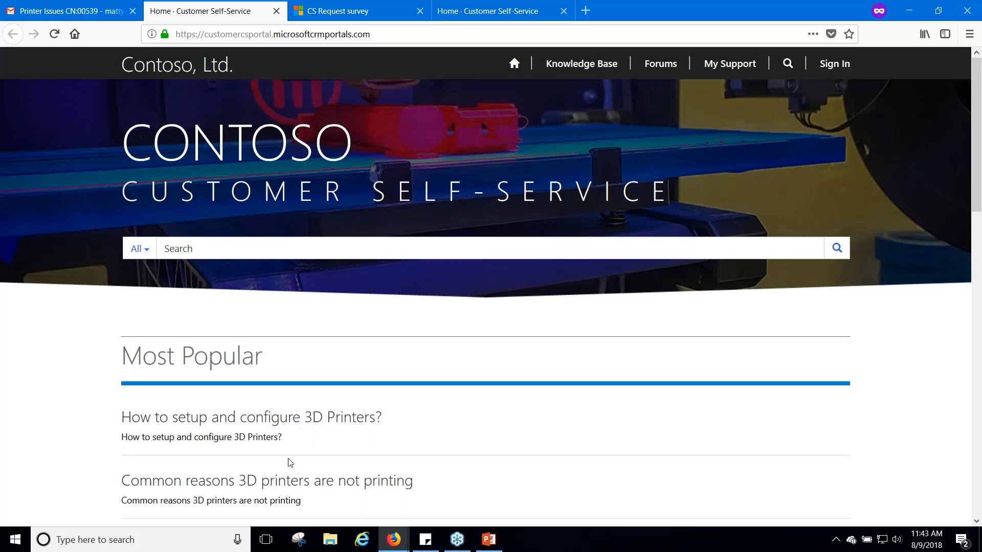
Browse the portal's Most Popular articles, then go to the Sign In page
scroll(425, 404, "down", 4)
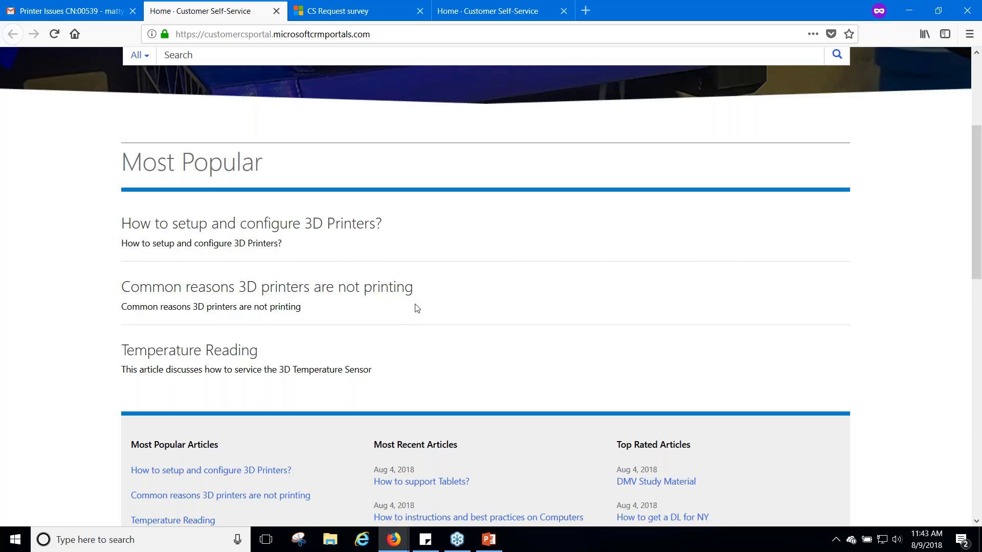
scroll(415, 307, "up", 4)
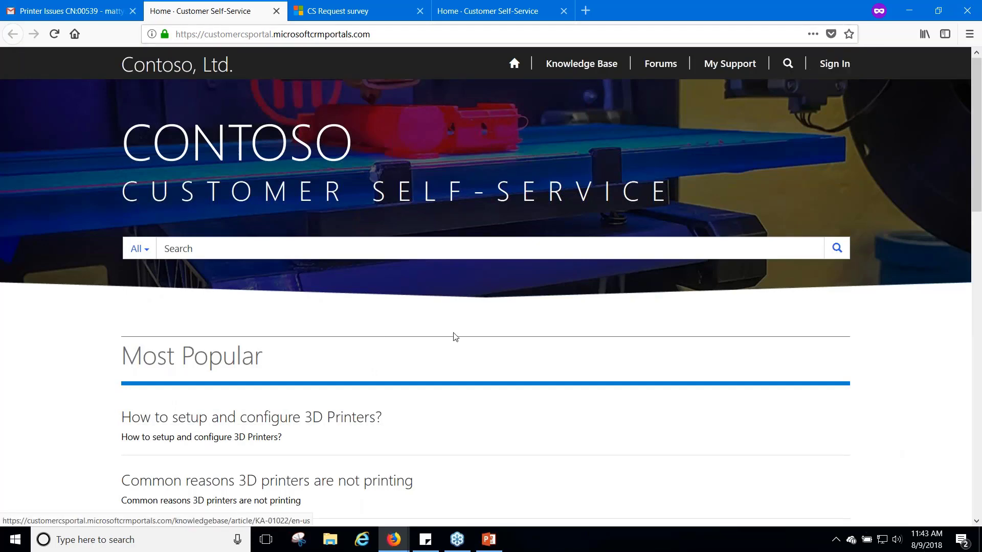
left_click(823, 67)
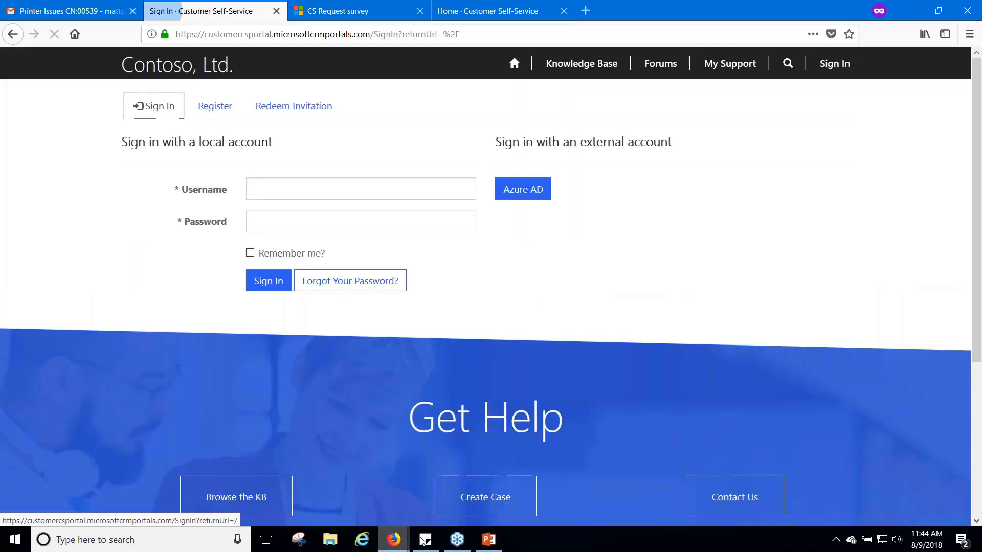
Sign in to the portal with the customer's e-mail from Sticky Notes and the account password
left_click(425, 539)
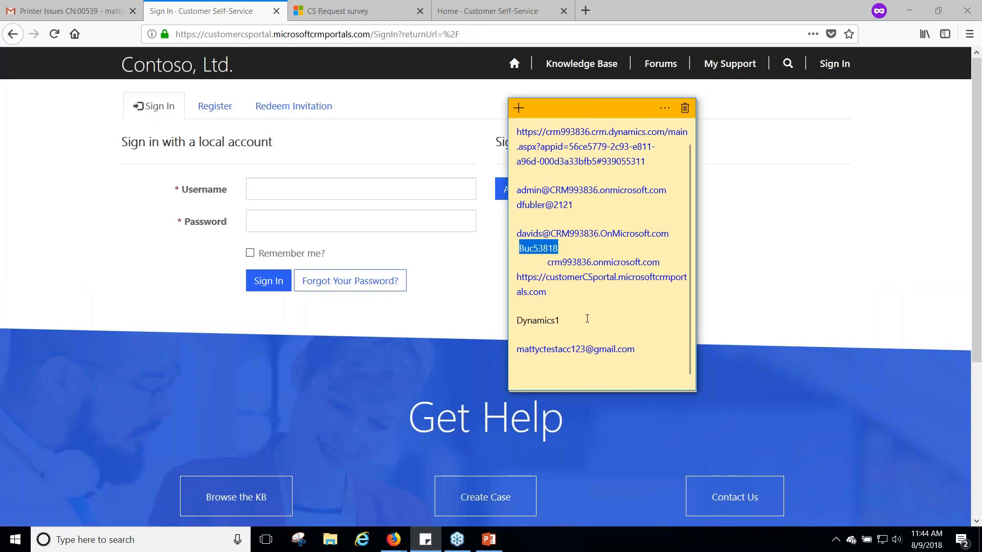
left_click(639, 349)
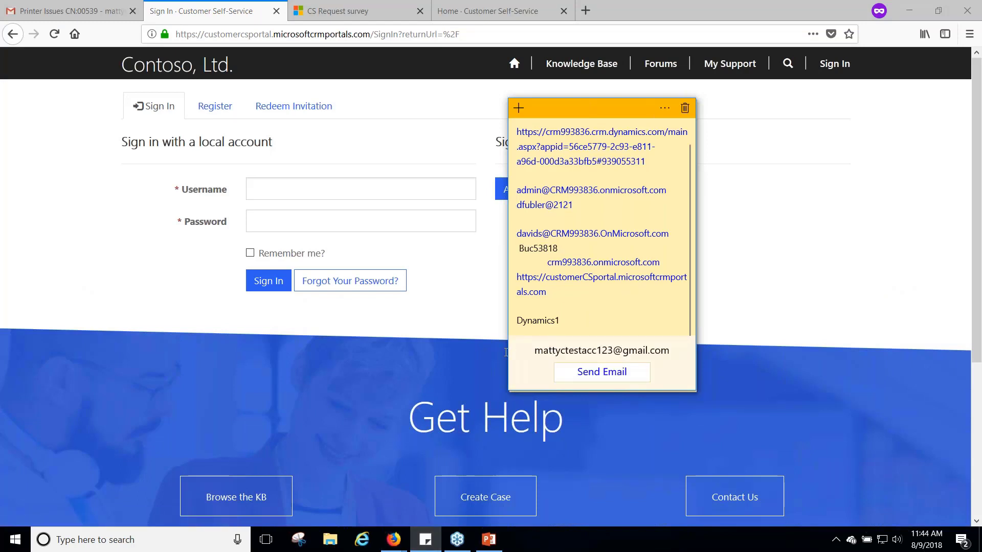
left_click(278, 189)
key("ctrl+v")
key("Tab")
type("Dyn")
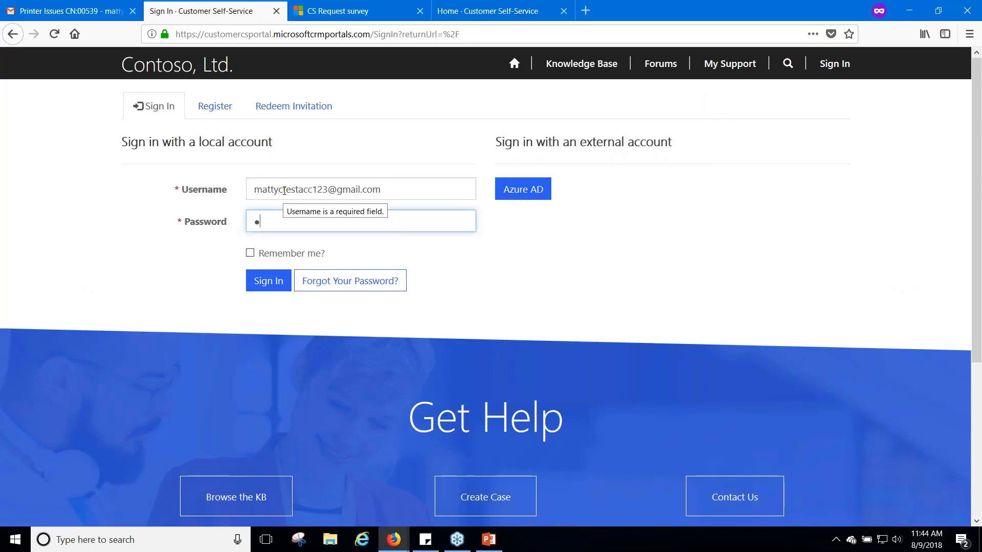
type("amics1")
key("Return")
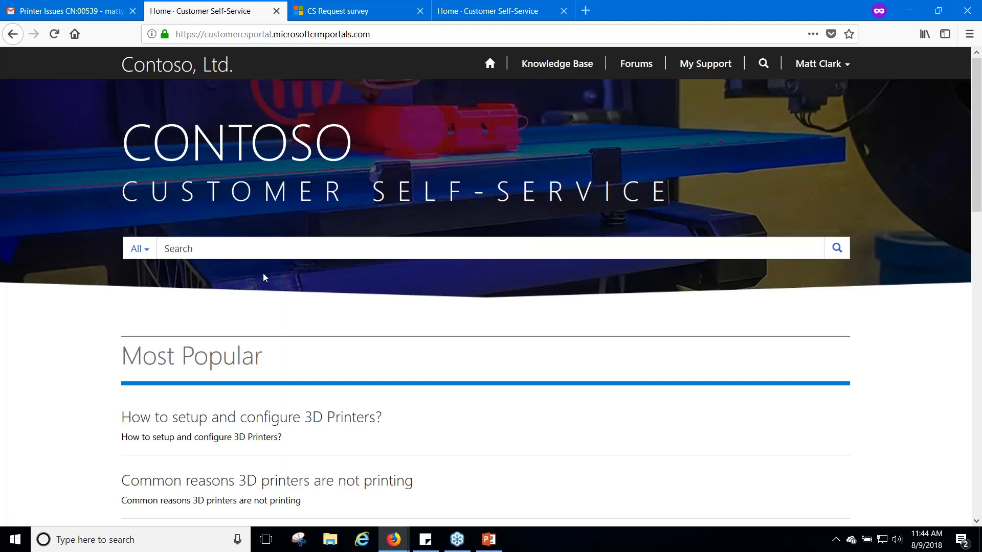
Search the portal knowledge base for 'default printer'
left_click(224, 248)
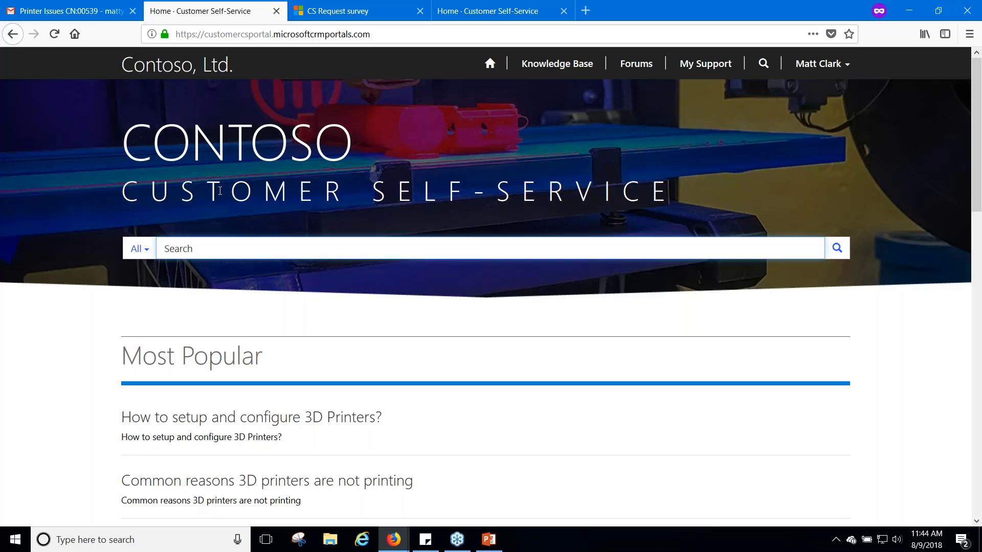
type("default pr")
type("inet")
key("BackSpace")
key("BackSpace")
key("BackSpace")
type("nter")
key("Return")
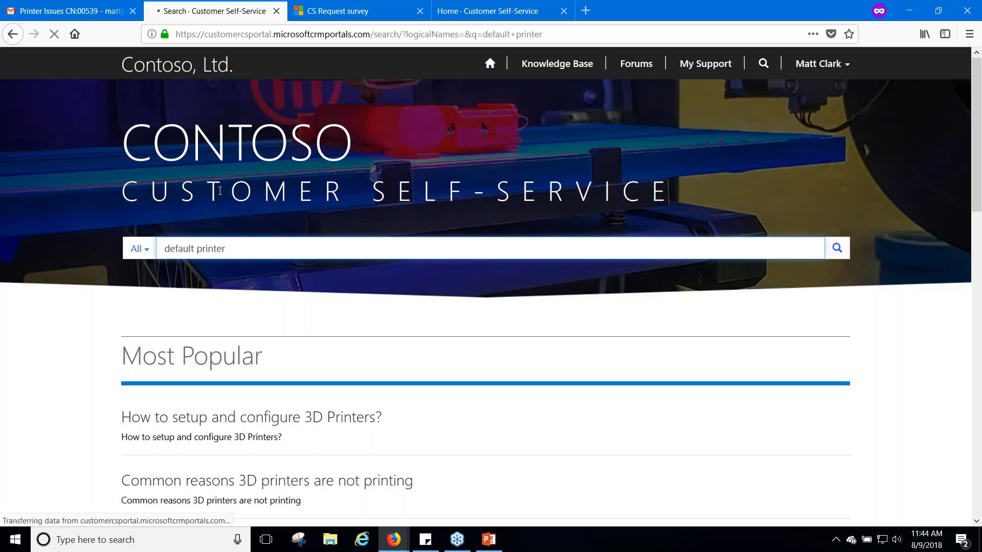